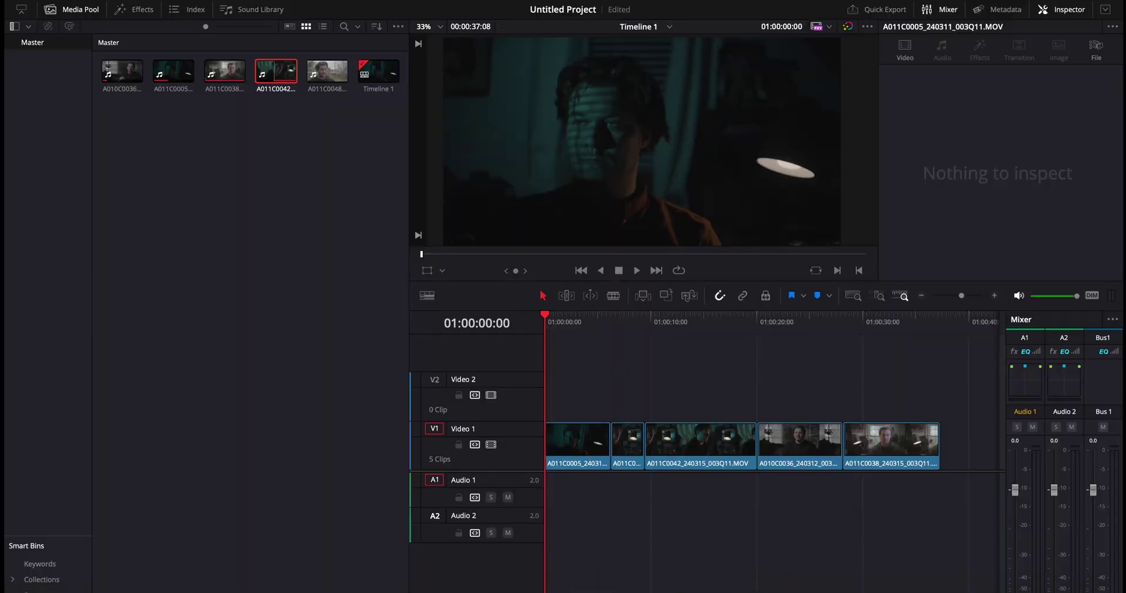
- Open the Color page and apply the DWG 250D FULL still from the gallery to the first clip
key(shift+6)
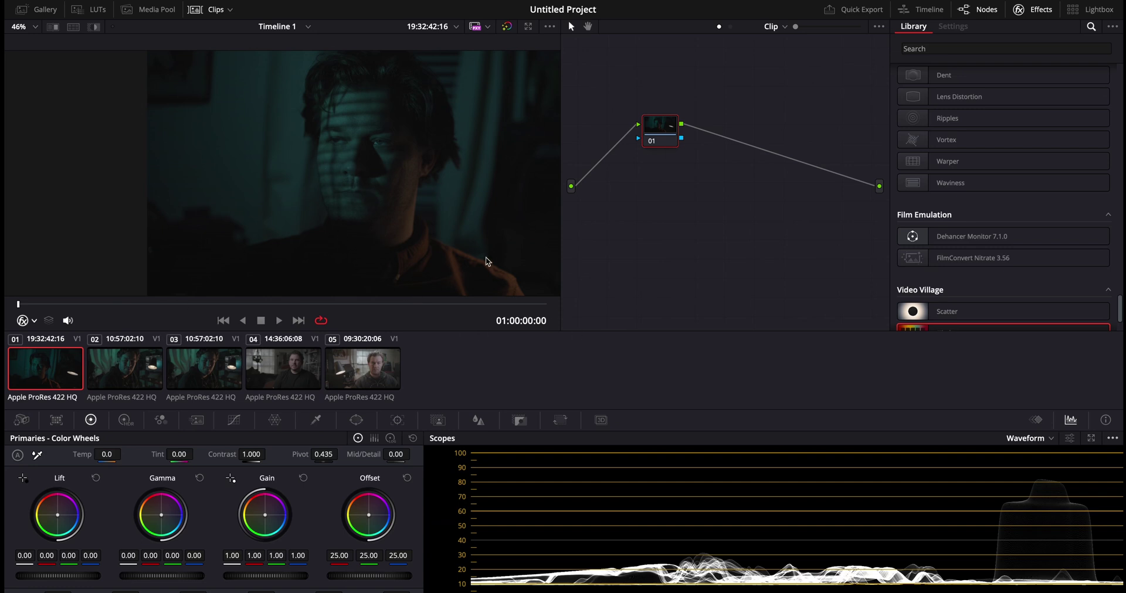
click(46, 11)
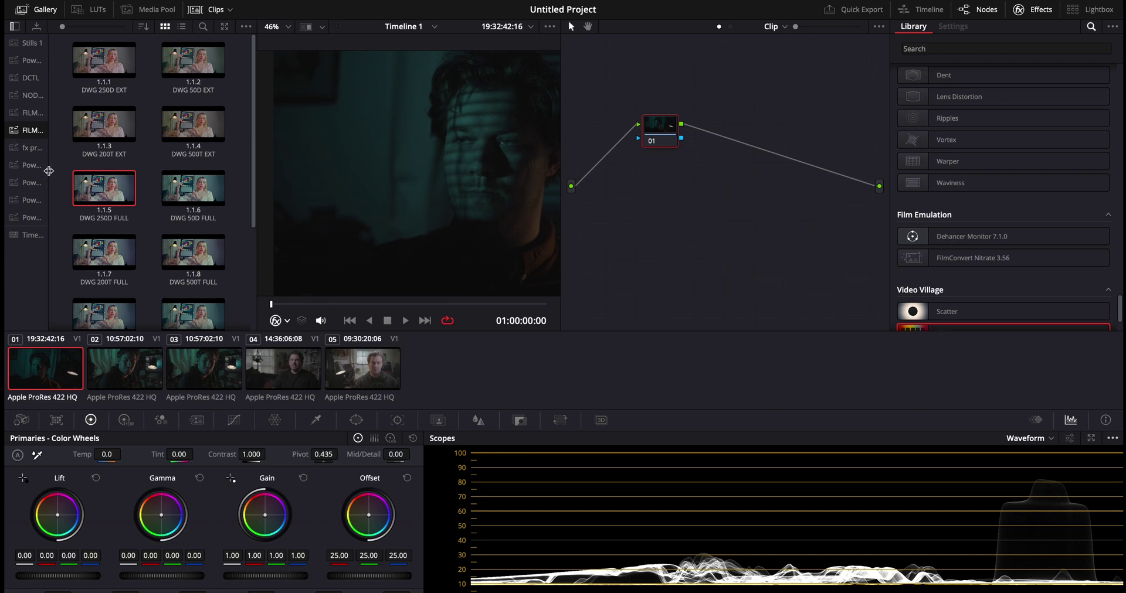
drag(93, 191, 667, 137)
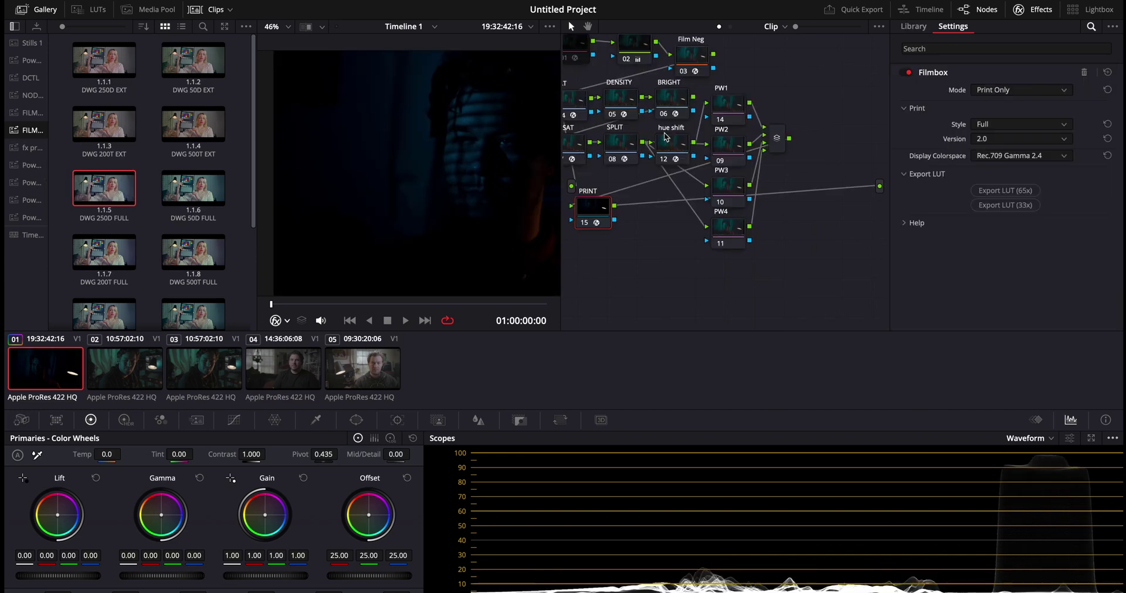
click(50, 14)
click(640, 80)
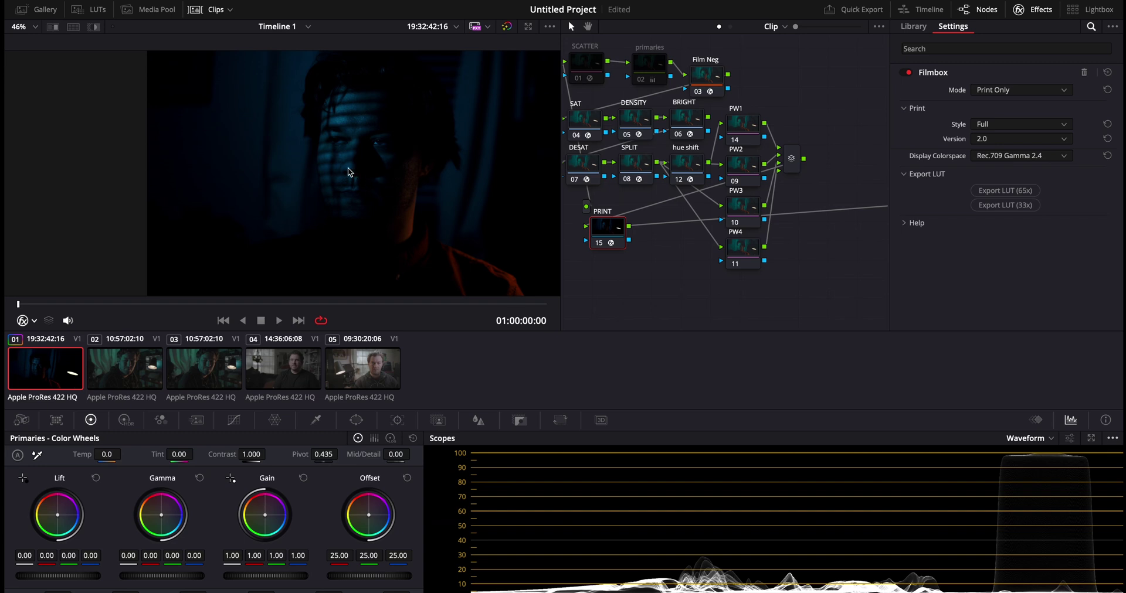
scroll(371, 171, up, 2)
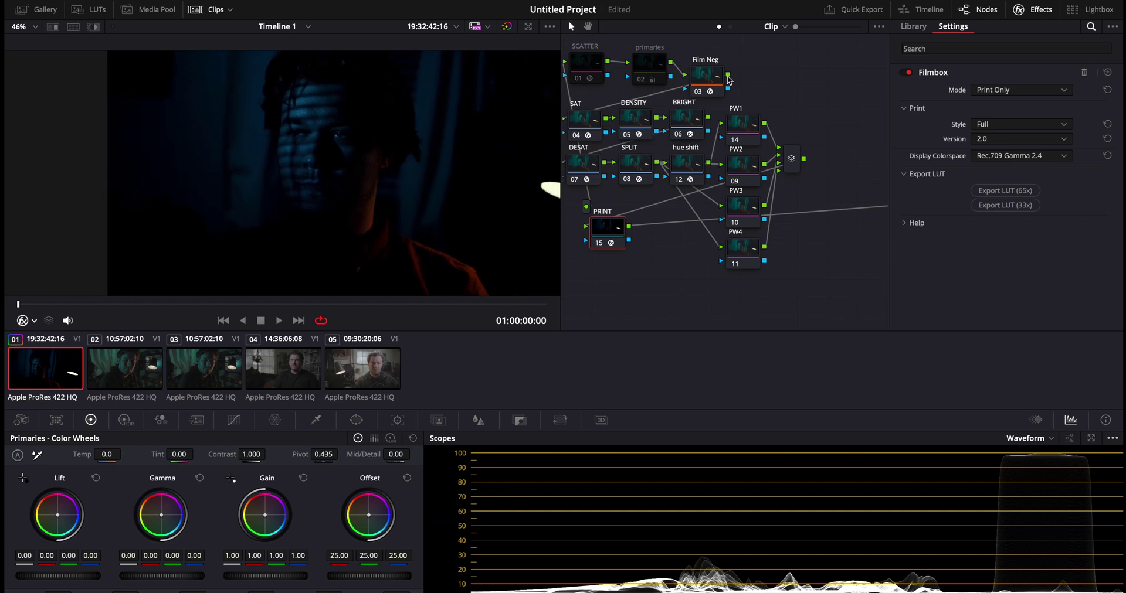
- Select the Film Neg node and review the available Filmbox modes without changing the mode
click(706, 79)
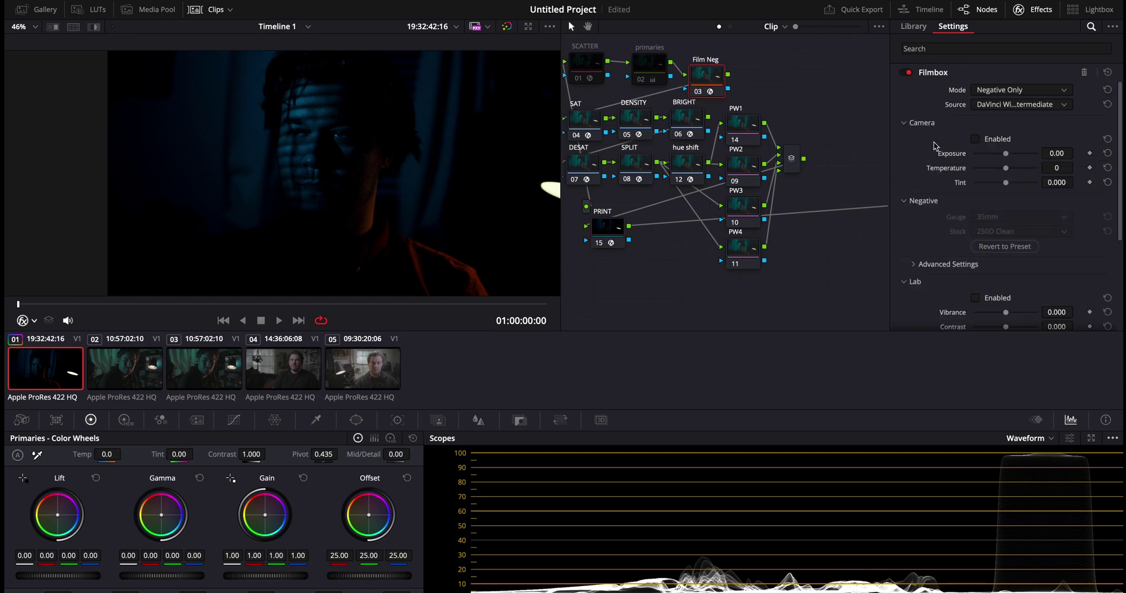
click(1004, 93)
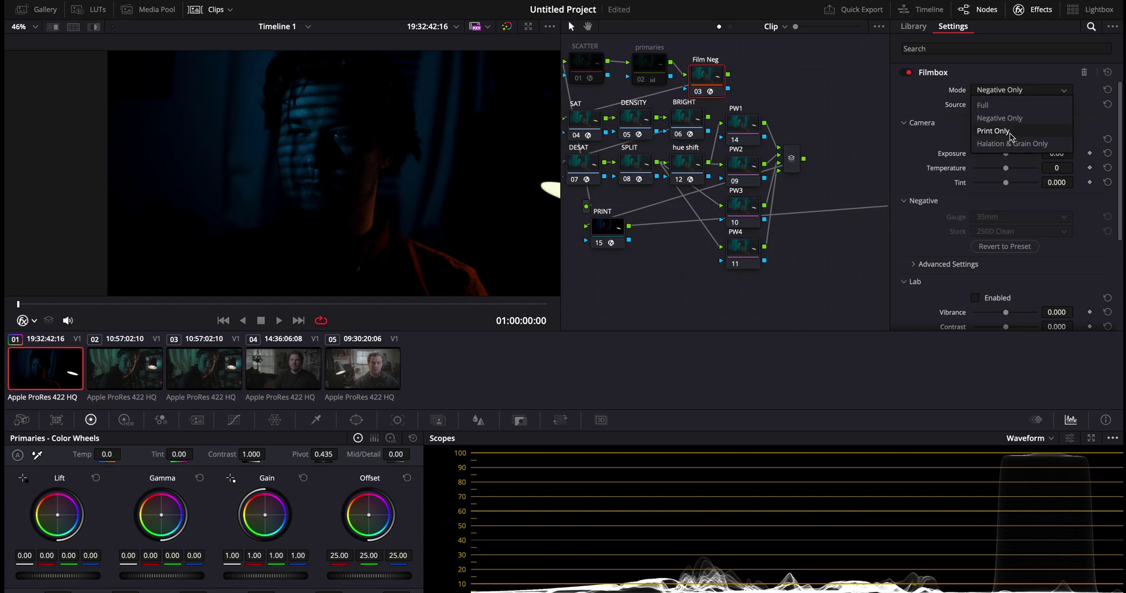
click(934, 101)
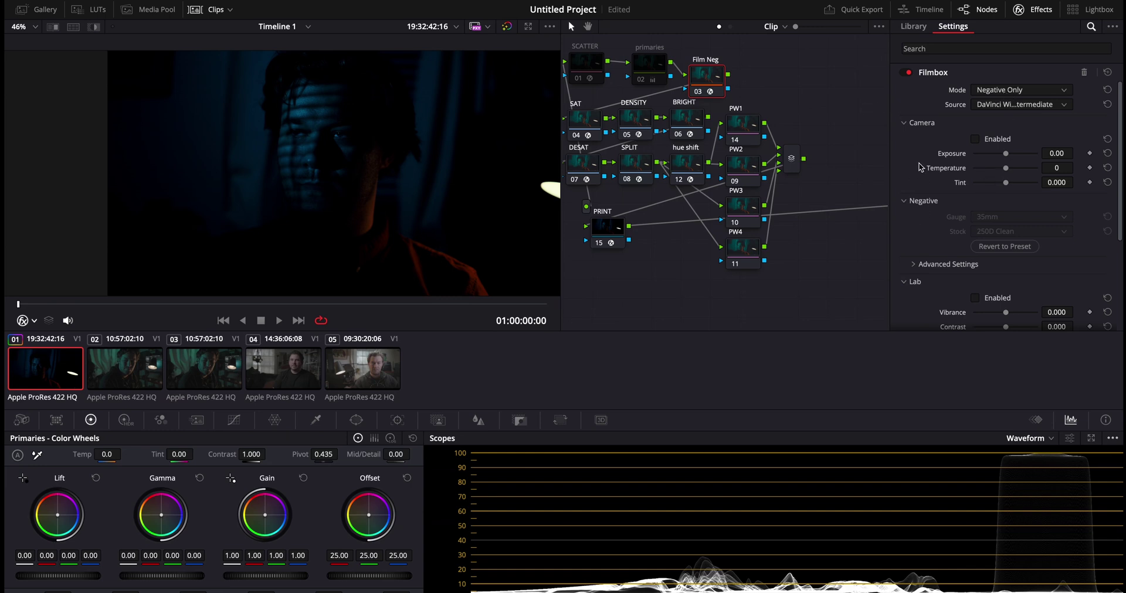
- Enable the Filmbox camera controls and try exposure 1.42 and temperature -515, resetting each to 0
scroll(970, 164, down, 1)
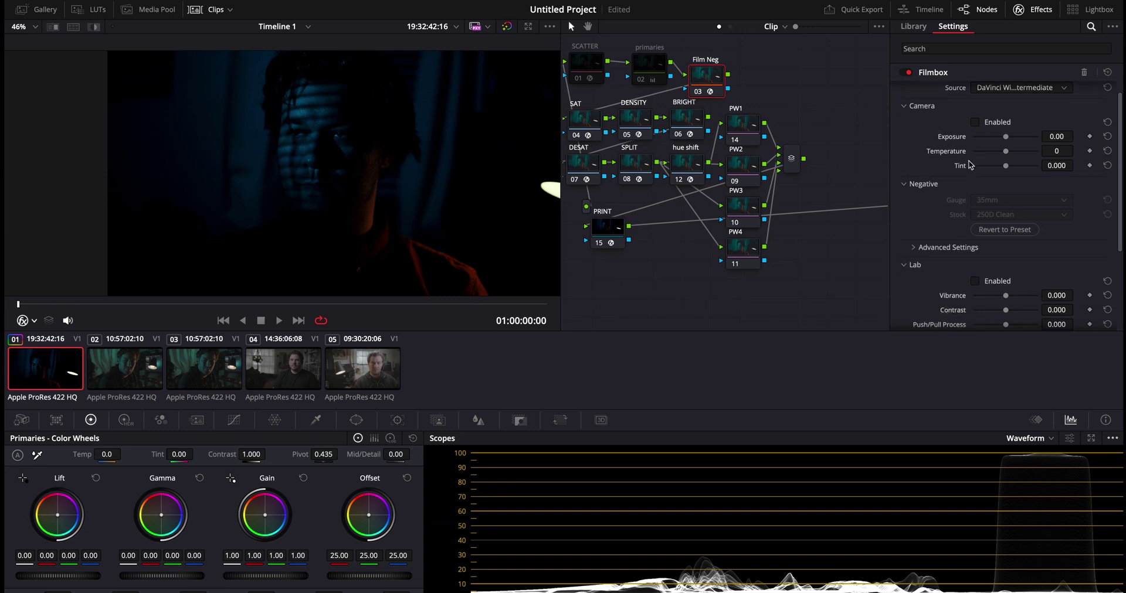
click(974, 120)
drag(1005, 135, 1015, 138)
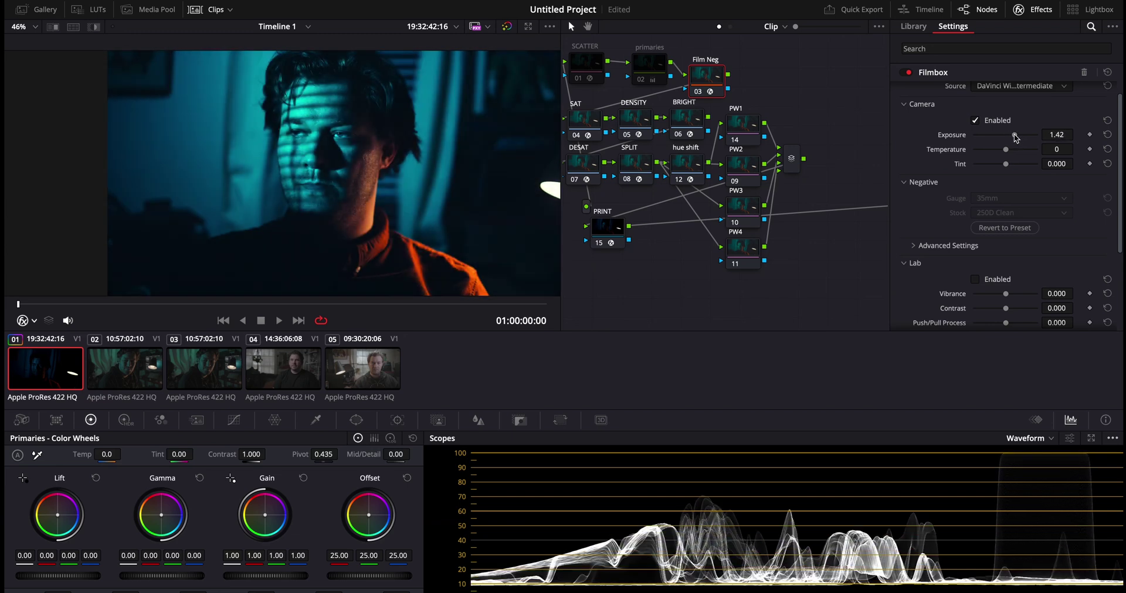
click(1107, 135)
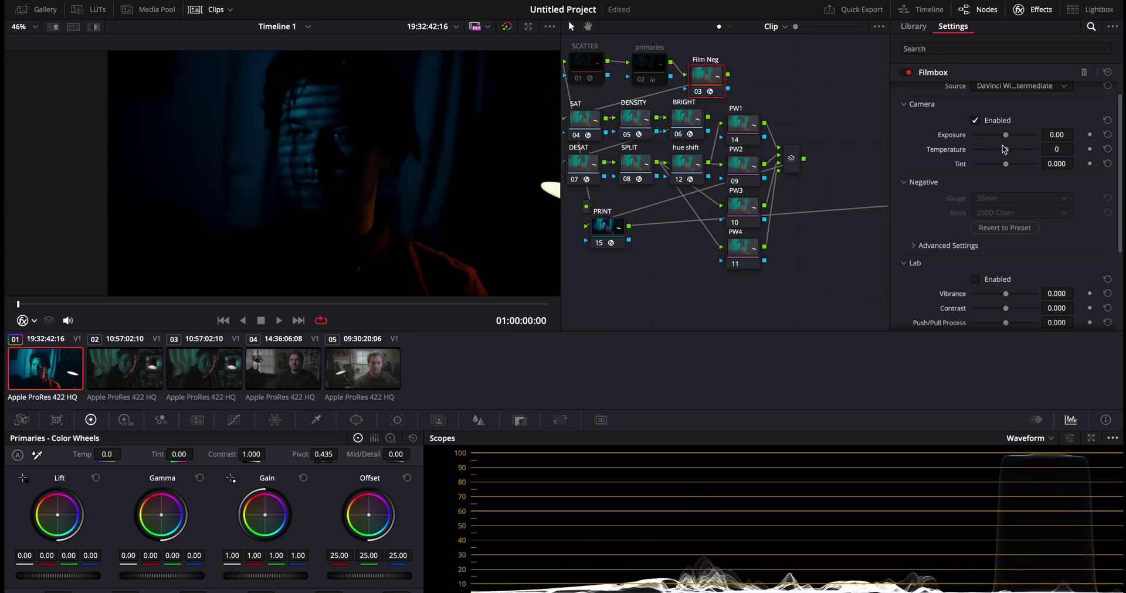
mouse_move(1007, 154)
mouse_down()
mouse_move(986, 155)
mouse_move(1008, 154)
mouse_move(996, 155)
mouse_up()
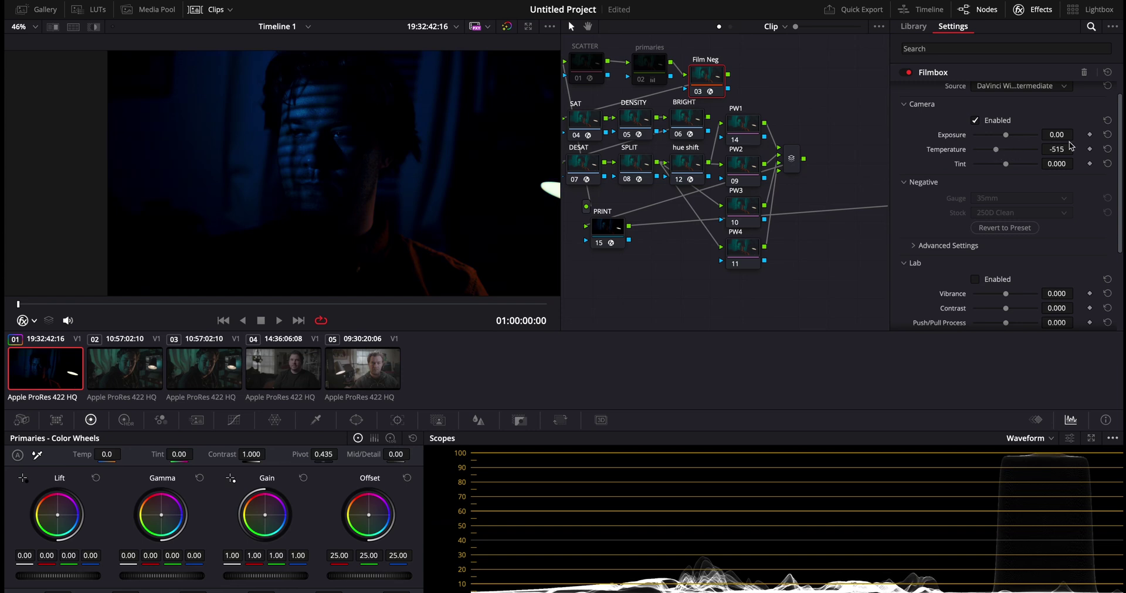
click(1108, 150)
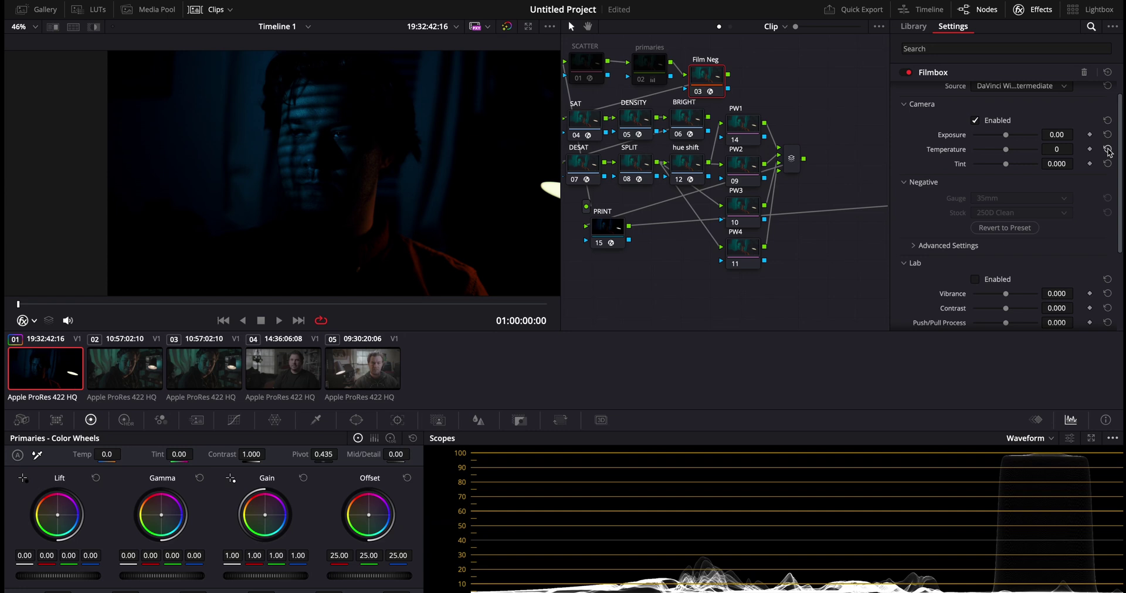
- Enlarge the viewer with the image fitted, and set the camera exposure to 0.96, tint to -0.101 and temperature to 78
key(alt+f)
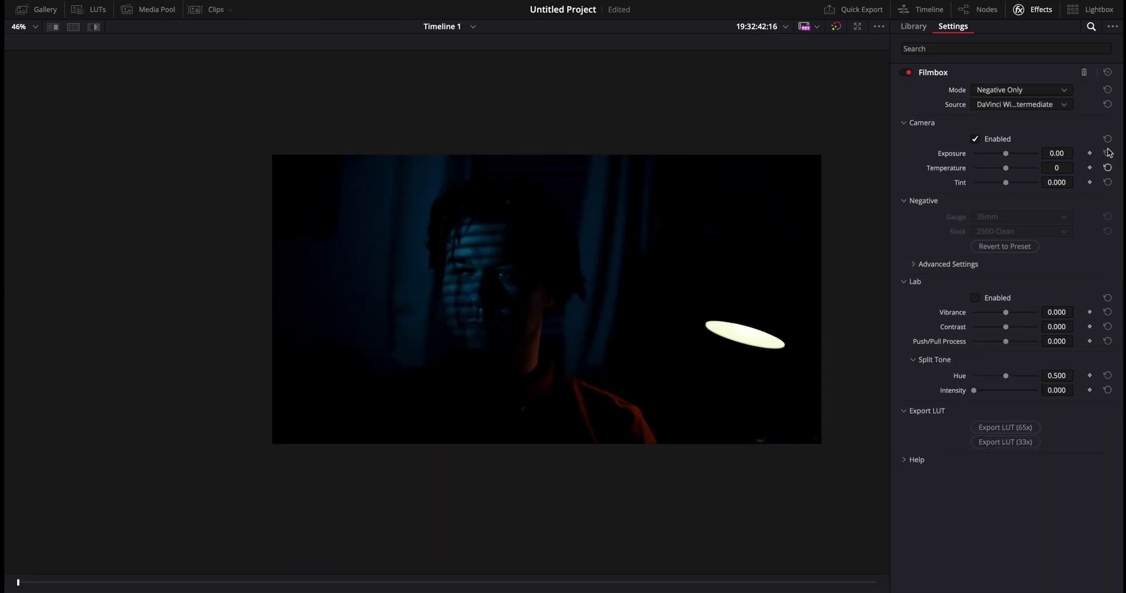
key(shift+z)
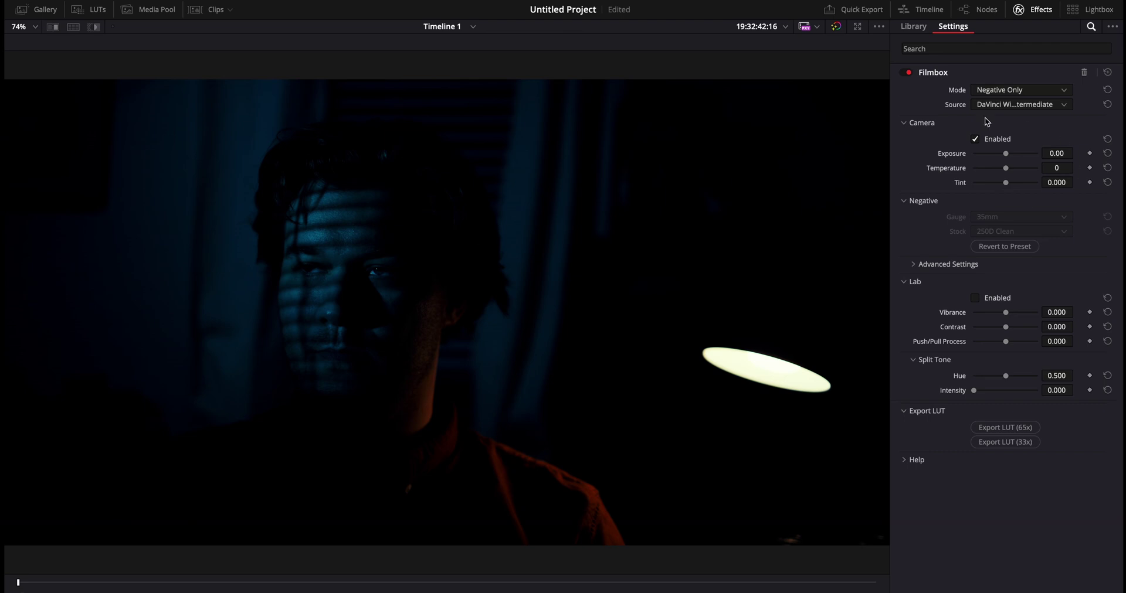
drag(1005, 153, 1012, 155)
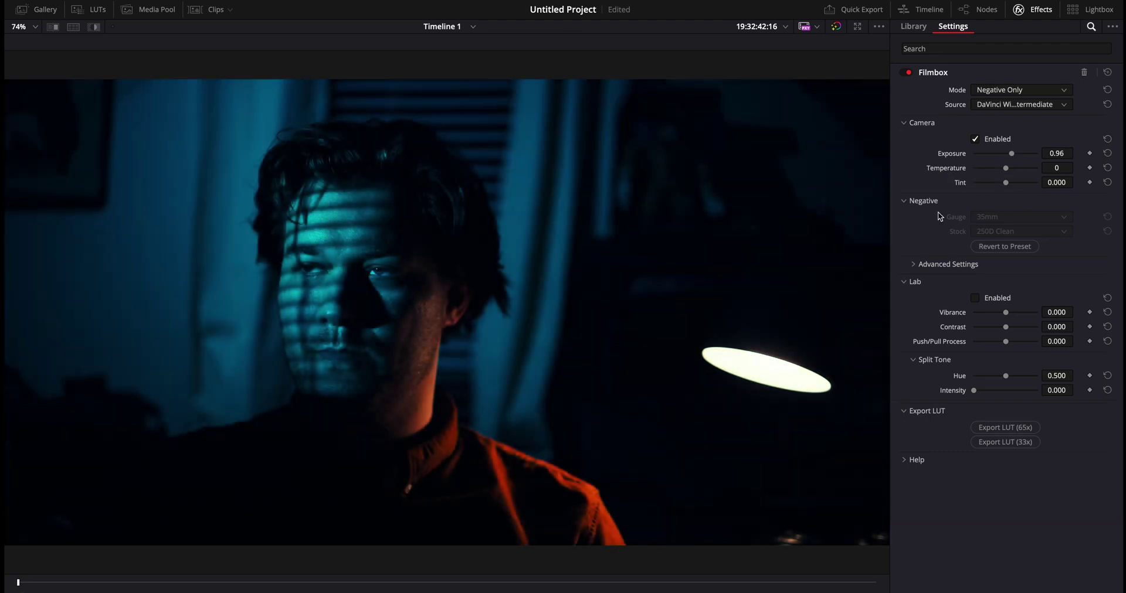
drag(1005, 181, 1003, 184)
drag(1004, 169, 1006, 169)
- Try the 200T style in the negative's advanced Color & Tone settings, and settle on 250D
click(974, 265)
click(973, 284)
click(984, 298)
click(985, 339)
click(985, 305)
click(985, 308)
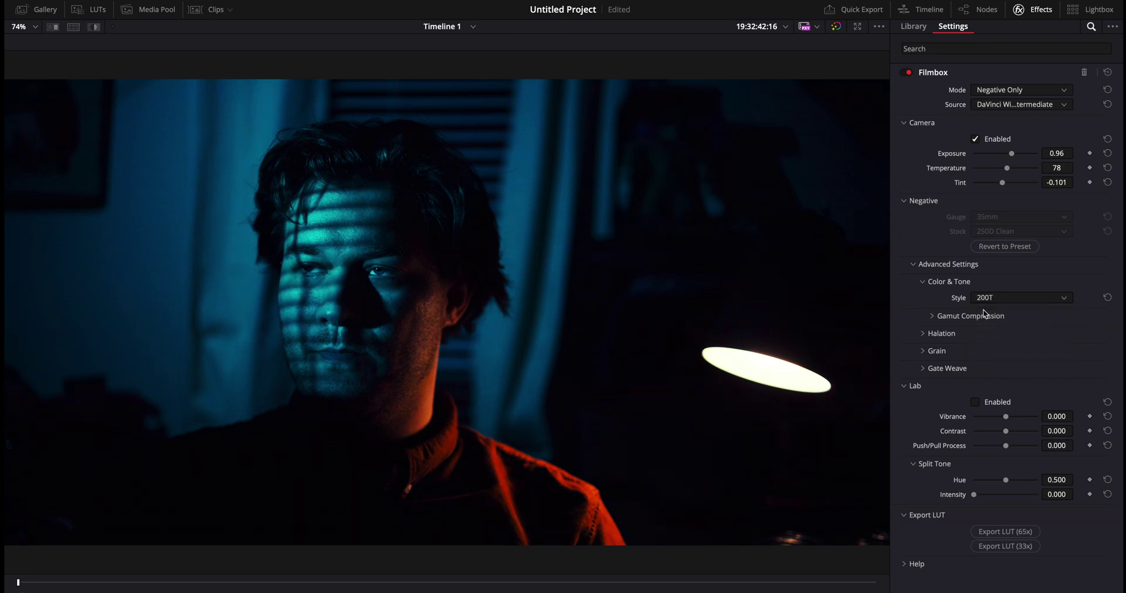
click(986, 292)
click(985, 298)
click(985, 283)
click(989, 299)
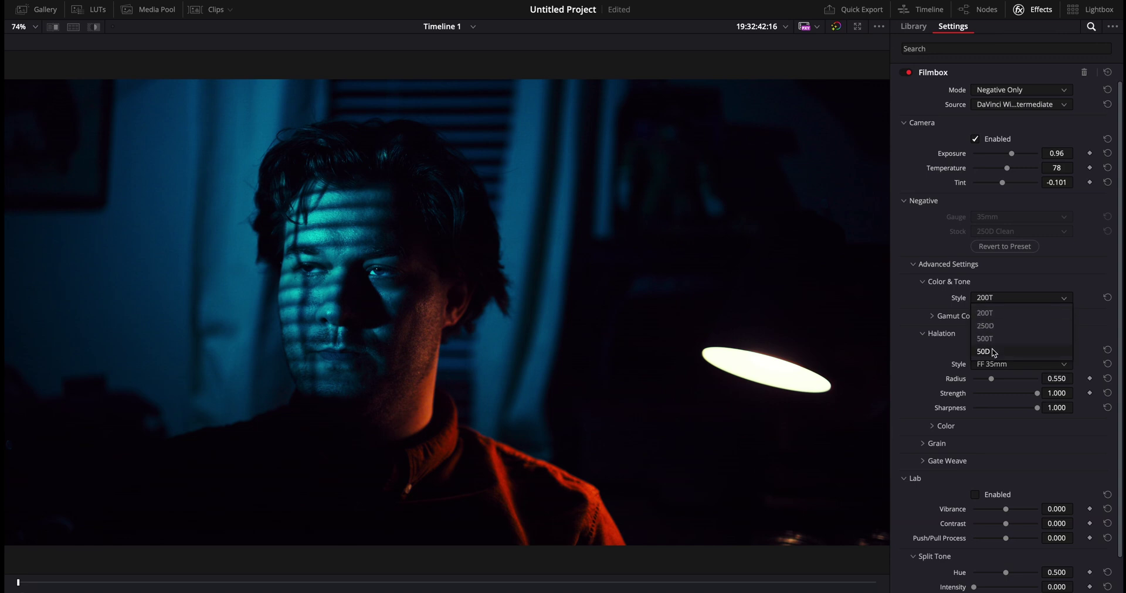
click(986, 326)
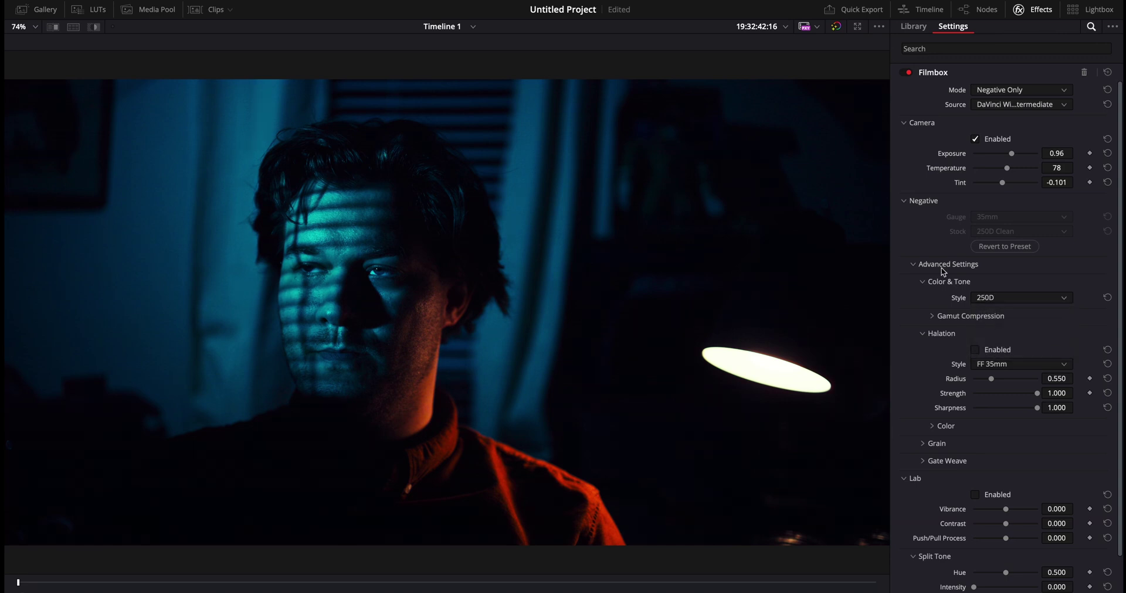
- Check the gamut compression settings, and enable halation with a radius of 2.000, inspecting its effect around the lamp
click(973, 318)
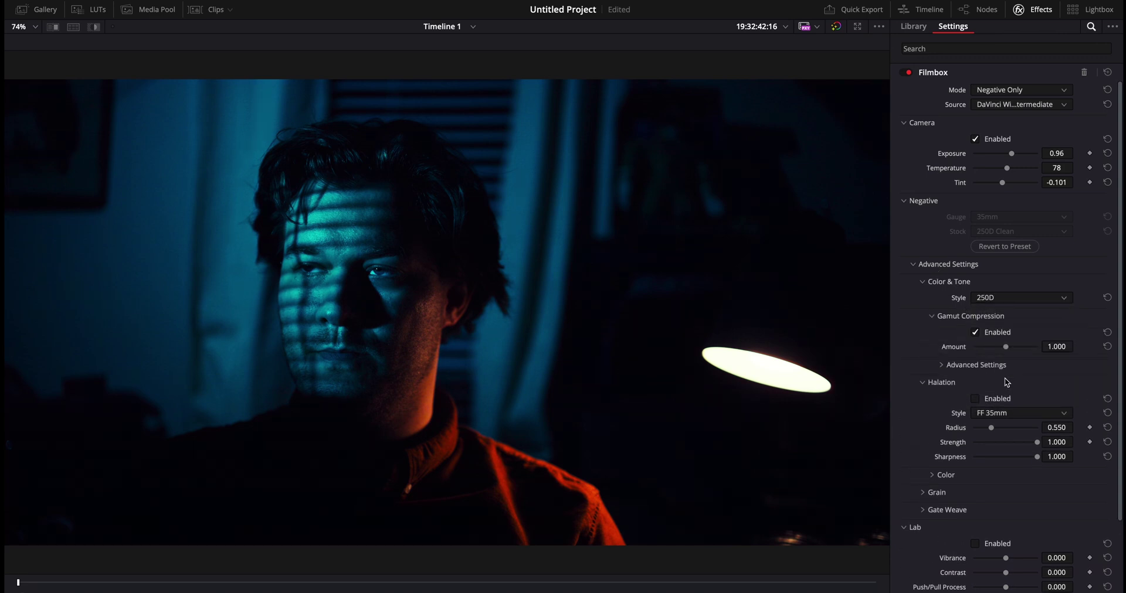
click(933, 317)
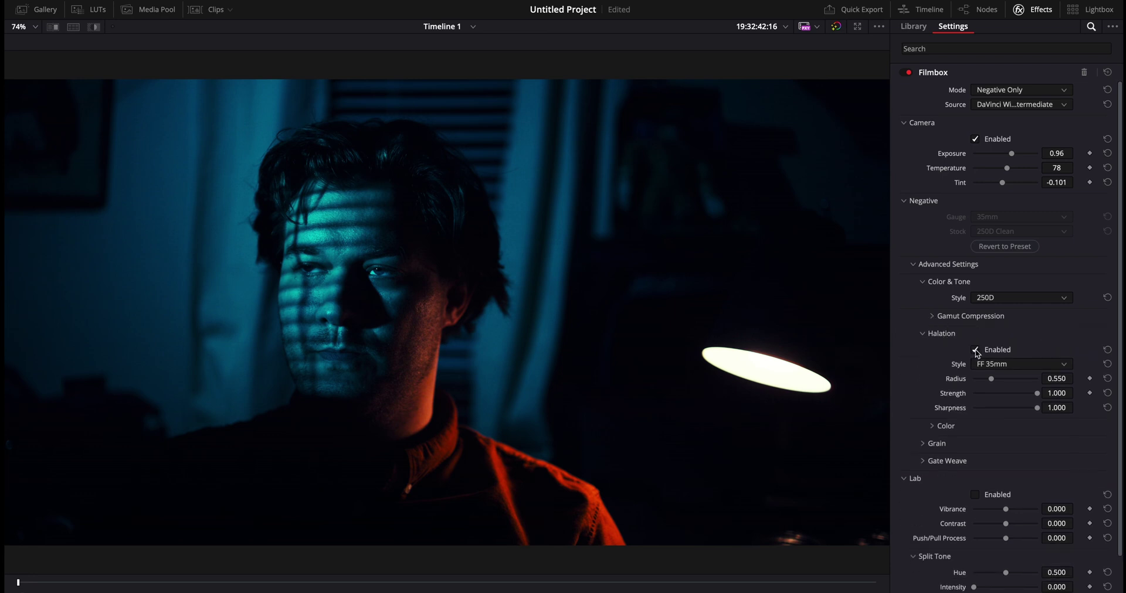
drag(993, 380, 1059, 386)
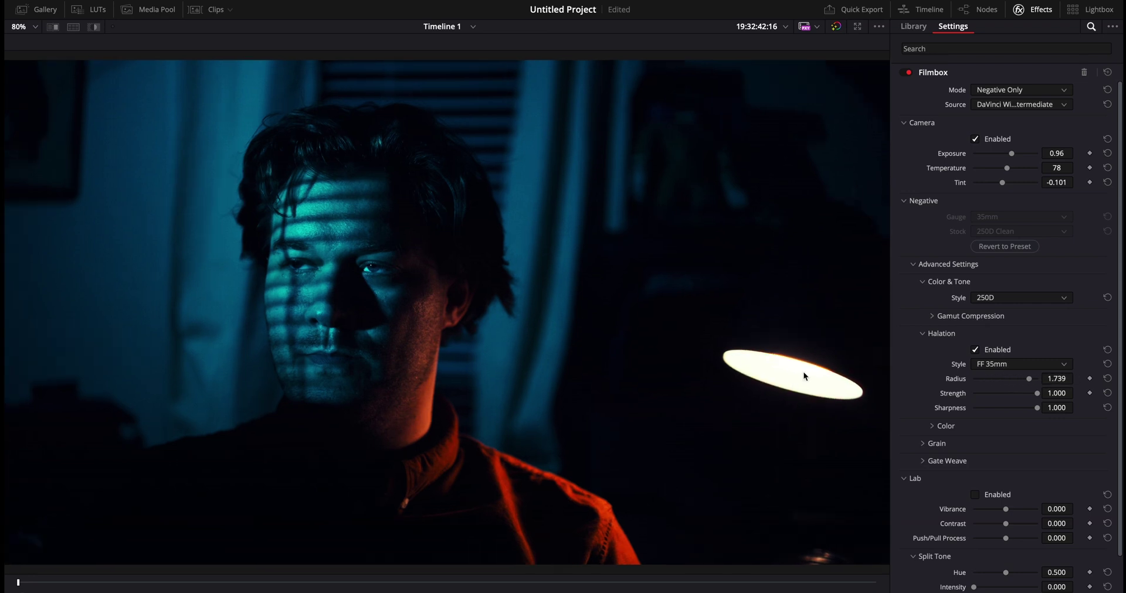
scroll(836, 348, up, 2)
scroll(837, 348, up, 3)
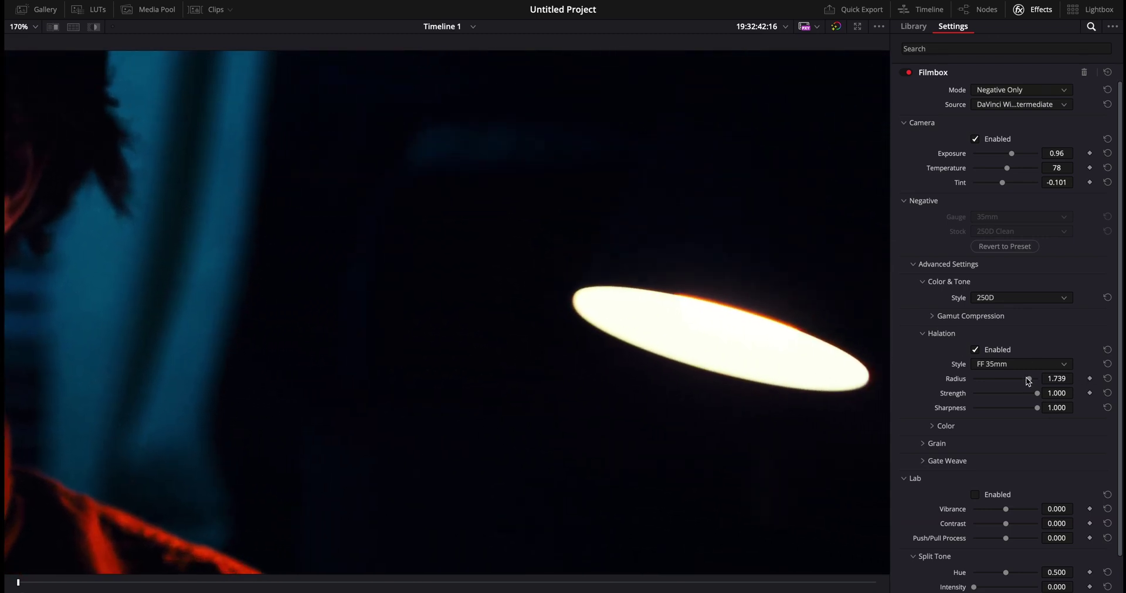
drag(995, 379, 1072, 430)
- Try a halation color saturation of 0.495 and red of 2.009, and reset both to their defaults
click(963, 424)
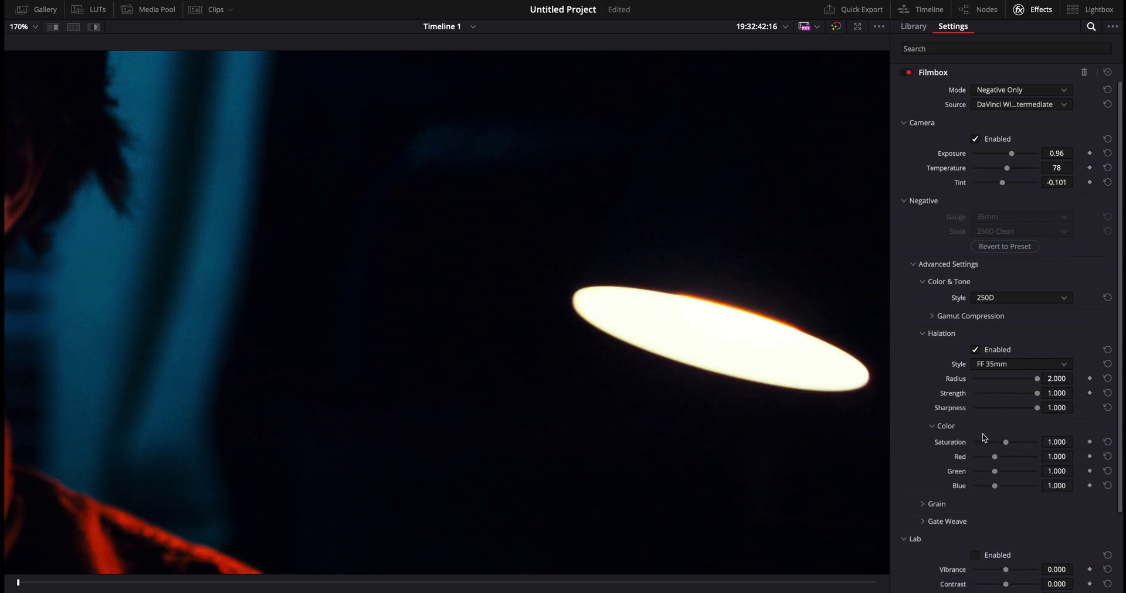
drag(1038, 443, 1016, 462)
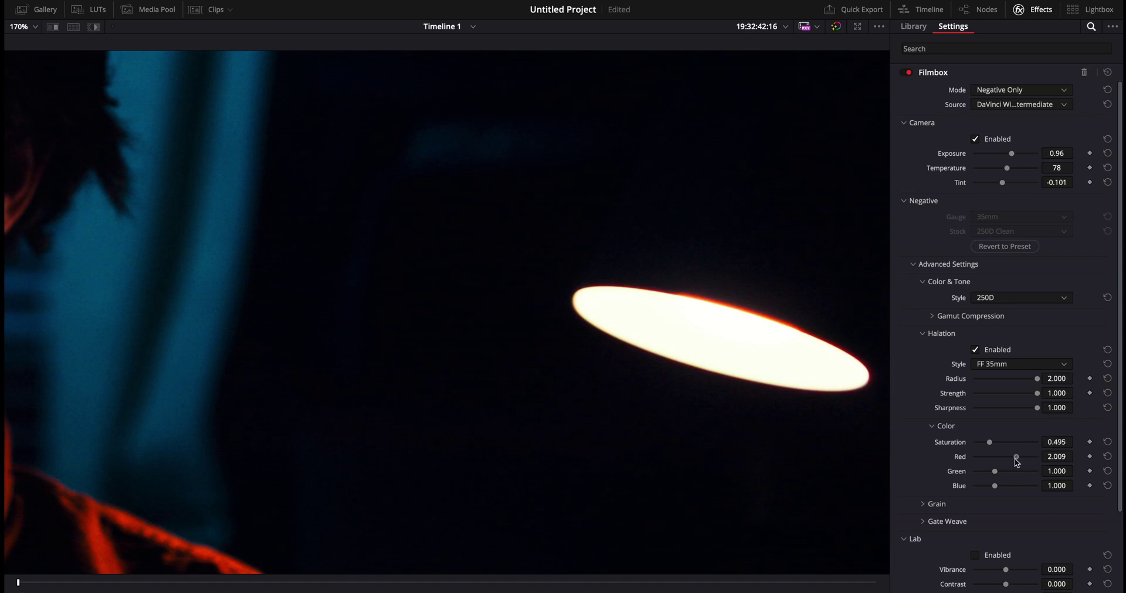
click(1107, 457)
click(1107, 442)
- Enable film grain, raise its strength to 3.000 and inspect it on the subject's face
scroll(1026, 477, down, 2)
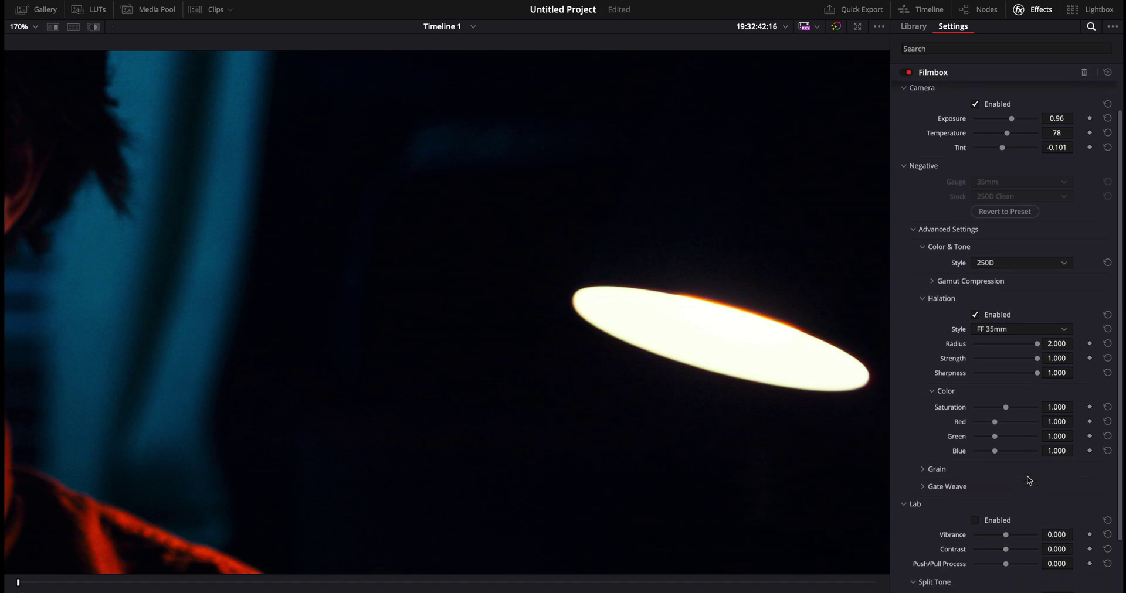
click(955, 457)
scroll(961, 452, down, 2)
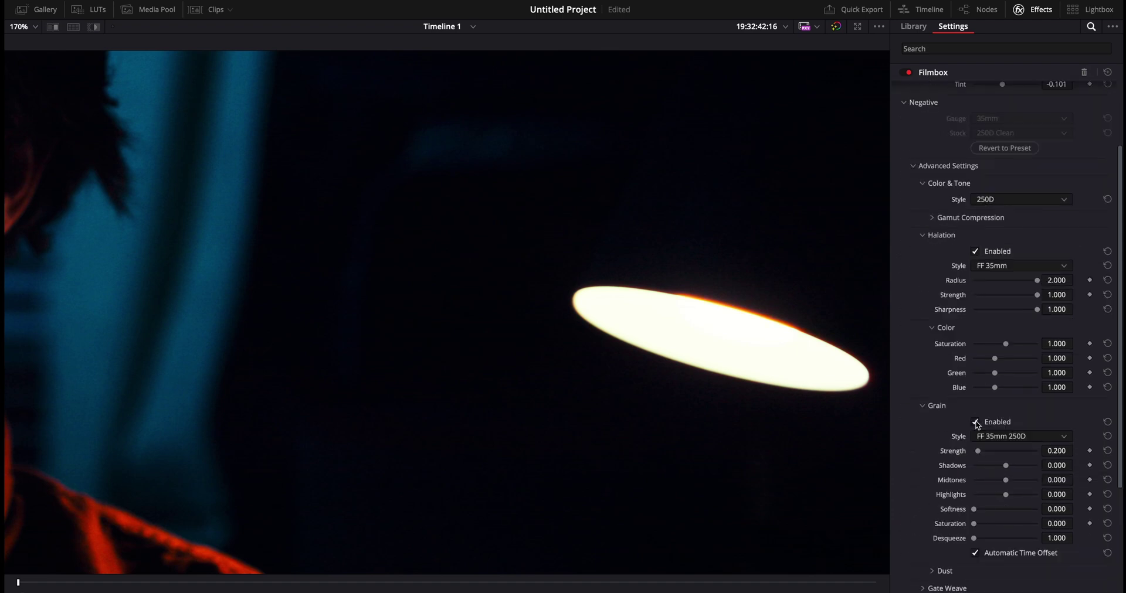
drag(978, 452, 1038, 462)
scroll(184, 305, down, 5)
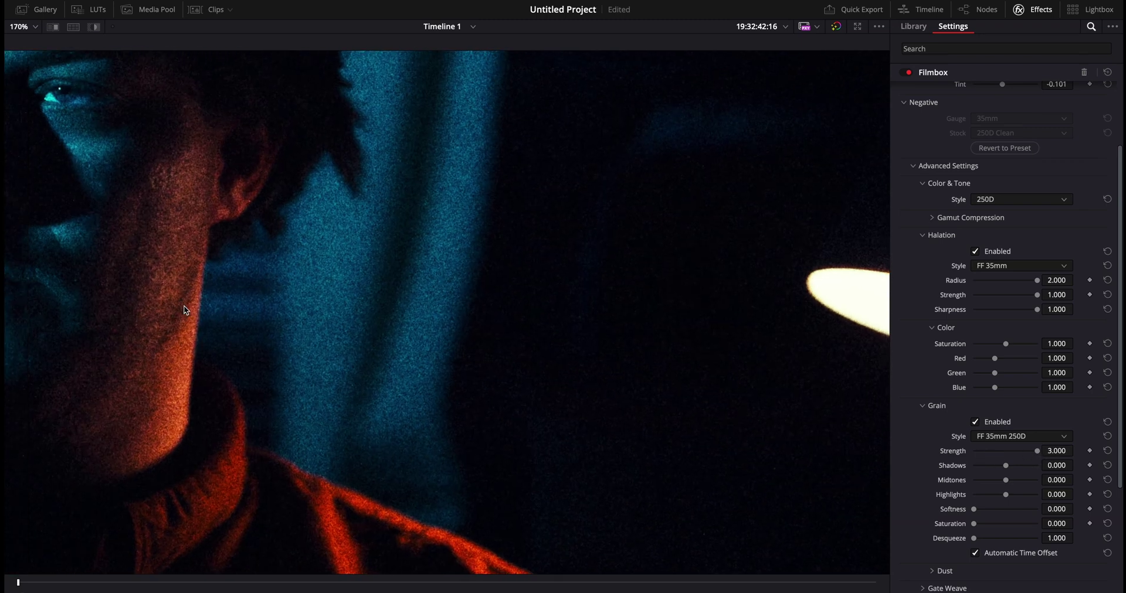
- Set the grain strength to 0.633, softness to 1.000, saturation to 2.000 and desqueeze to 1.358
scroll(247, 334, up, 3)
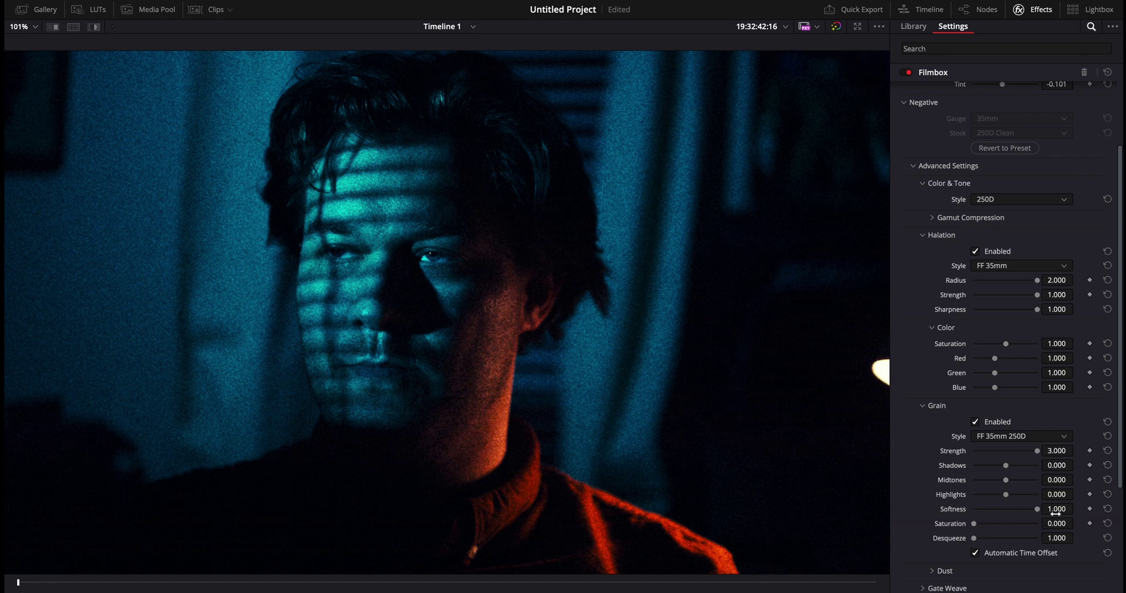
drag(1022, 451, 986, 529)
drag(977, 525, 998, 546)
- Try the Very Heavy dust style on the grain, play the clip to judge it, and switch dust off
click(939, 571)
scroll(976, 528, down, 2)
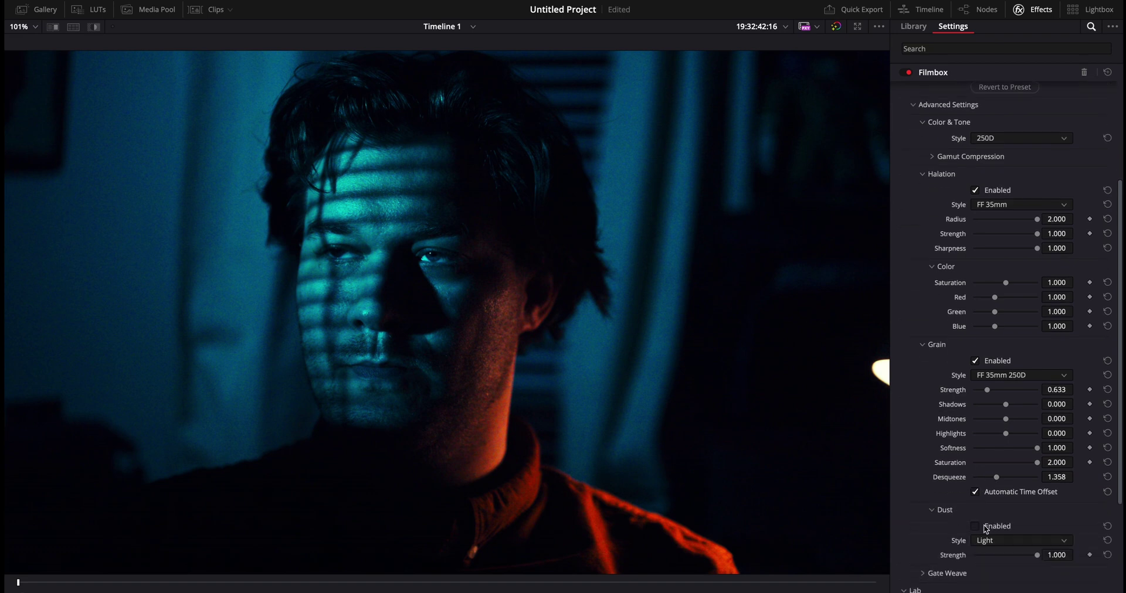
click(983, 544)
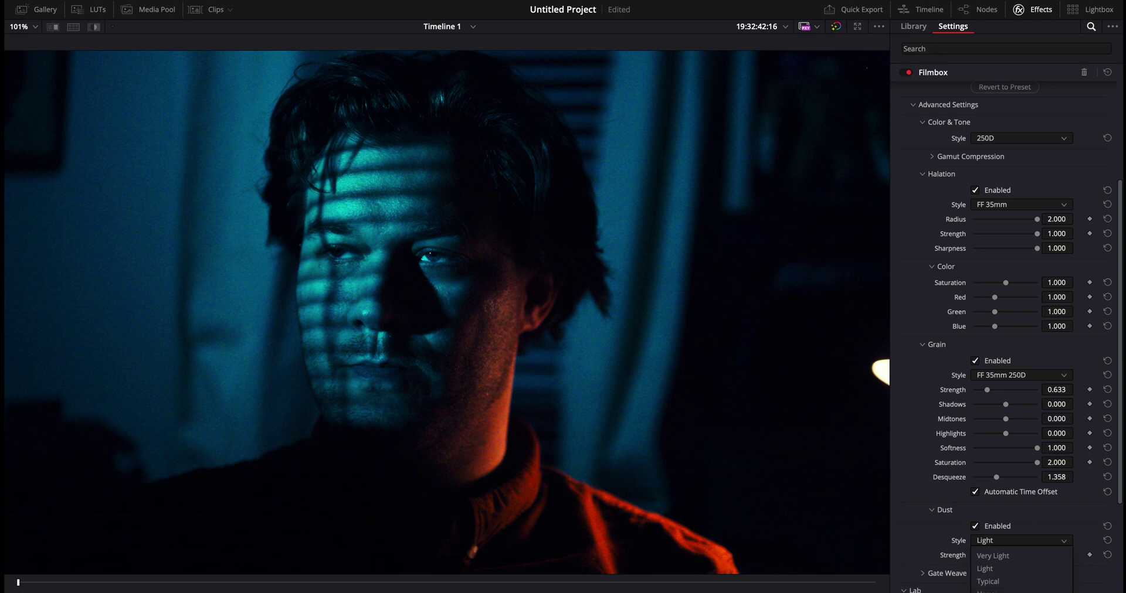
key(Down)
key(Return)
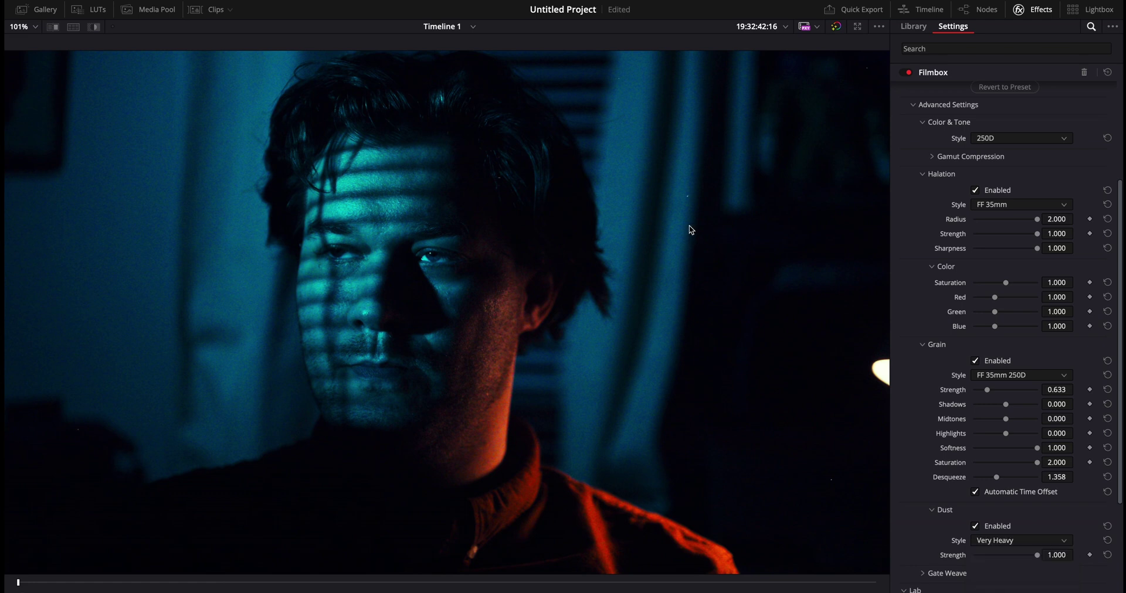
key(space)
key(space)
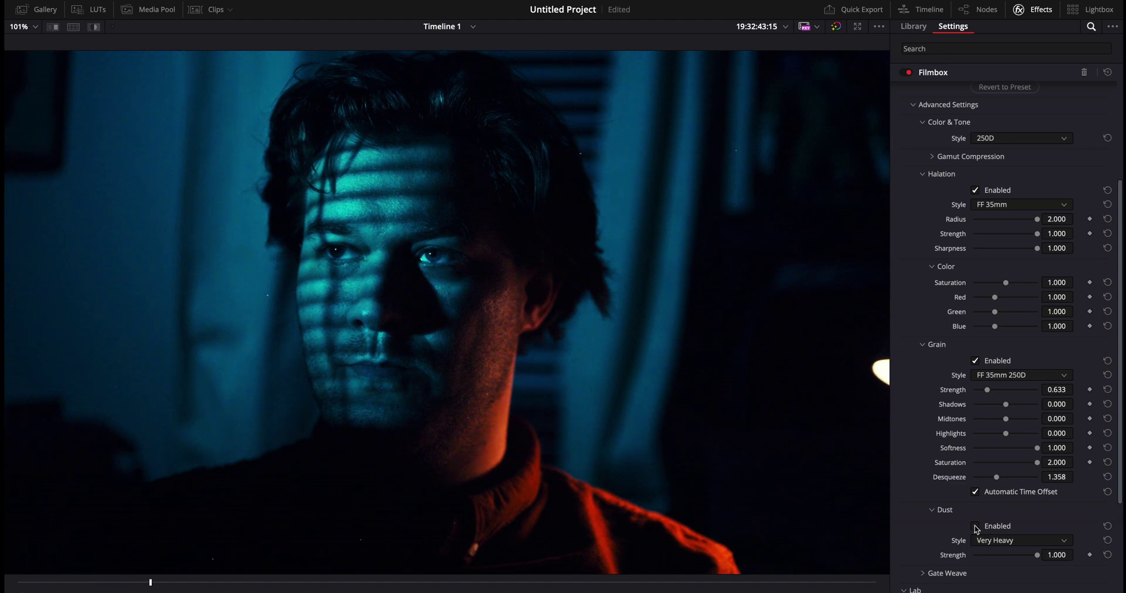
- Enable gate weave and raise its strength to 5.000
scroll(976, 527, down, 3)
click(974, 489)
scroll(998, 511, down, 1)
click(997, 488)
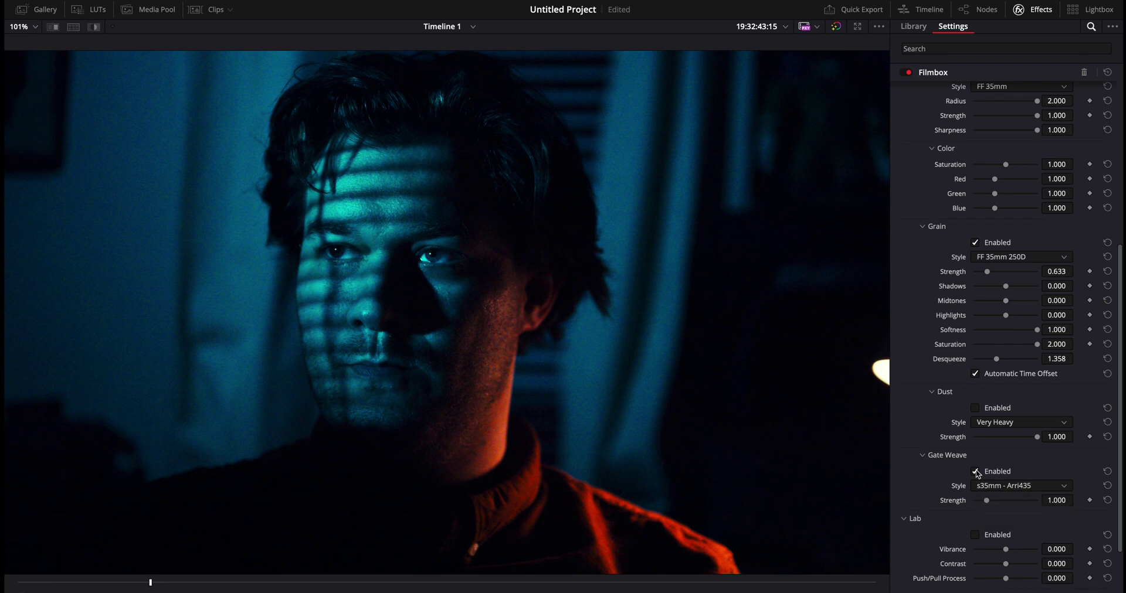
drag(986, 500, 1084, 513)
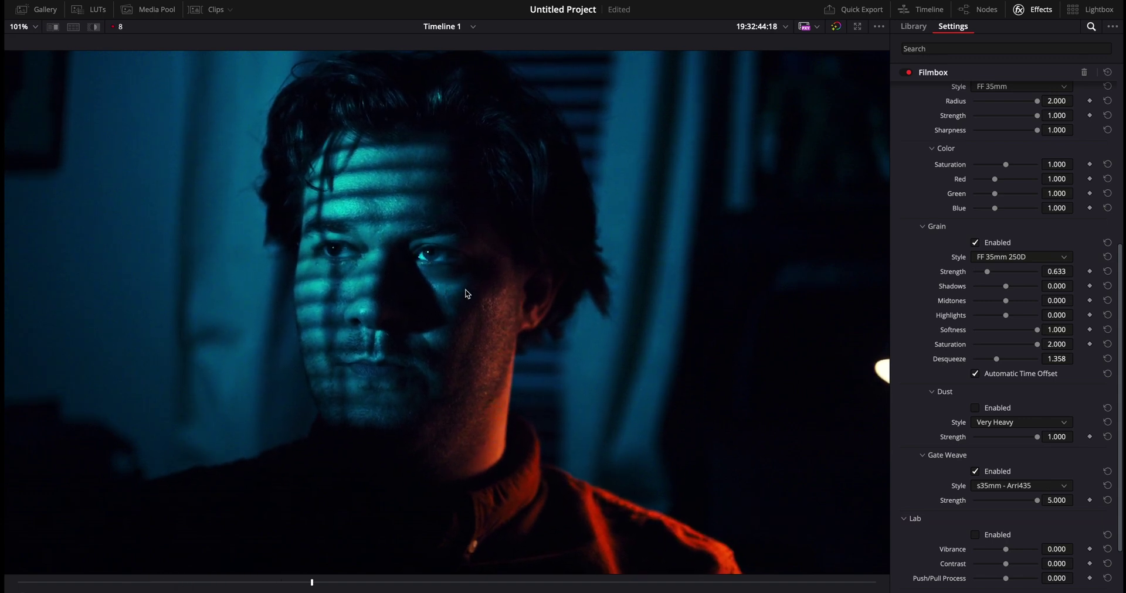
- Lower the gate weave strength to 0.000 and switch gate weave off
drag(1010, 500, 967, 500)
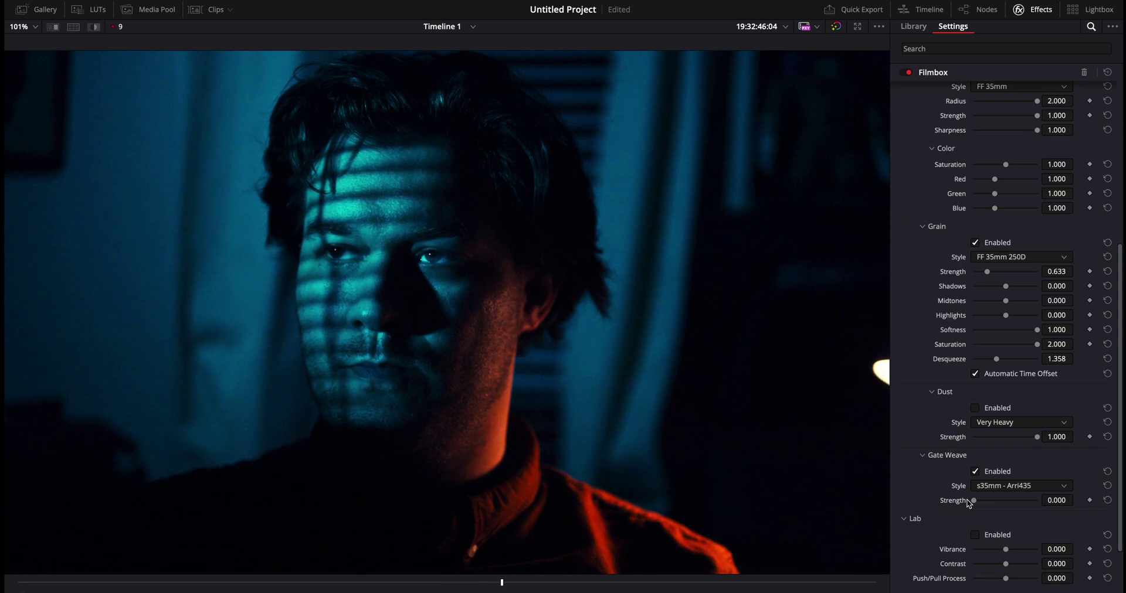
click(975, 471)
click(975, 471)
- Enable the Lab section of the film negative, try a contrast of 0.119 and reset the contrast
scroll(1017, 479, down, 2)
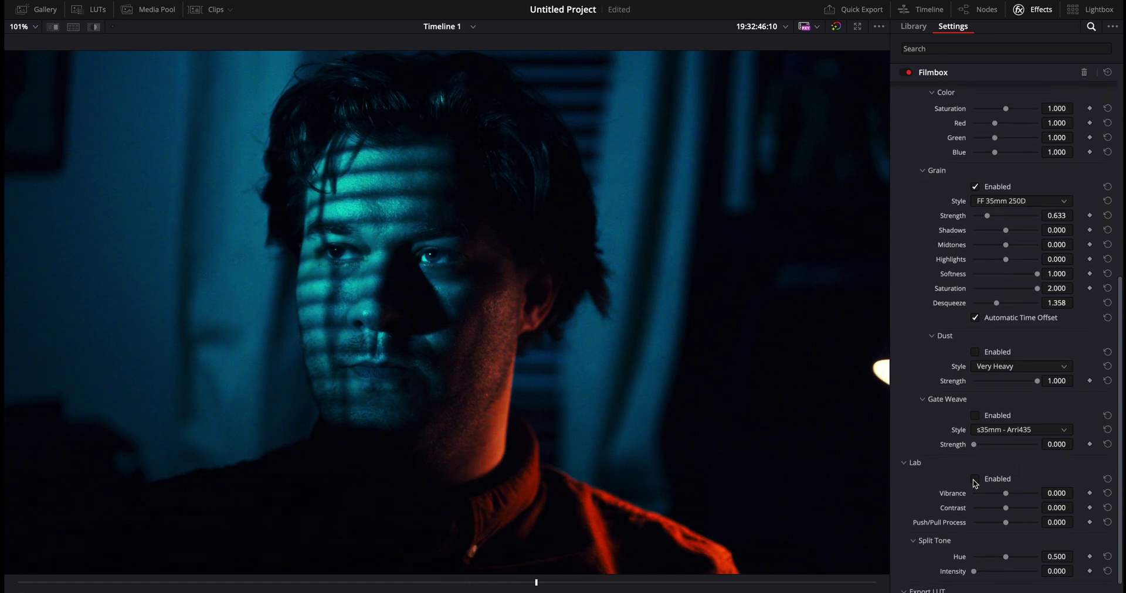
click(975, 479)
mouse_move(1017, 513)
mouse_down()
mouse_move(1029, 509)
mouse_move(1009, 512)
mouse_up()
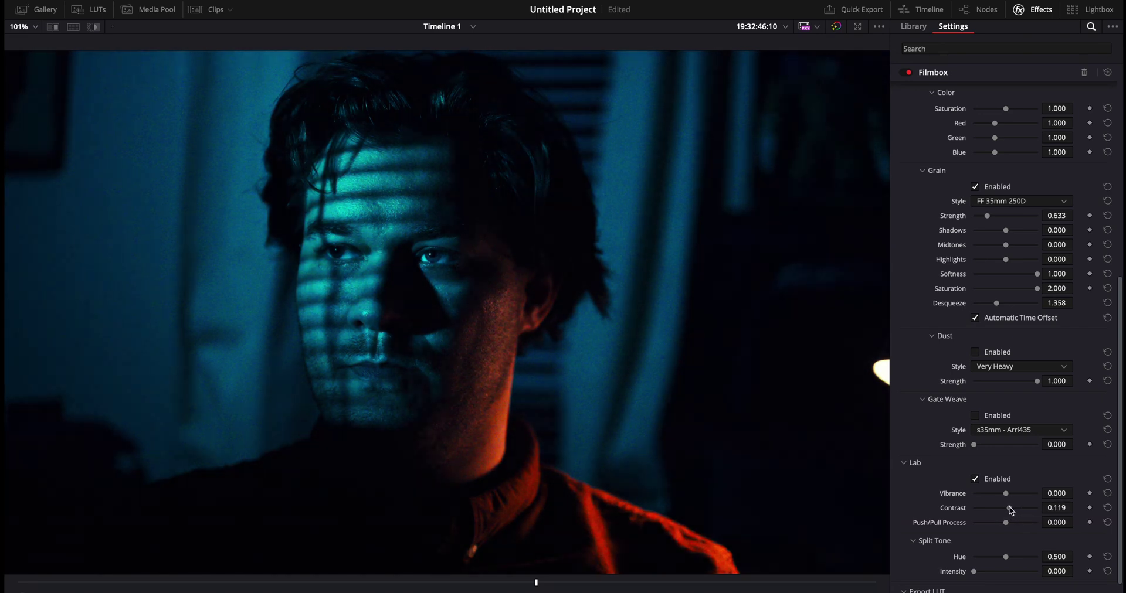
click(1107, 508)
- Try a Lab vibrance of 0.803 with push/pull at -2.000 and 2.000, and reset both settings
drag(1006, 495, 1031, 497)
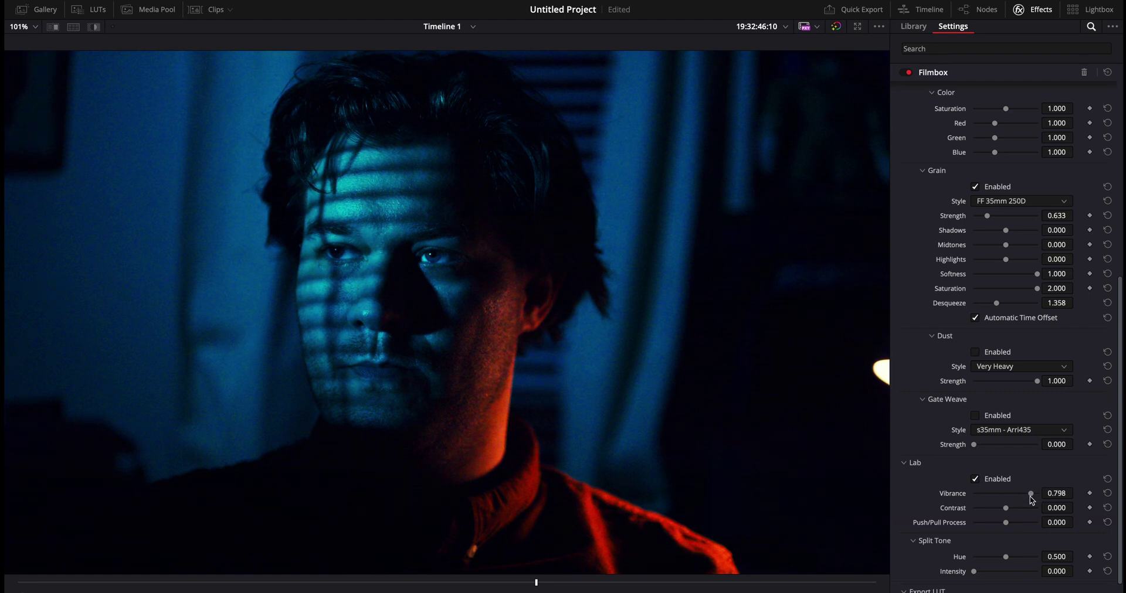
drag(1006, 522, 960, 529)
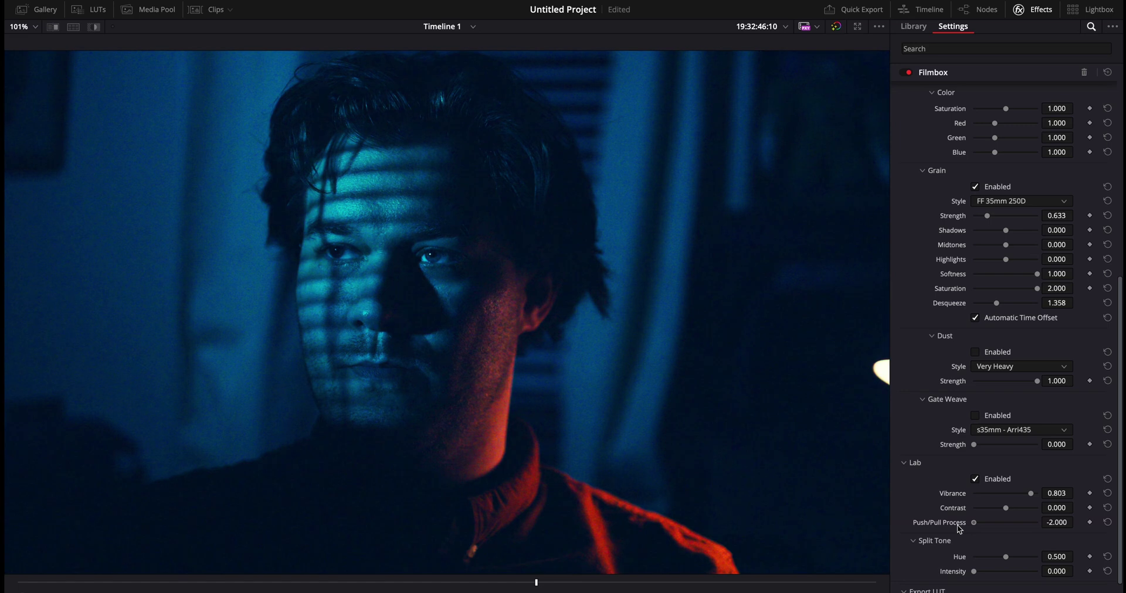
drag(962, 528, 1075, 537)
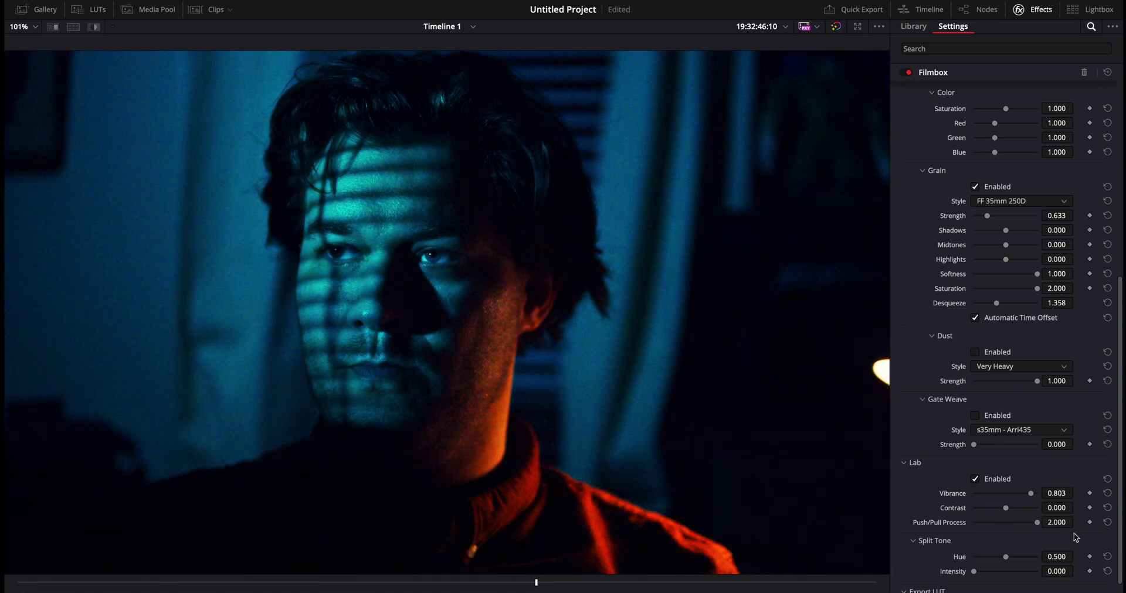
click(1107, 522)
click(1107, 493)
- Try different split tone hue and intensity amounts in the Lab section and reset both
scroll(1010, 528, down, 3)
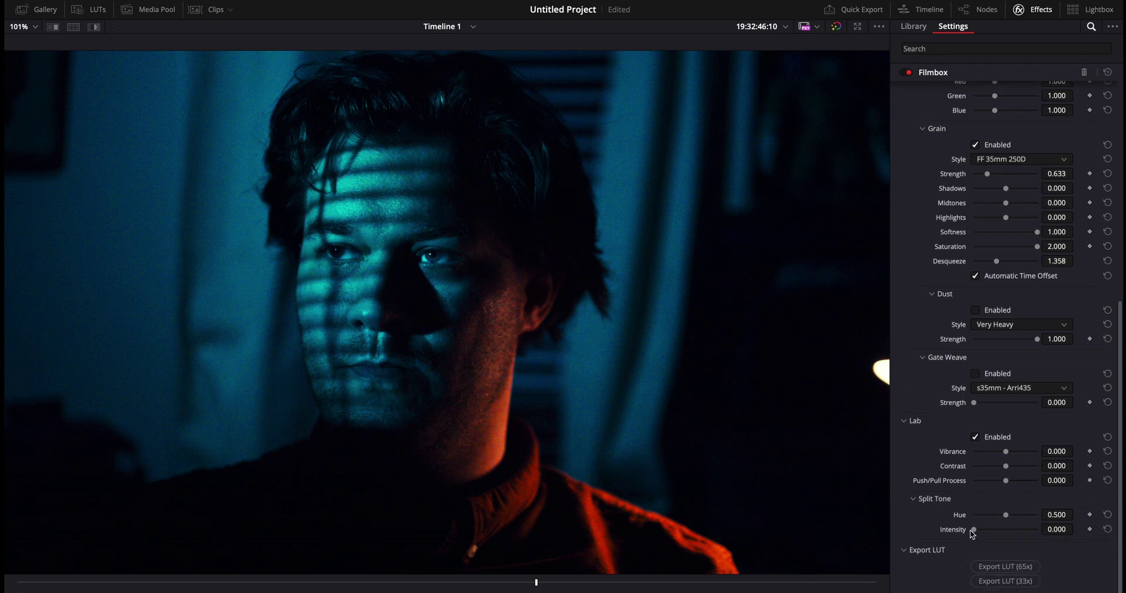
drag(974, 533, 981, 534)
drag(1005, 516, 988, 520)
mouse_move(994, 530)
mouse_down()
mouse_move(1027, 531)
mouse_move(997, 516)
mouse_move(1035, 516)
mouse_move(986, 531)
mouse_up()
click(1107, 515)
click(1106, 530)
scroll(968, 252, up, 8)
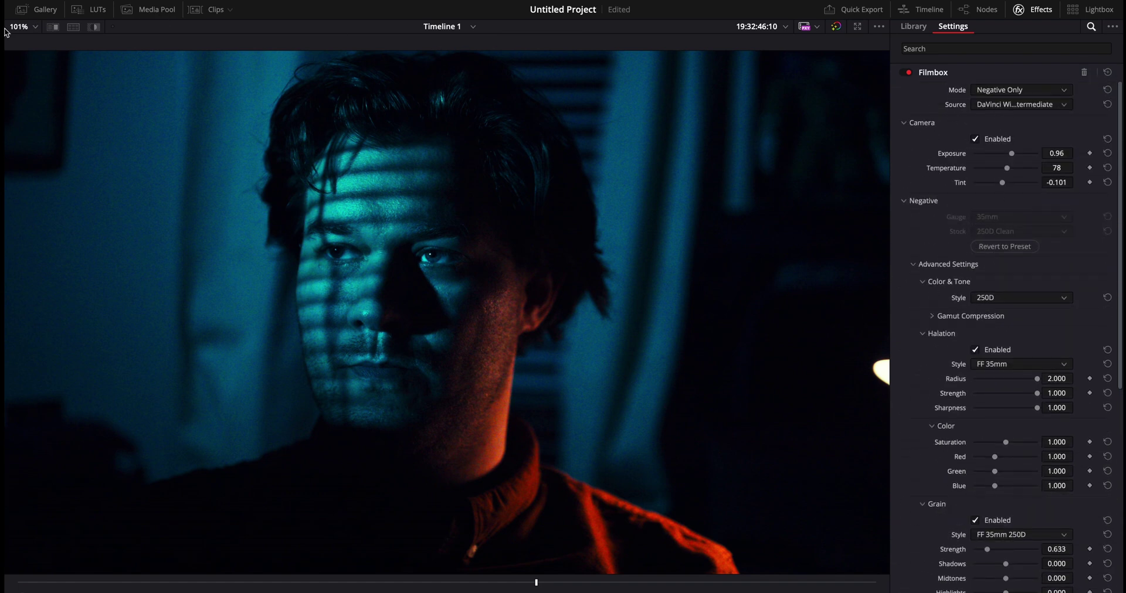
- Restore the node graph view, select the PRINT node, reposition it and fit the image in the viewer
key(alt+f)
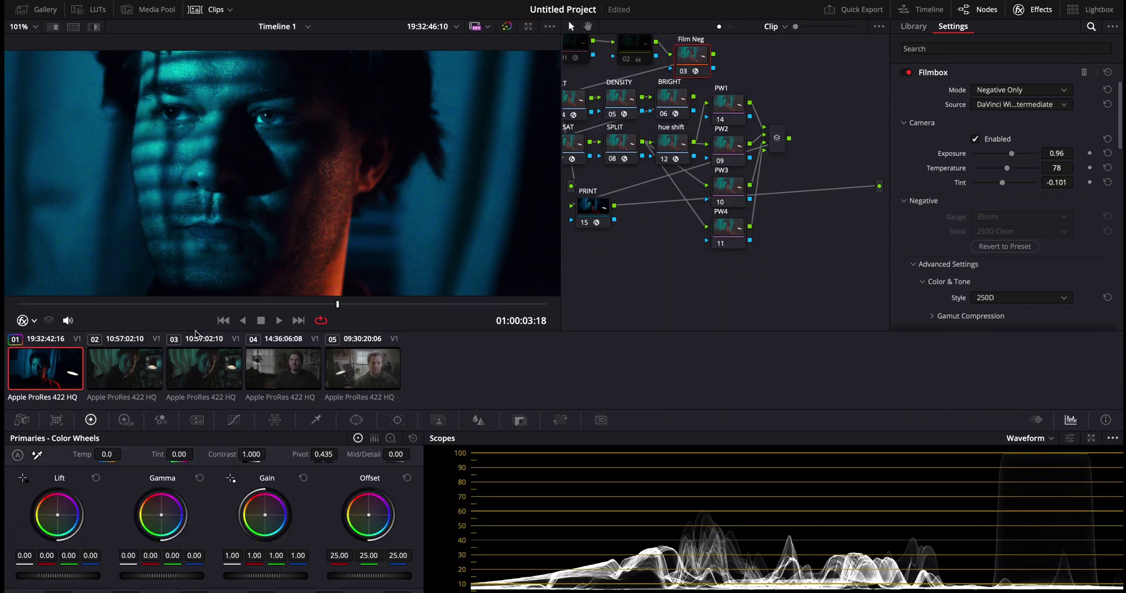
click(593, 213)
drag(592, 213, 633, 226)
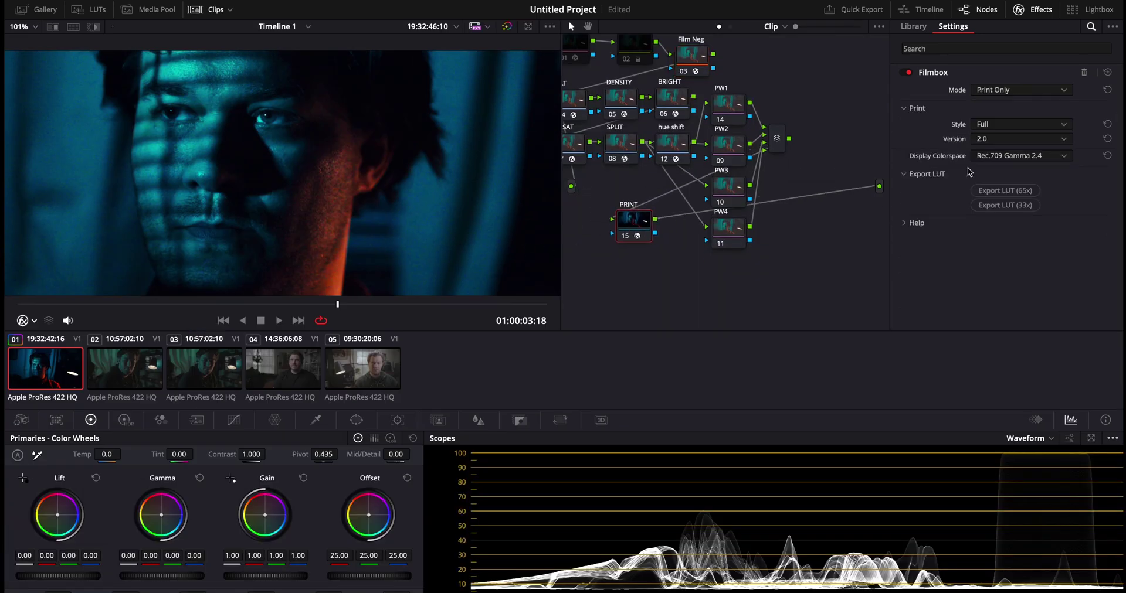
key(shift+z)
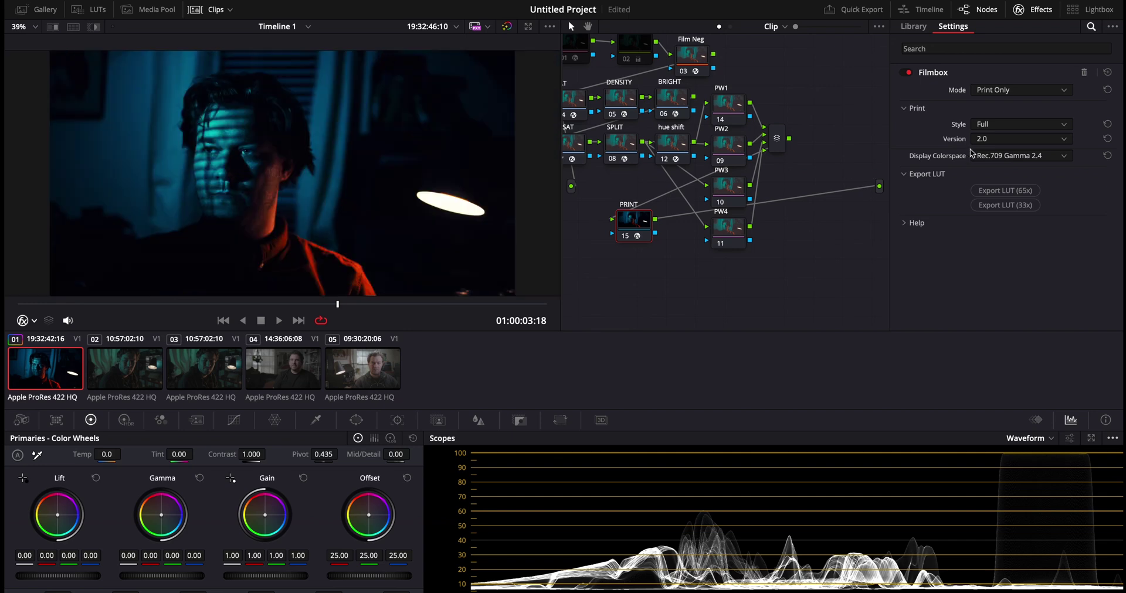
- Try the Standard print style on the PRINT node and inspect the subject's face enlarged
click(990, 126)
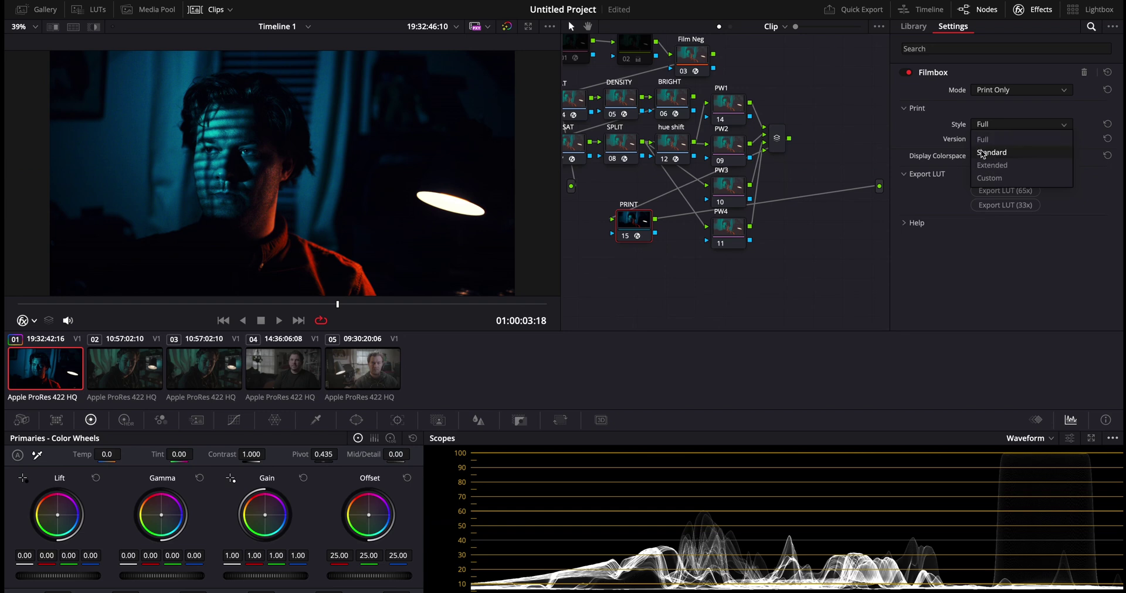
click(982, 153)
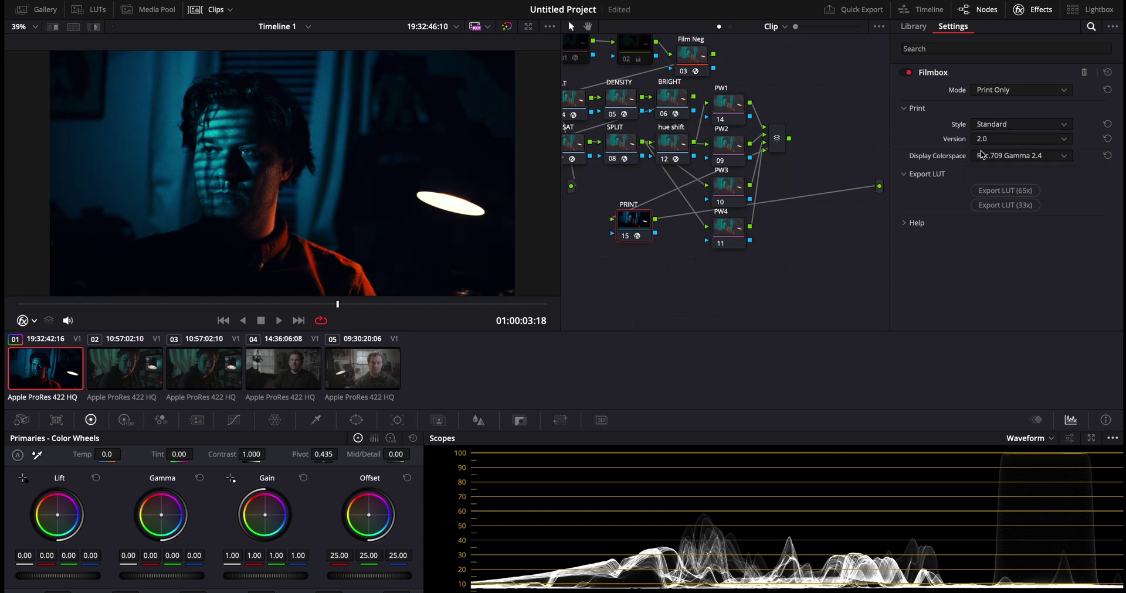
key(alt+f)
scroll(325, 312, up, 5)
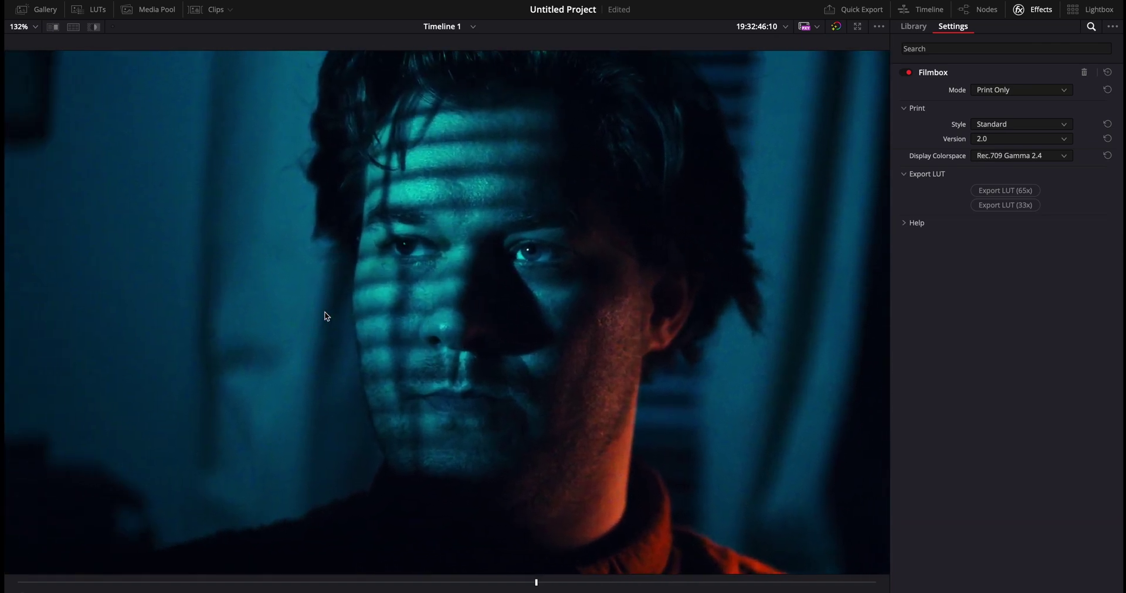
- Compare the Full and Standard print styles and set the PRINT node's style to Extended
click(979, 126)
click(982, 139)
click(983, 127)
click(987, 154)
click(986, 125)
click(988, 166)
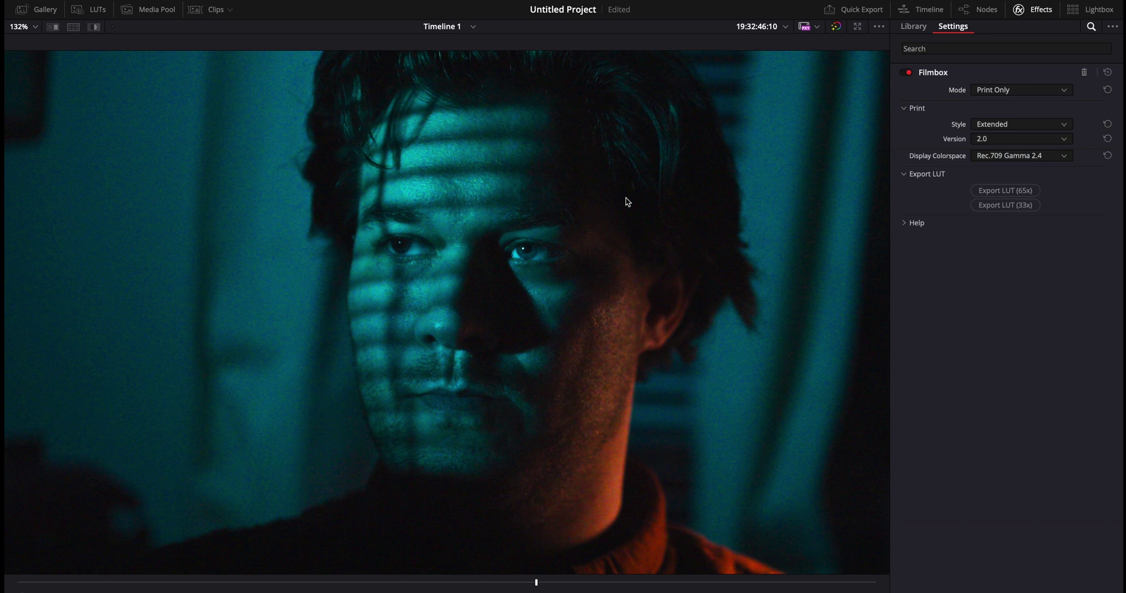
scroll(441, 258, down, 4)
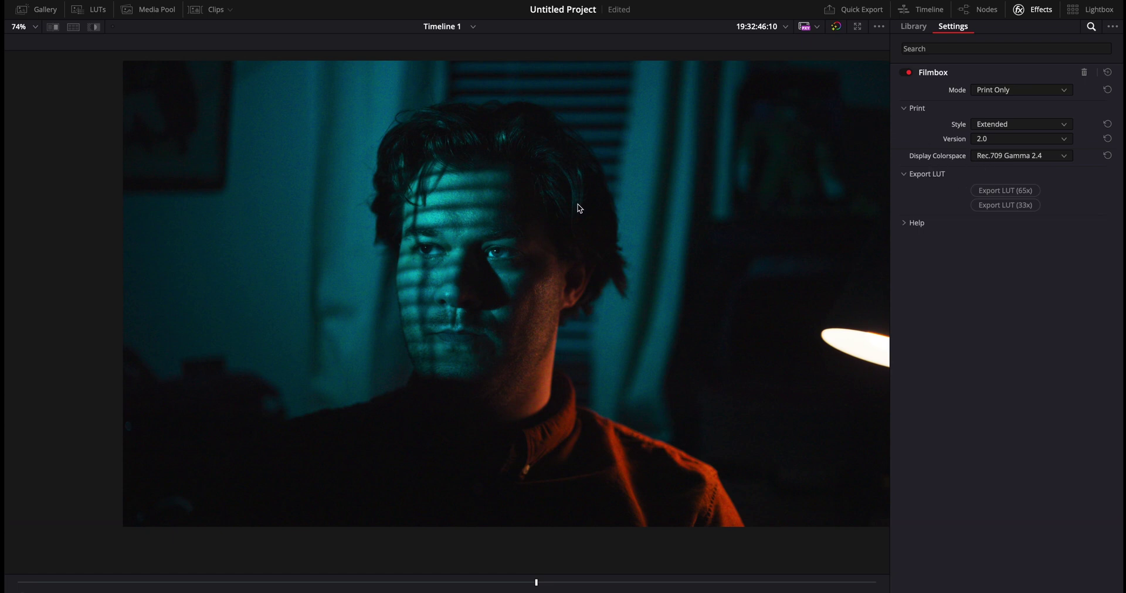
key(alt+f)
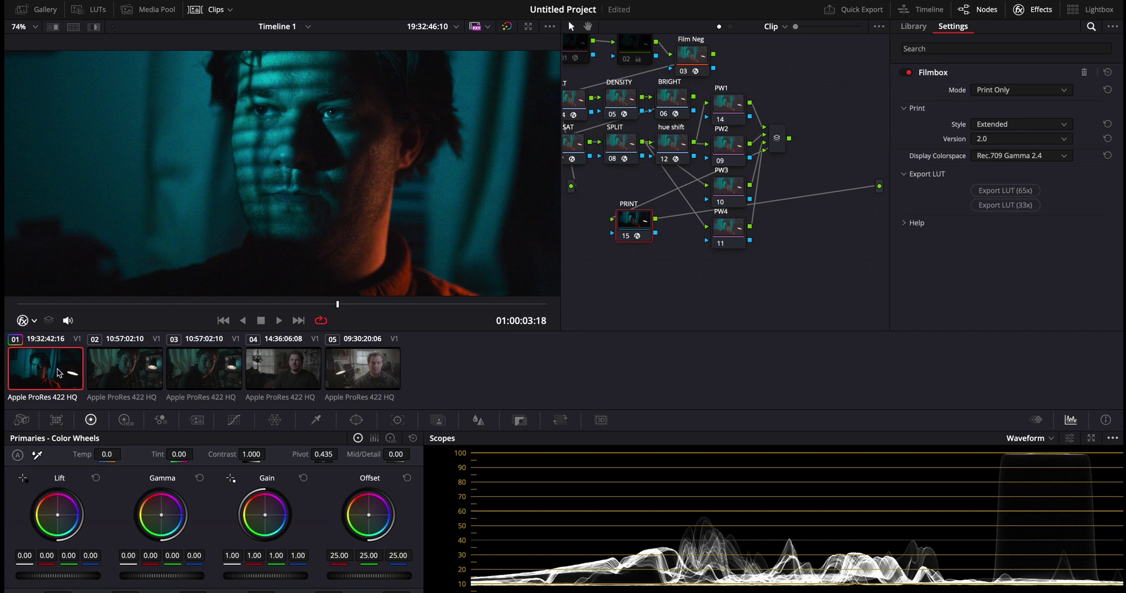
- Apply the first clip's grade to the second clip and view the image enlarged
click(124, 373)
click(47, 370)
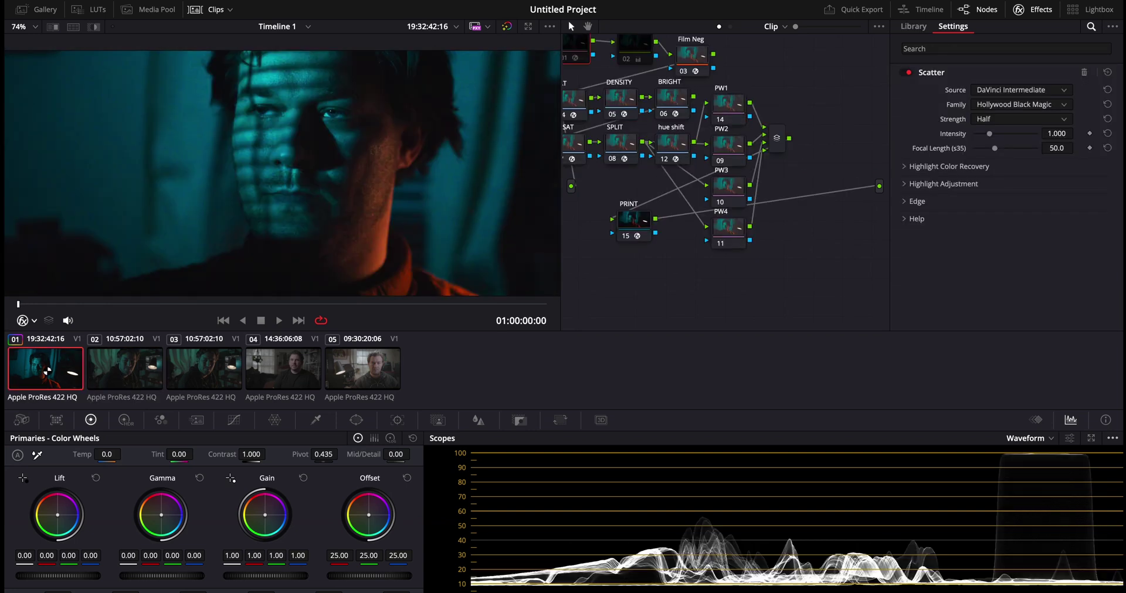
right_click(30, 369)
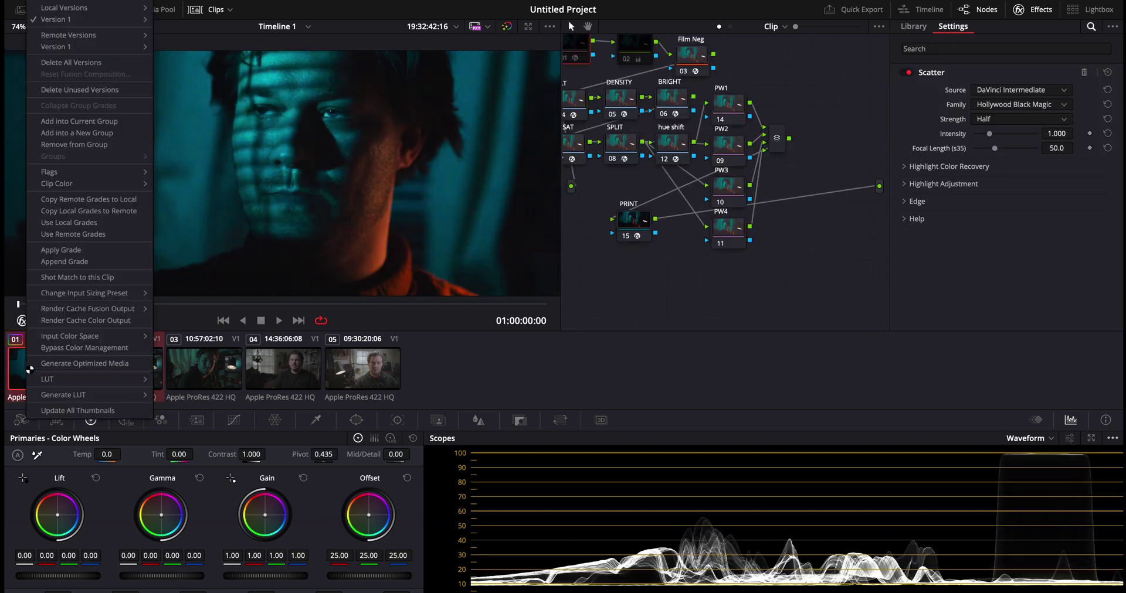
click(63, 278)
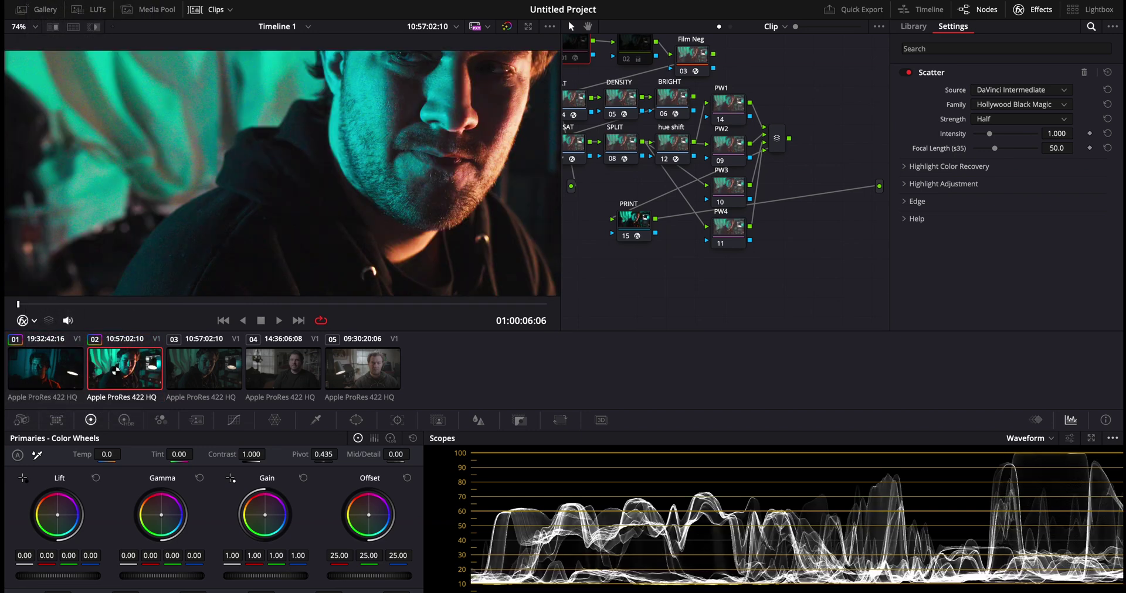
key(alt+f)
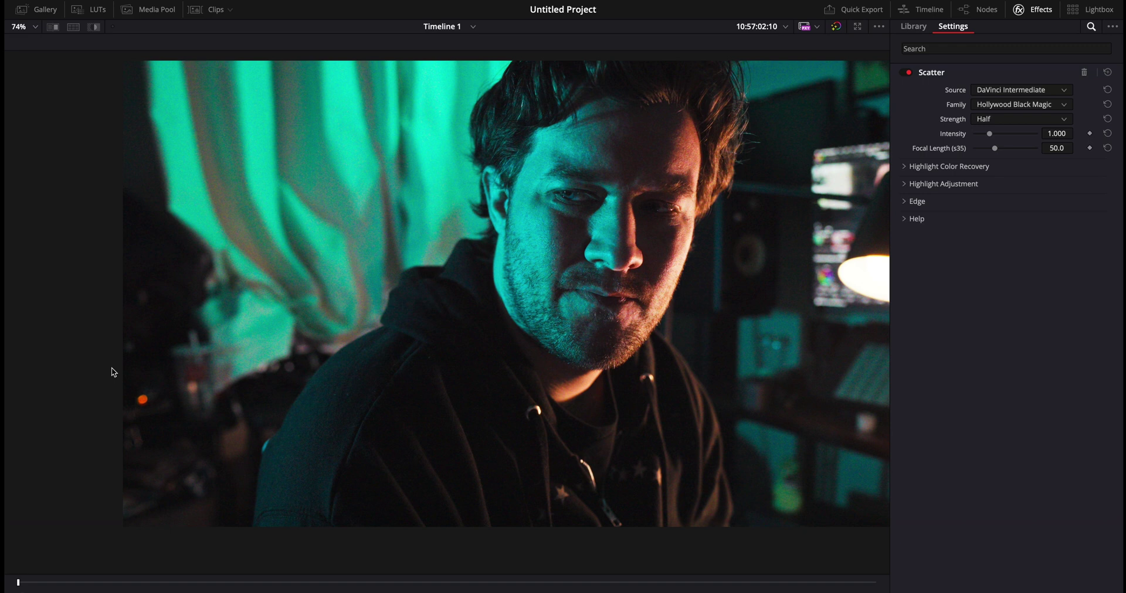
- Set the camera exposure of the second clip's Film Neg node to -0.05
key(alt+f)
click(693, 52)
click(921, 123)
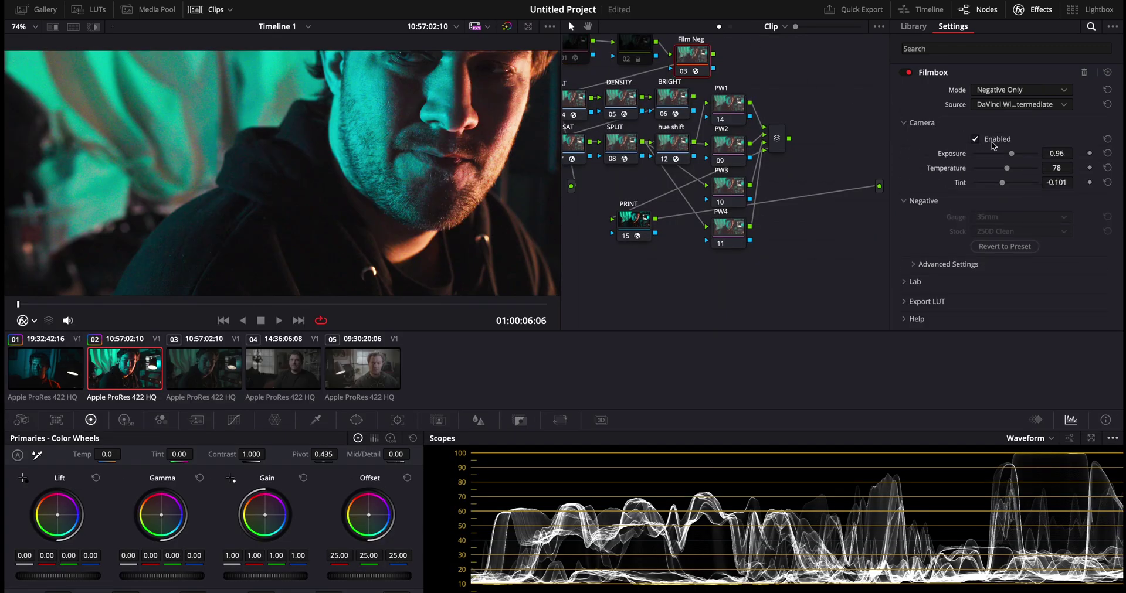
drag(1011, 155, 710, 129)
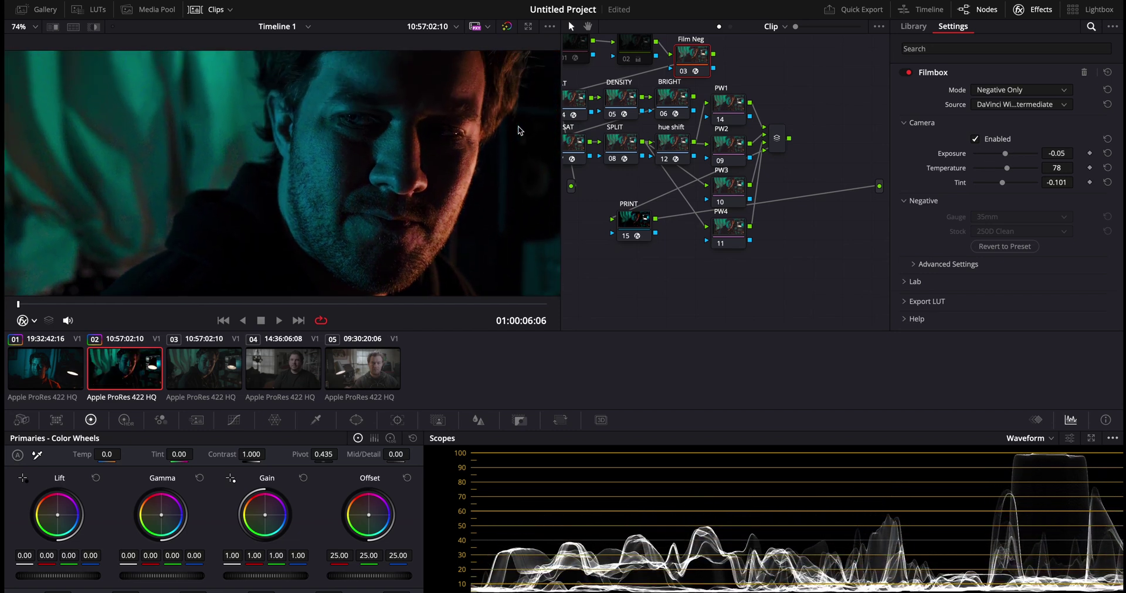
- Apply the DWG 250D FULL gallery grade to the fourth clip
click(295, 373)
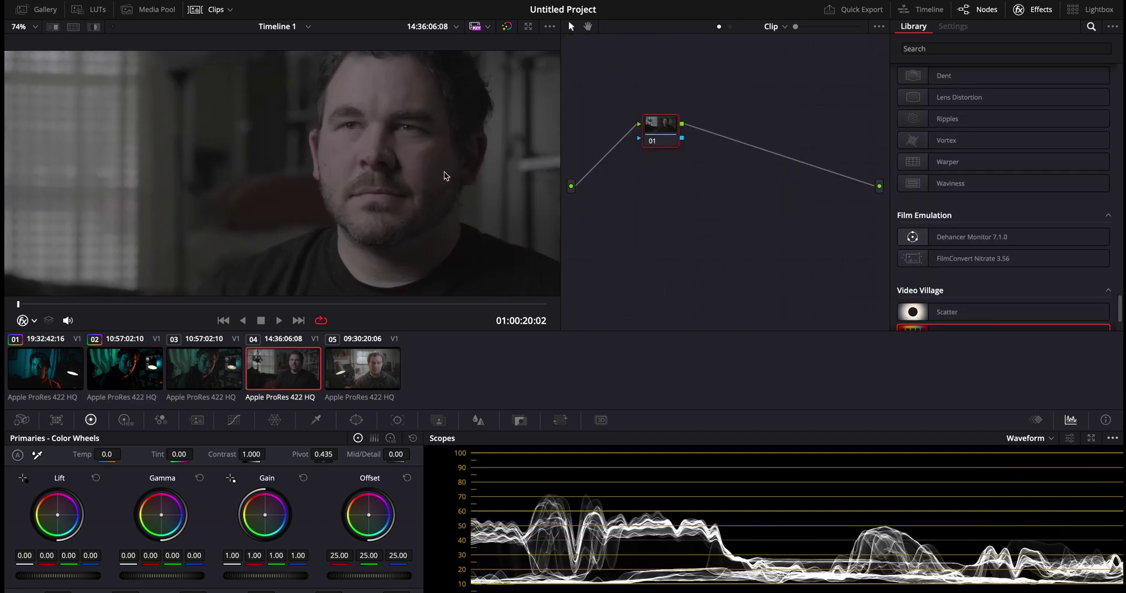
scroll(446, 176, down, 5)
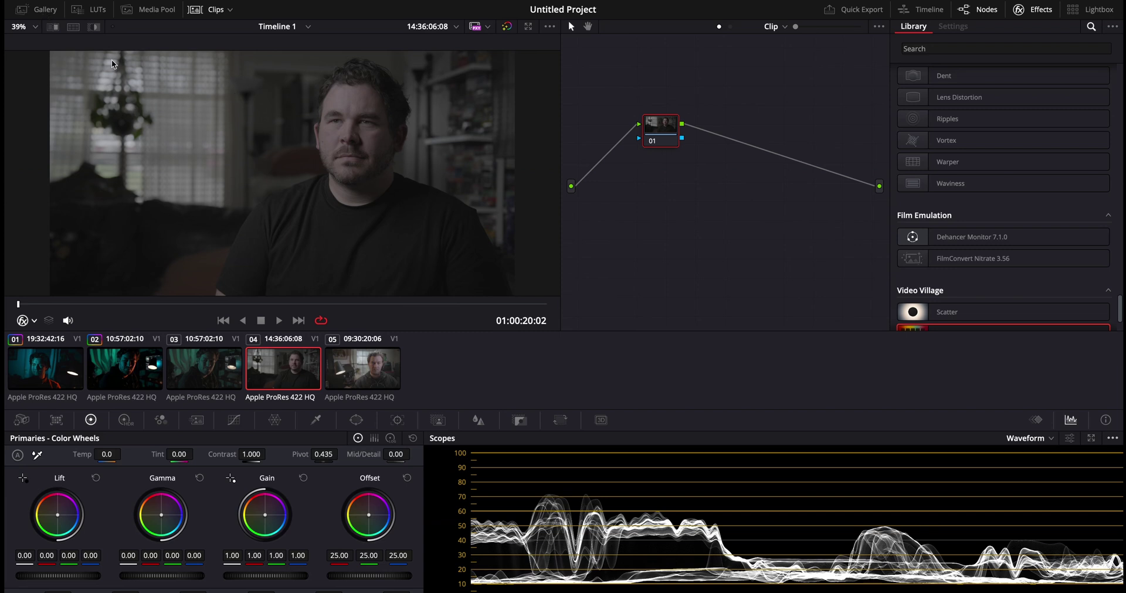
click(51, 12)
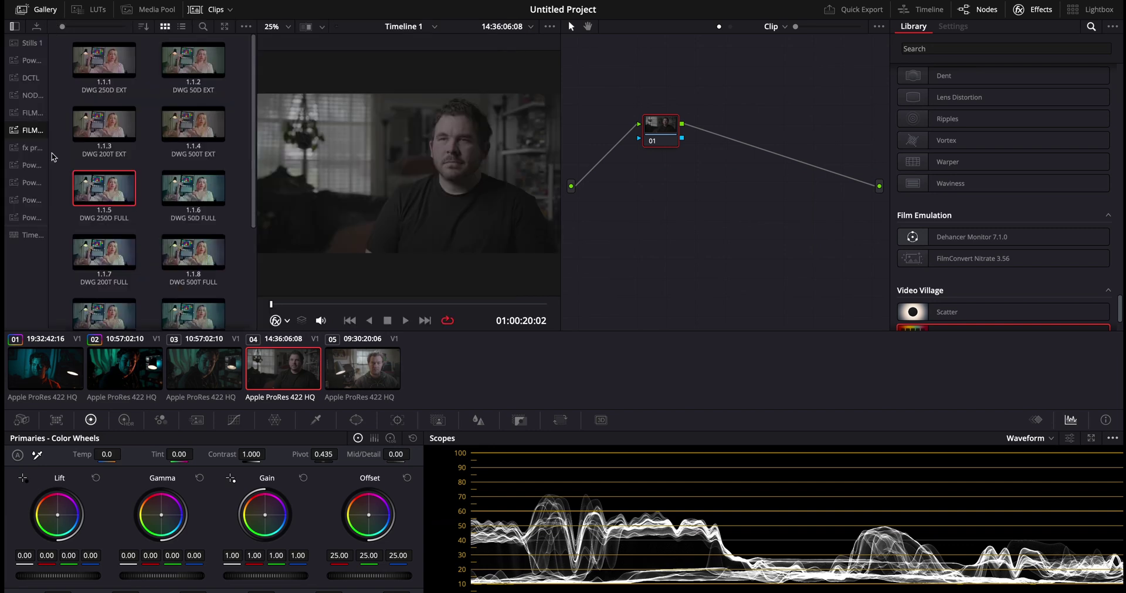
drag(105, 197, 667, 141)
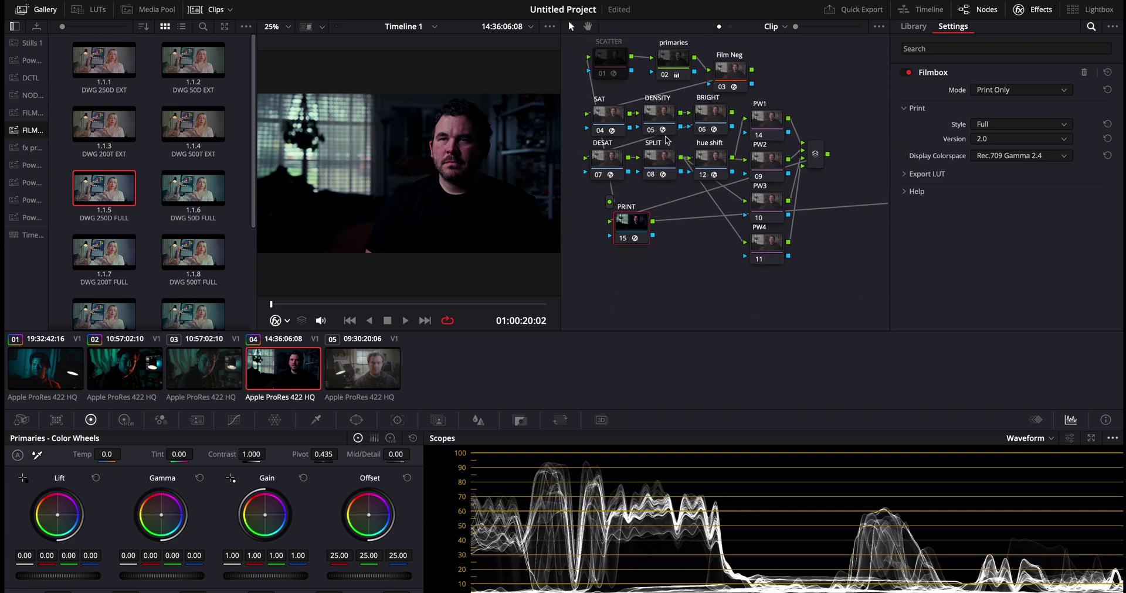
- Set the fourth clip's print style to Extended and disable its primaries node
click(1015, 124)
click(1002, 166)
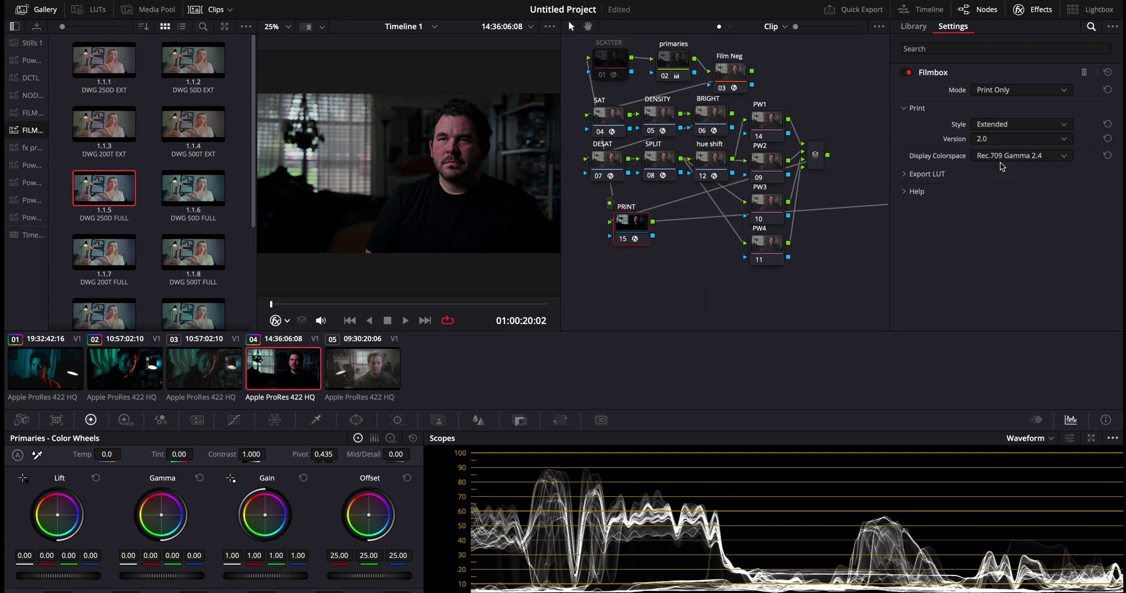
click(50, 12)
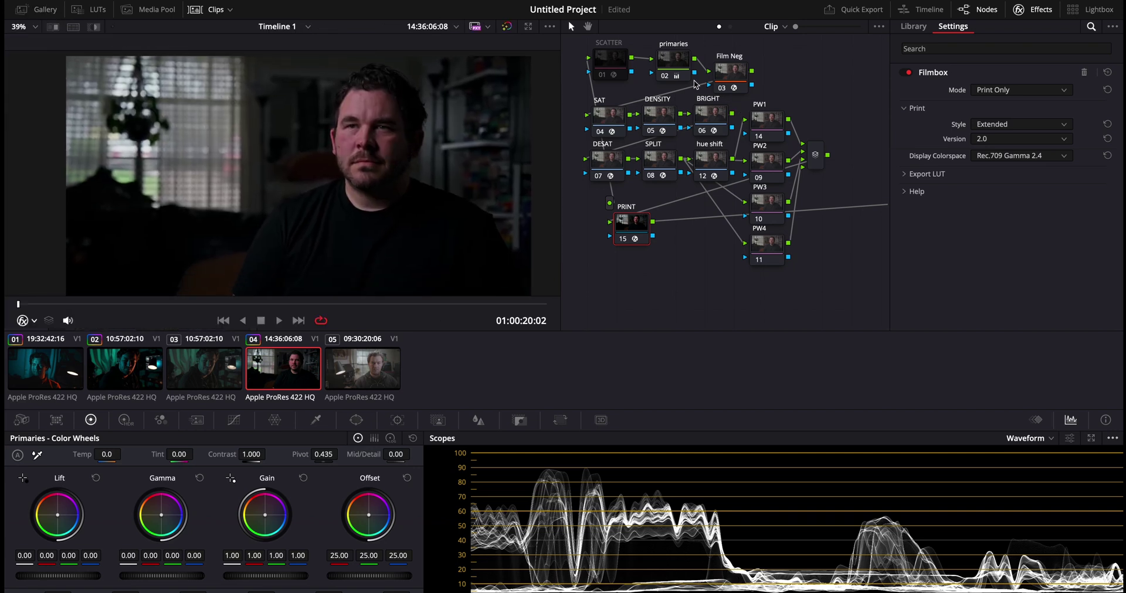
key(ctrl+d)
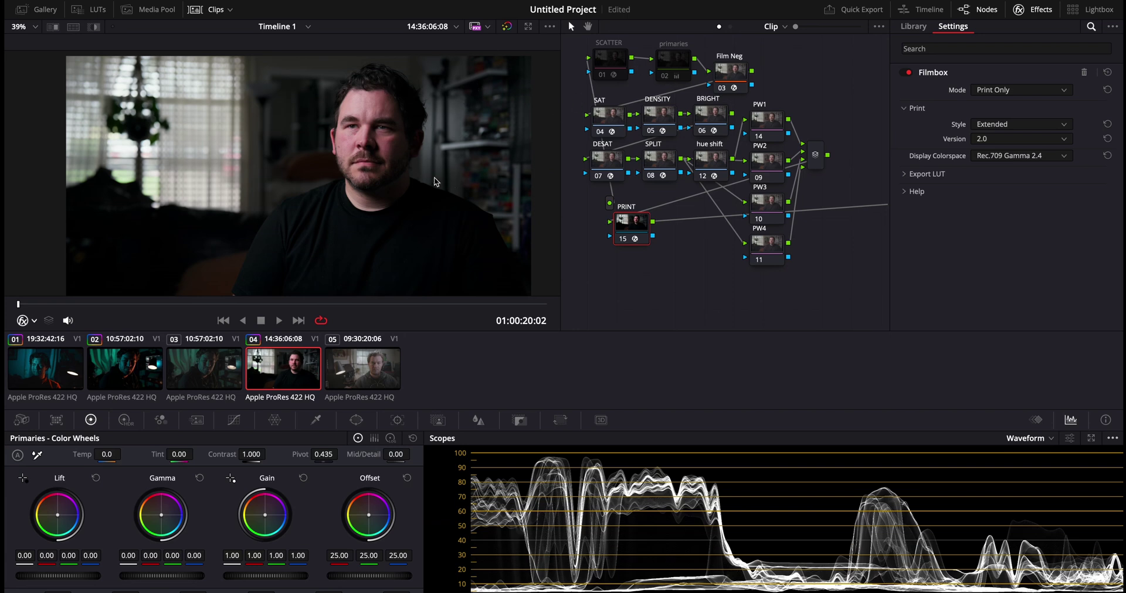
- Try a red density of 1.000 on the DENSITY node, reset it and set the global density to 0.808
click(665, 117)
key(alt+f)
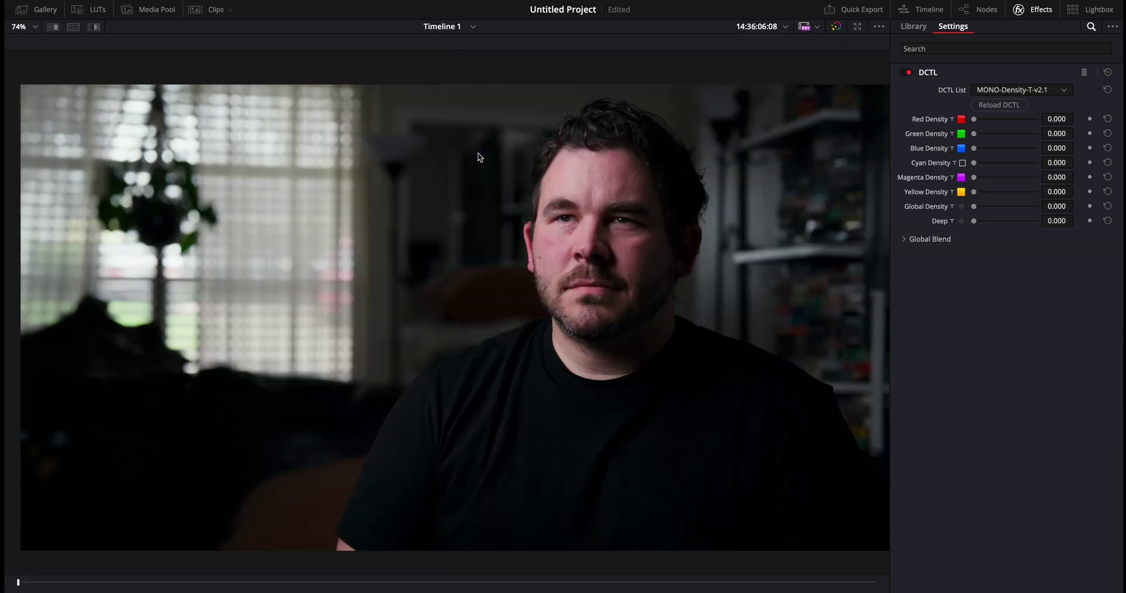
scroll(590, 295, up, 5)
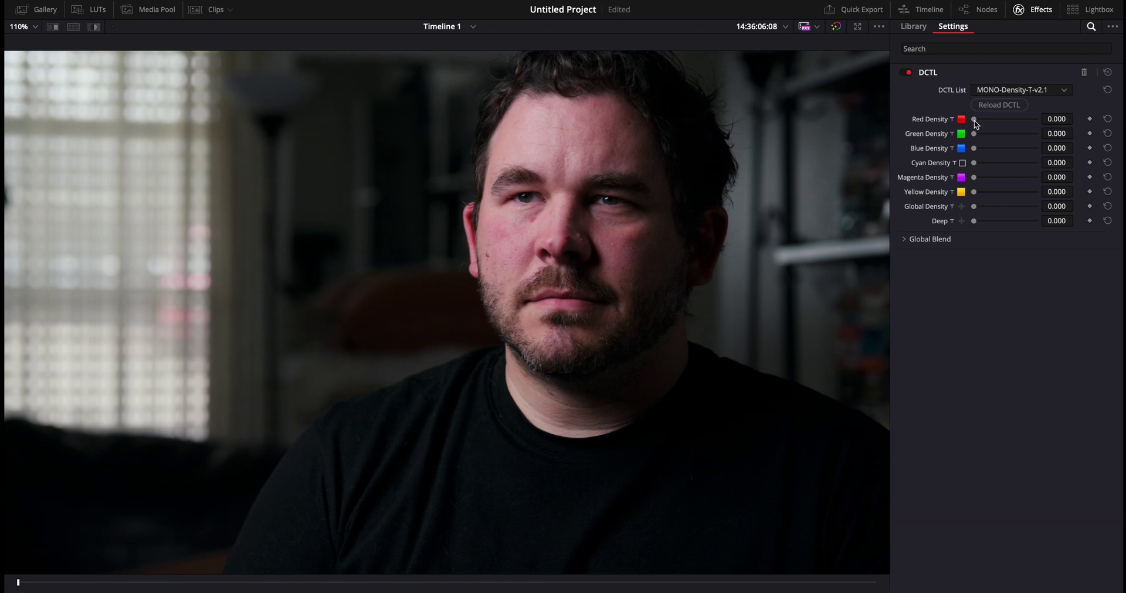
drag(975, 121, 1012, 126)
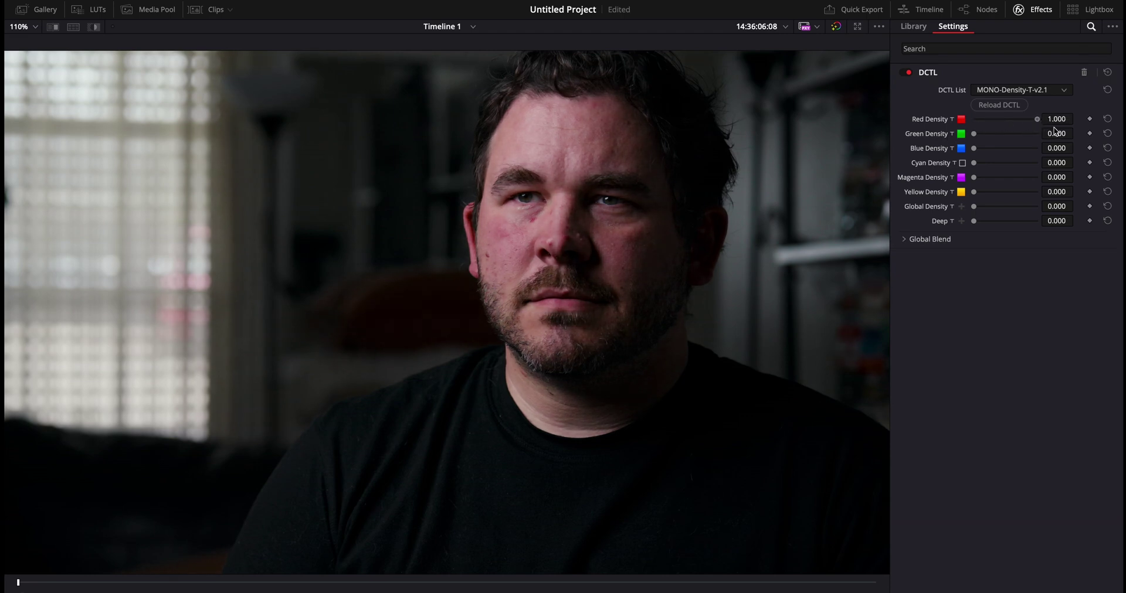
click(1107, 119)
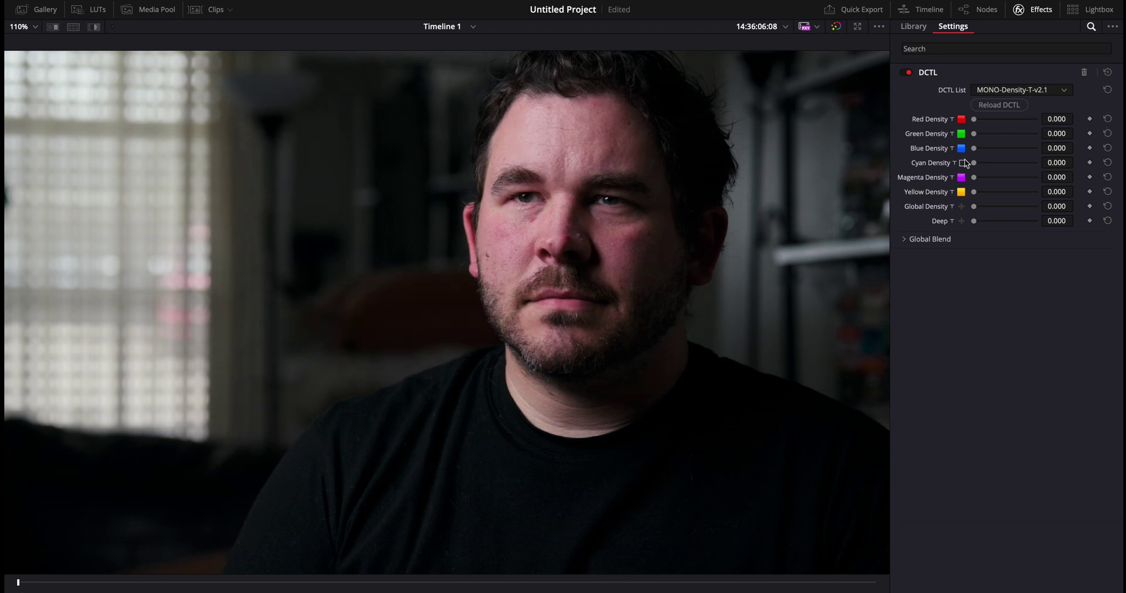
drag(976, 207, 1025, 210)
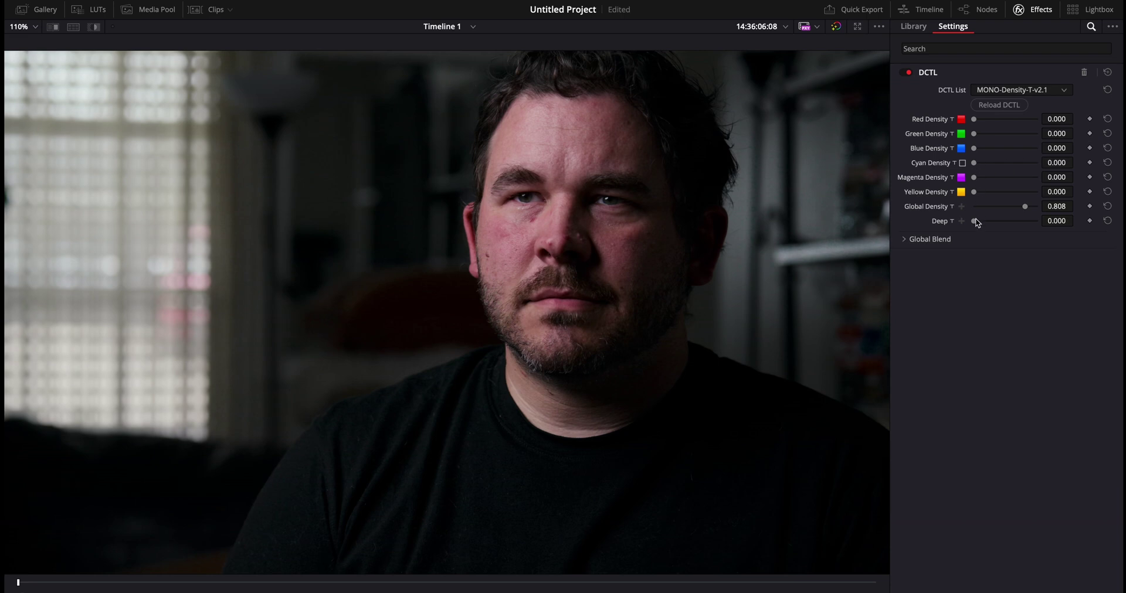
- Try the Deep control on the DENSITY node and open the BRIGHT node's settings
mouse_move(975, 220)
mouse_down()
mouse_move(1030, 228)
mouse_move(959, 220)
mouse_up()
key(alt+f)
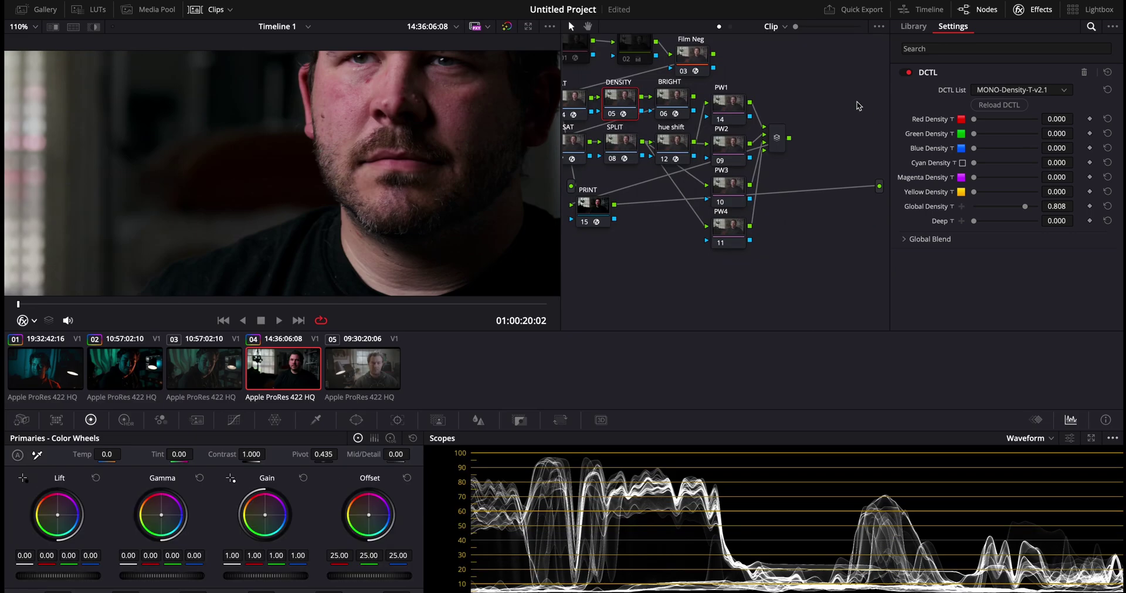
click(714, 109)
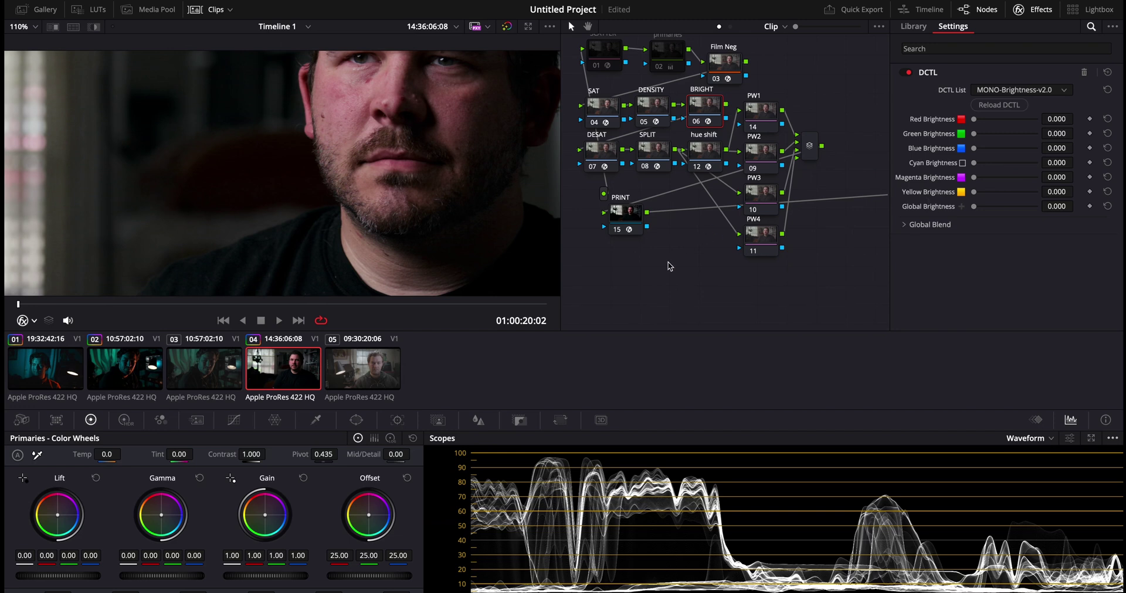
- Try Red, Green and Blue Lo values of 0.300 on the SPLIT node and reset them
scroll(670, 267, up, 2)
click(657, 171)
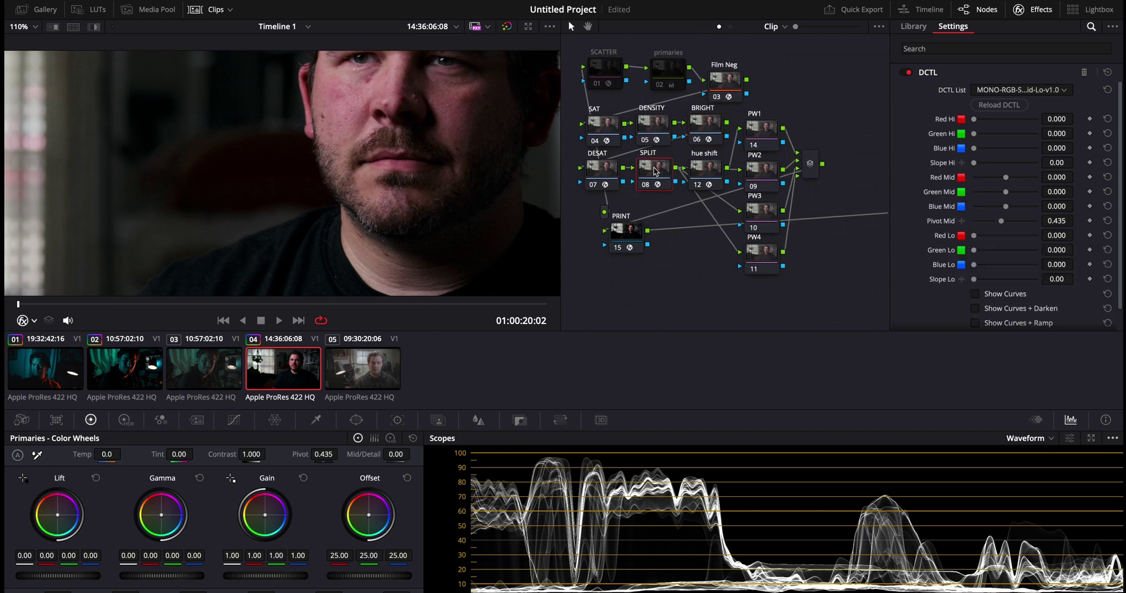
drag(975, 238, 1017, 238)
key(alt+f)
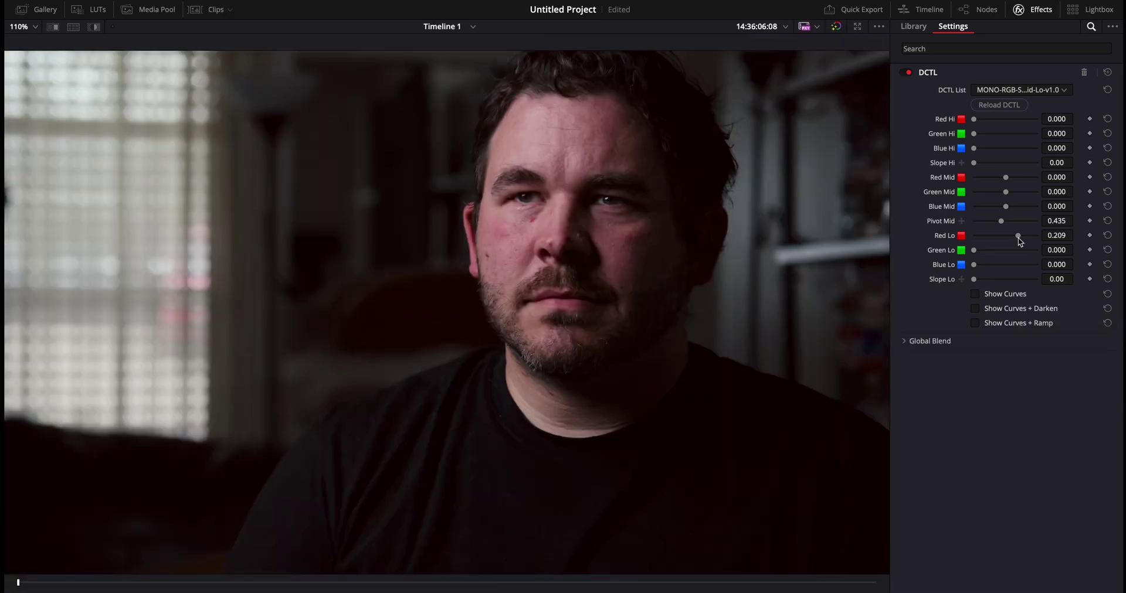
drag(976, 254, 1019, 237)
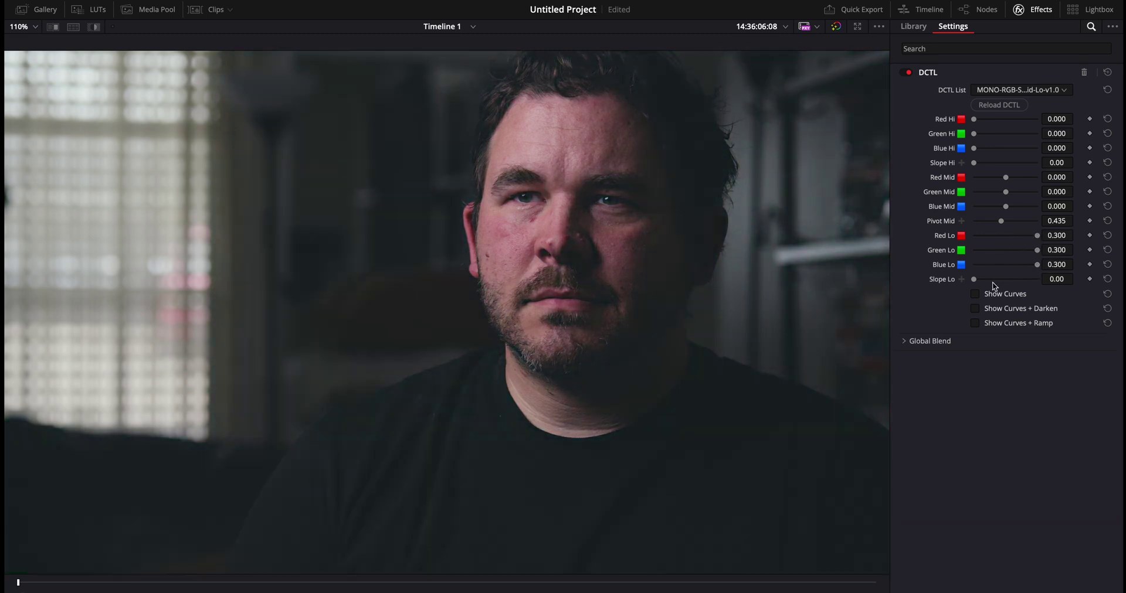
drag(977, 283, 940, 285)
click(1107, 235)
click(1107, 264)
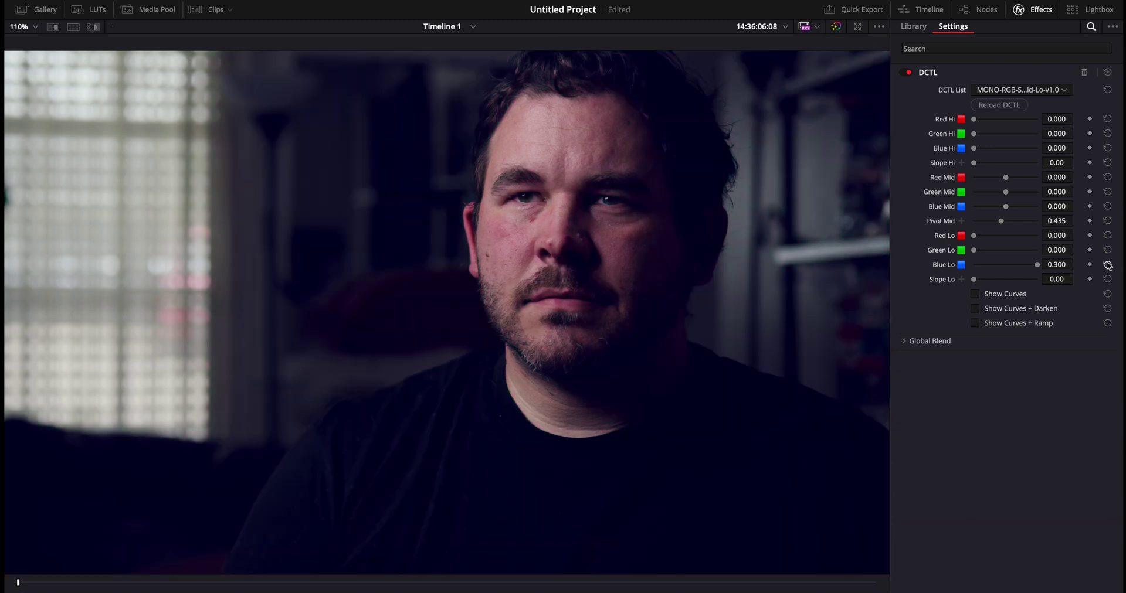
- Try Red, Green and Blue Mid at 0.200 with Lo values of 0.215, 0.165 and 0.113 on the SPLIT node
drag(1006, 183, 1066, 207)
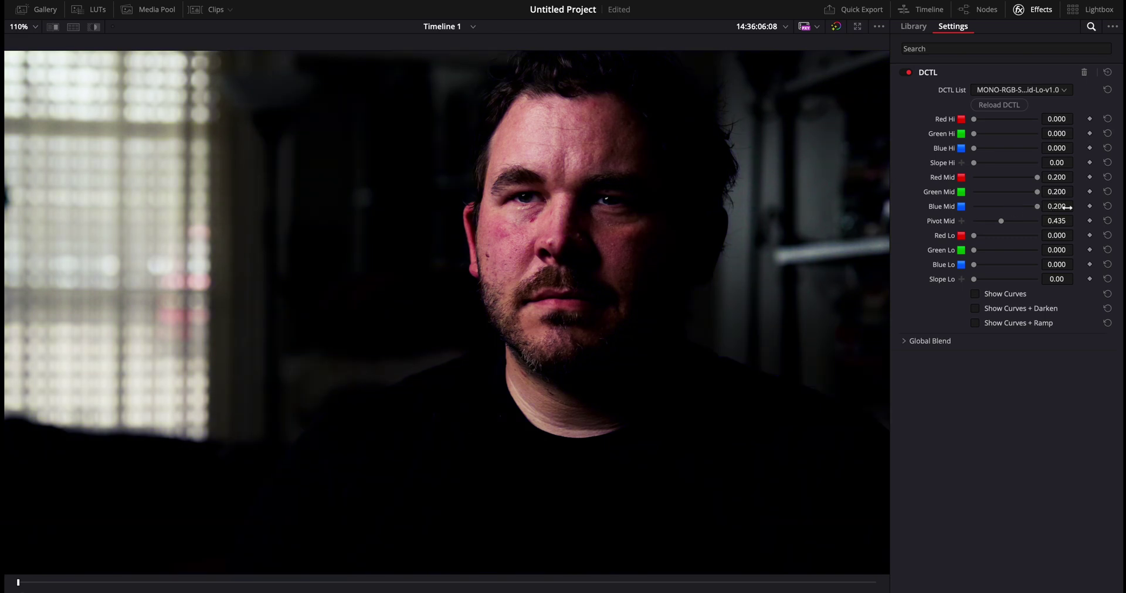
click(1019, 250)
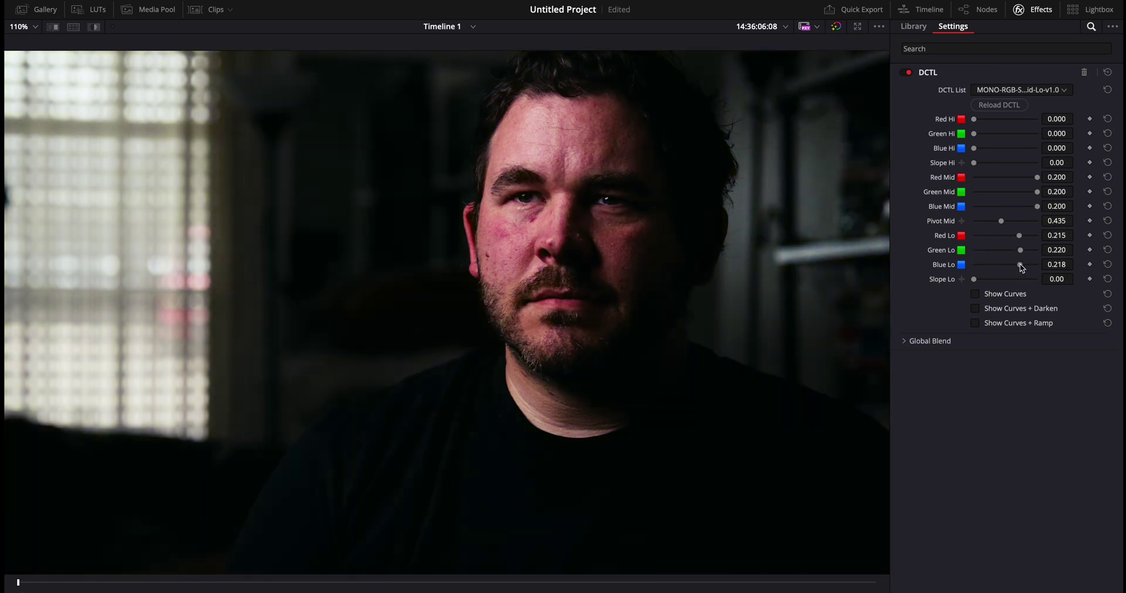
drag(1020, 252, 998, 266)
- Try uneven mid values on the SPLIT node, such as red 0.064 and green 0.134, and raise Blue Hi
drag(1038, 195, 1016, 179)
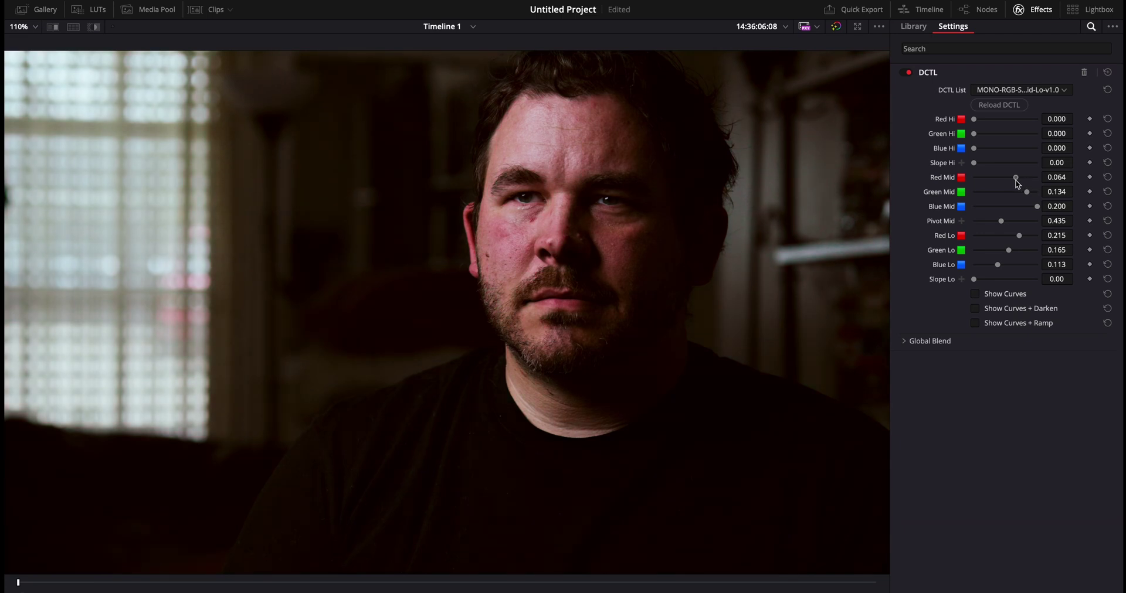
mouse_move(1038, 192)
mouse_down()
mouse_move(1038, 207)
mouse_move(1026, 207)
mouse_up()
mouse_move(1021, 184)
mouse_down()
mouse_move(1037, 194)
mouse_move(1026, 196)
mouse_up()
drag(973, 148, 1035, 152)
- Reset the SPLIT node's DCTL and reload MONO-RGB-Split-Hi-Mid-Lo-v1.0 with its default values
click(1108, 92)
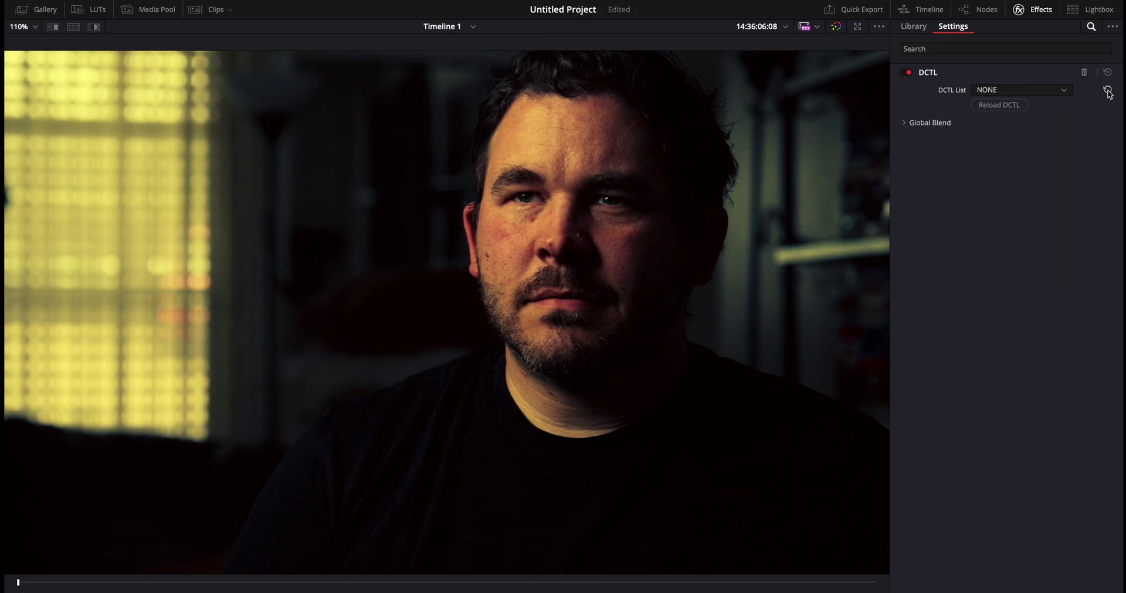
click(1026, 92)
scroll(1022, 198, down, 5)
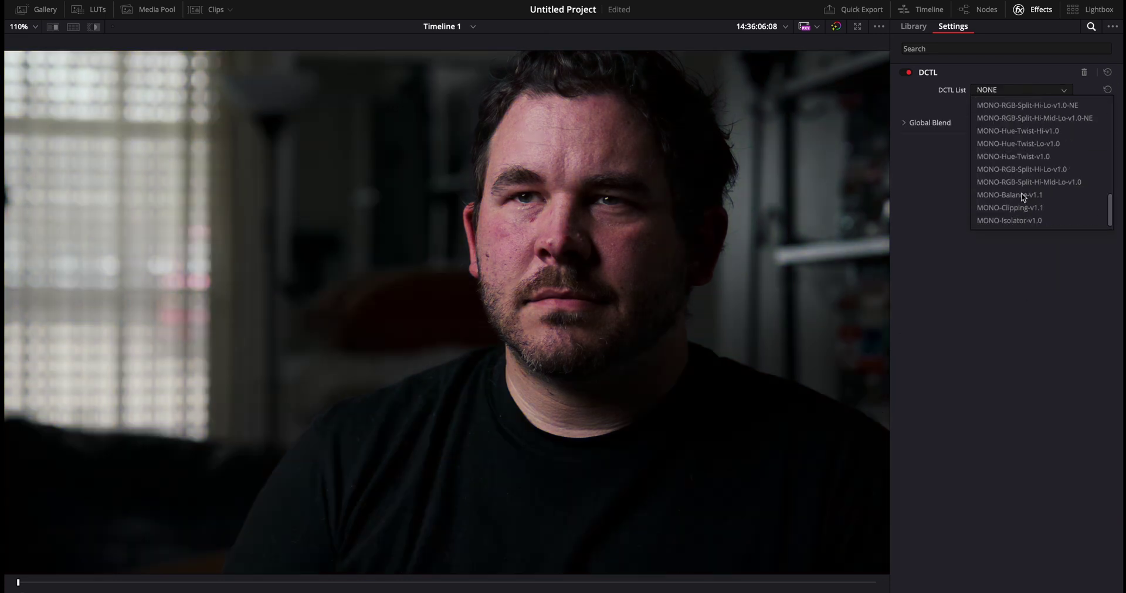
click(1018, 184)
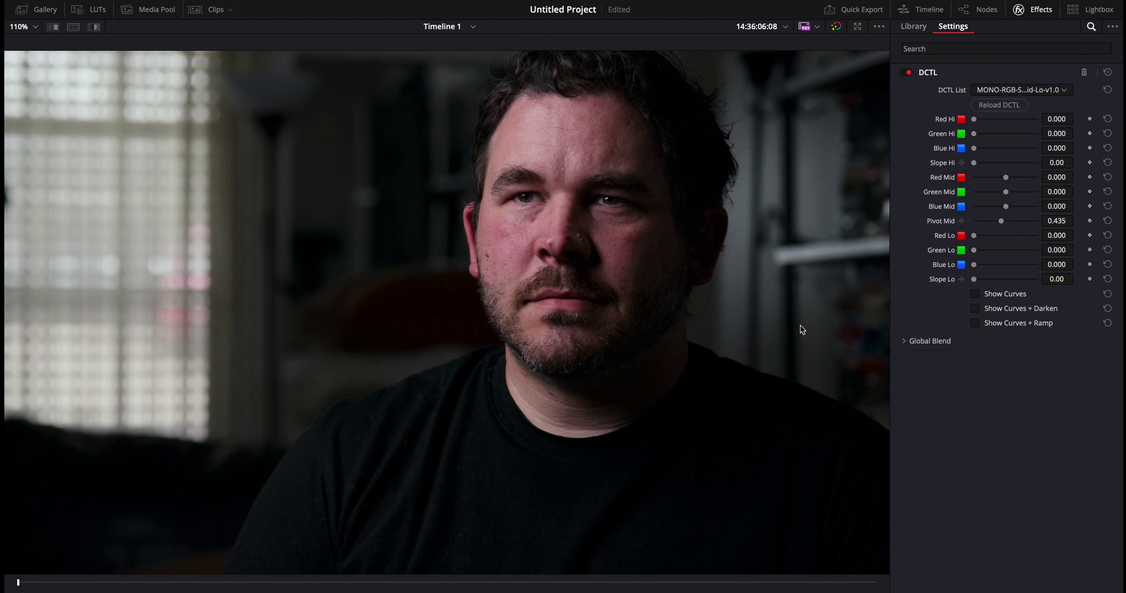
key(alt+f)
- Shift the PRINT node slightly, then try a Red to Yellow value of 0.422 on the hue shift node and reset it
drag(590, 211, 599, 227)
scroll(664, 173, left, 2)
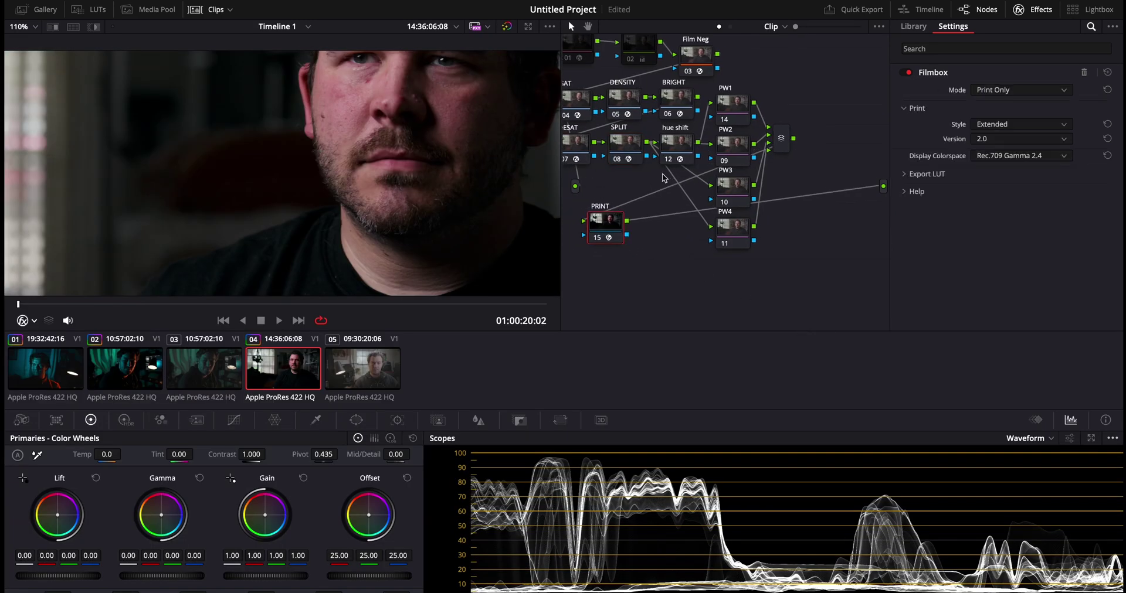
click(674, 151)
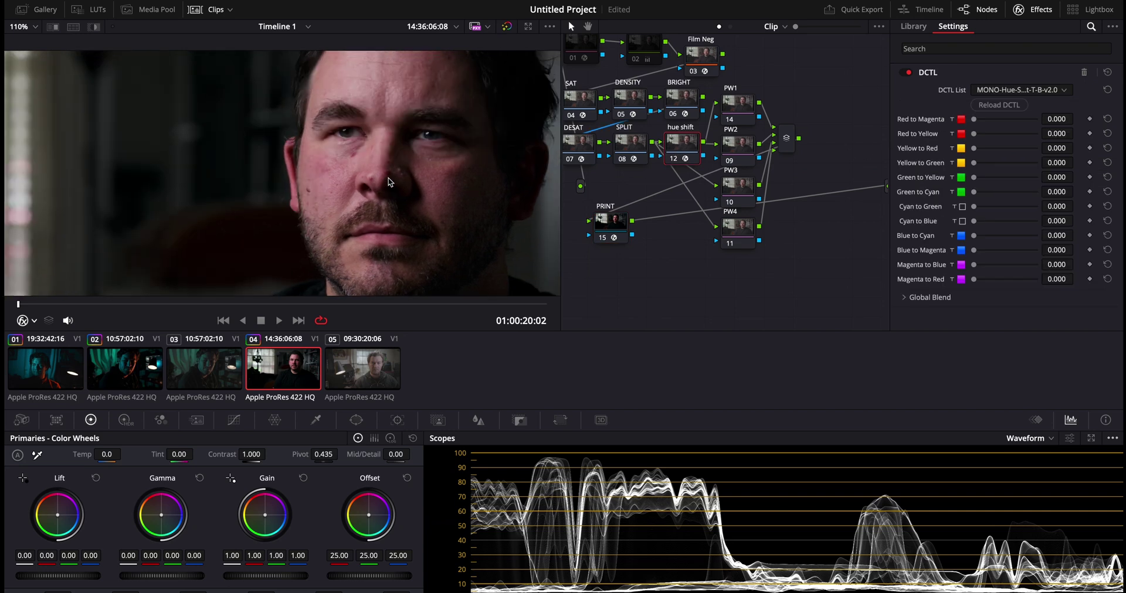
click(999, 105)
drag(974, 134, 995, 137)
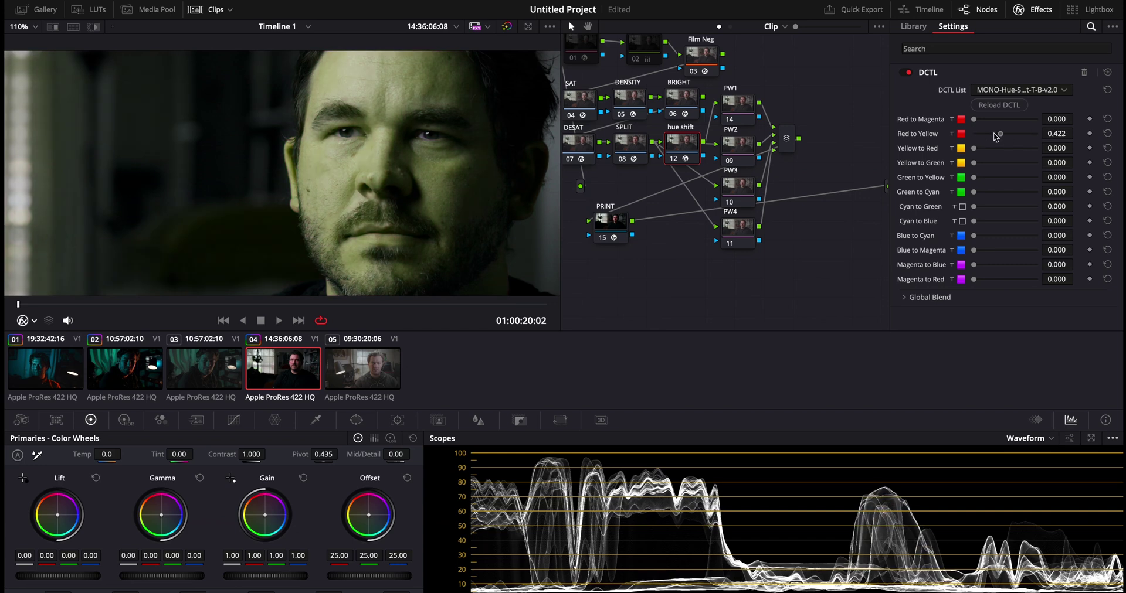
double_click(996, 136)
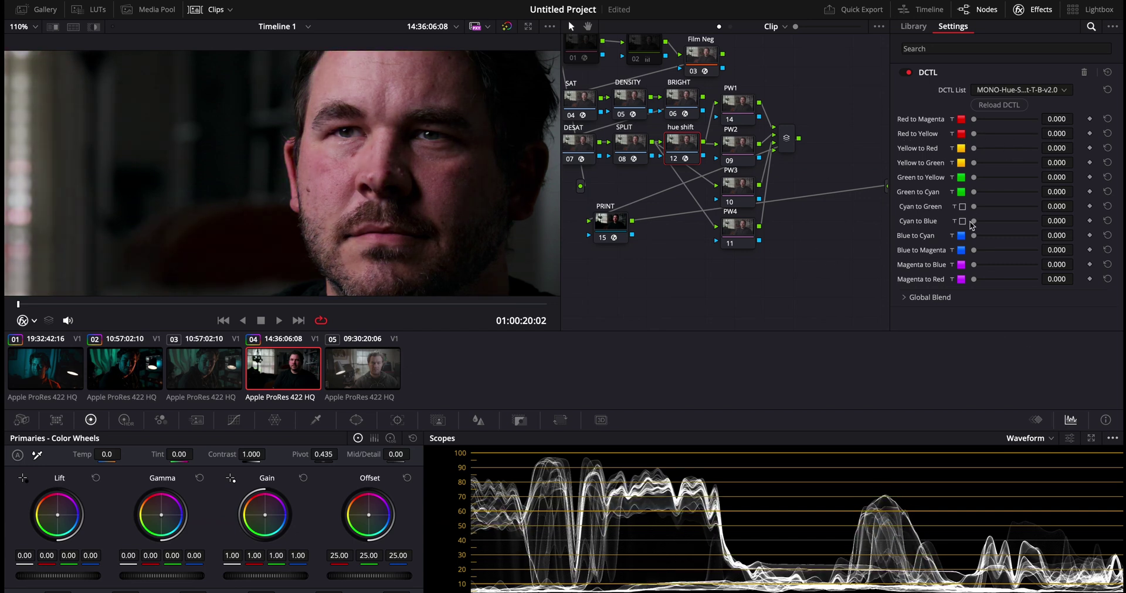
- Try raising the global saturation on the SAT node, undo it and open the DESAT node's settings
scroll(628, 173, left, 5)
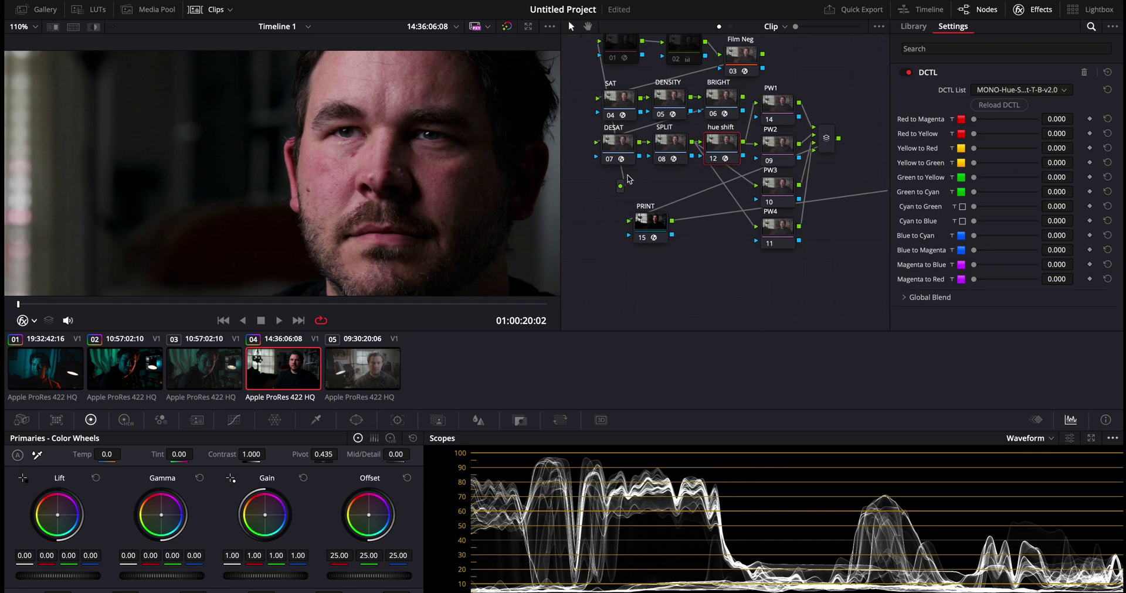
click(620, 107)
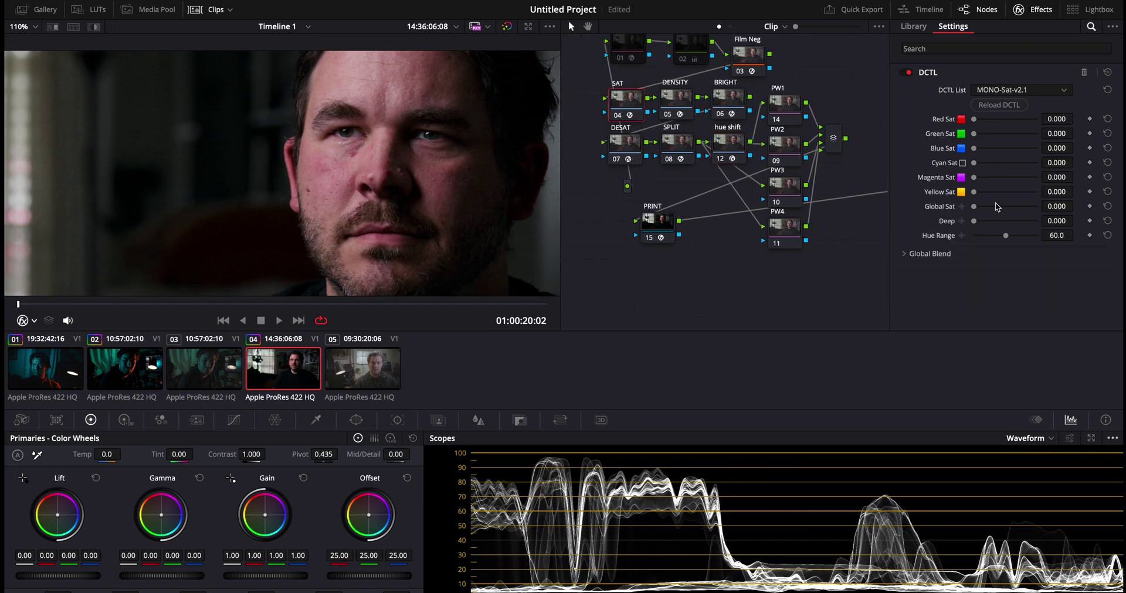
drag(974, 208, 1016, 218)
key(ctrl+z)
click(639, 142)
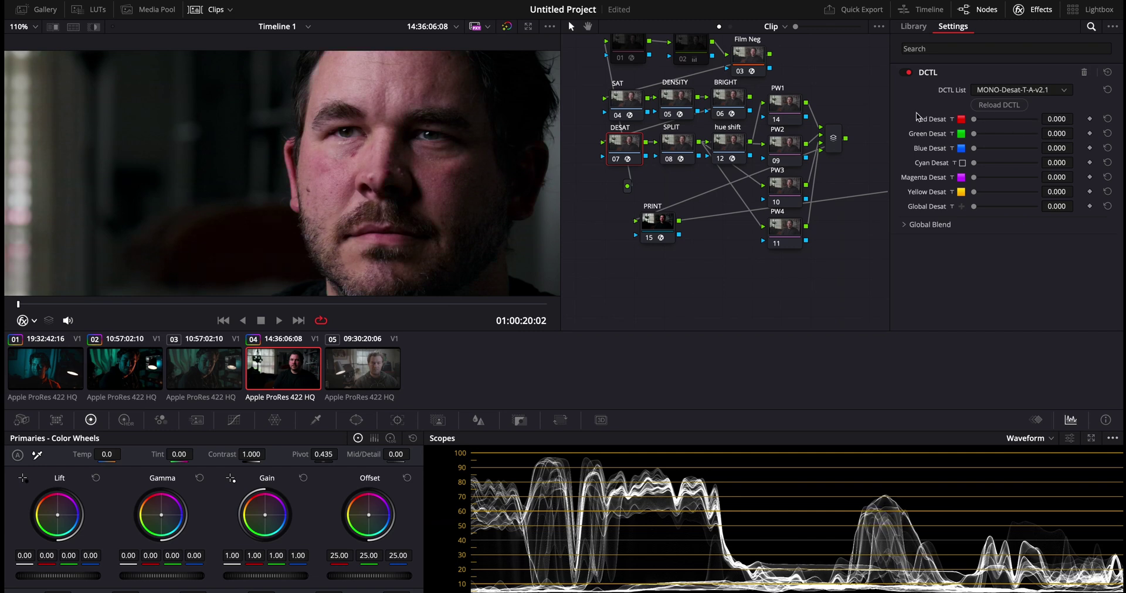
- Reposition the PRINT node and add a serial node after it
mouse_move(655, 230)
mouse_down()
mouse_move(603, 234)
mouse_move(642, 233)
mouse_up()
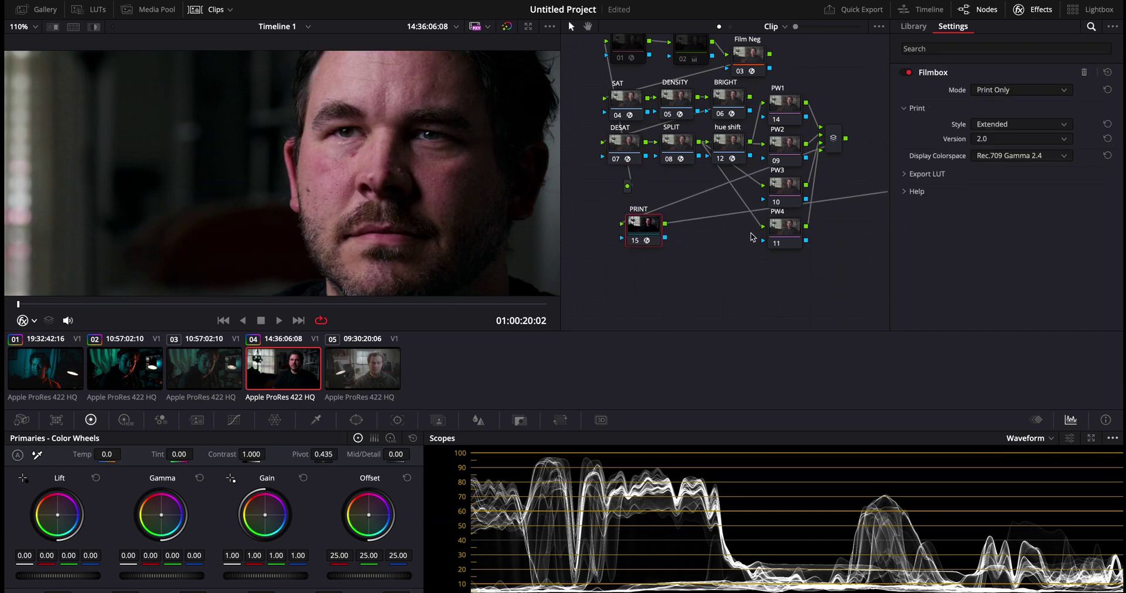
scroll(753, 237, up, 2)
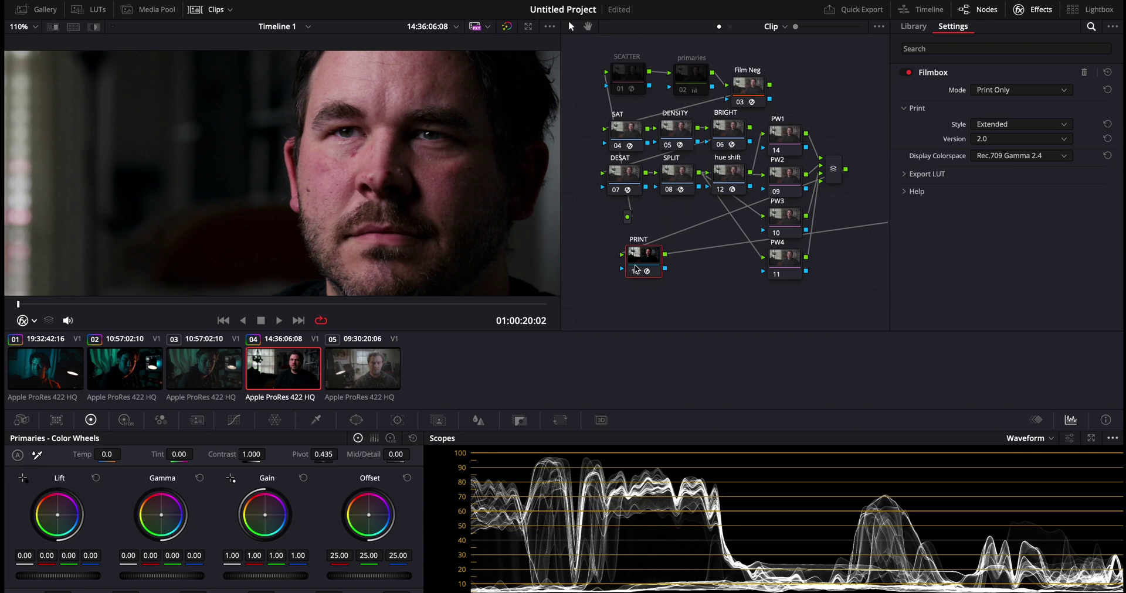
key(alt+s)
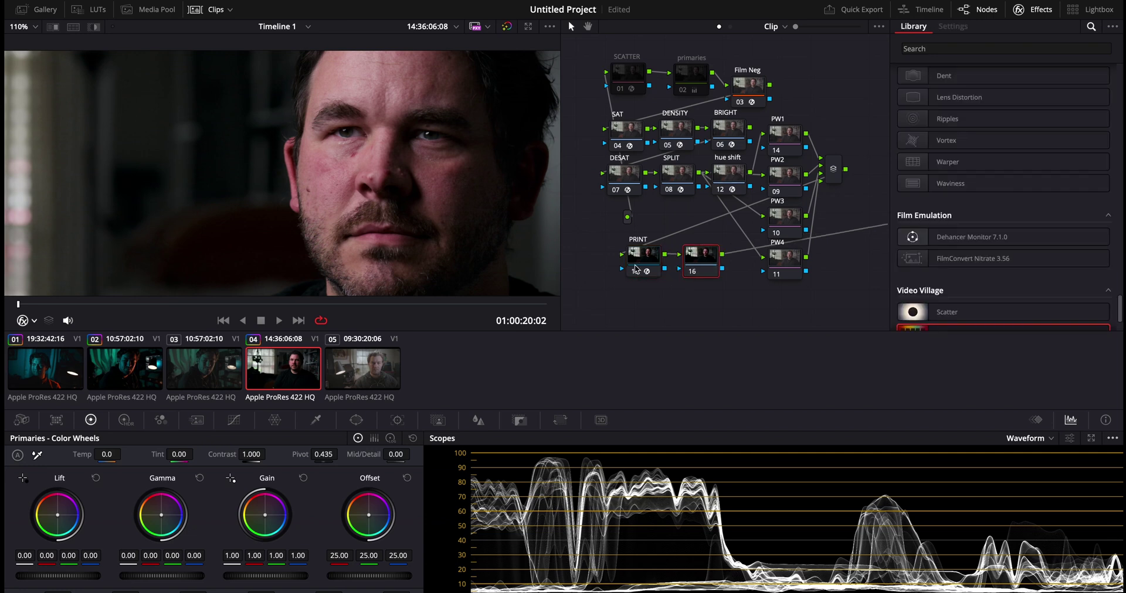
- Apply the DCTL effect to the new node with MONO-Balance-v1.1 and the Skin Tone Indicator enabled, and place the node beside PRINT
click(1018, 49)
text(dctl)
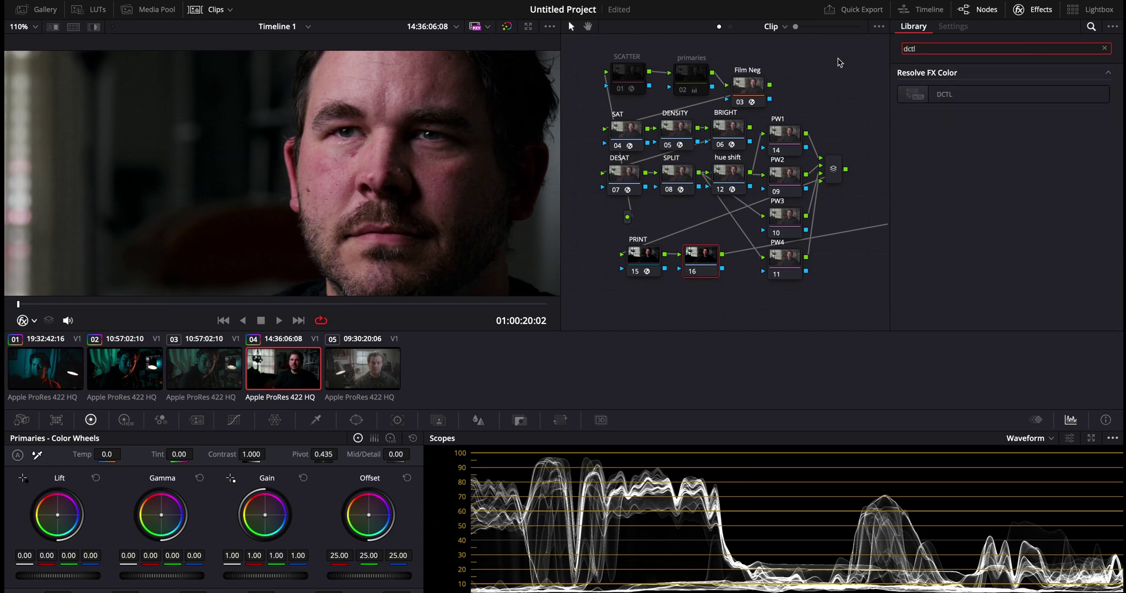
drag(962, 97, 725, 284)
click(1016, 89)
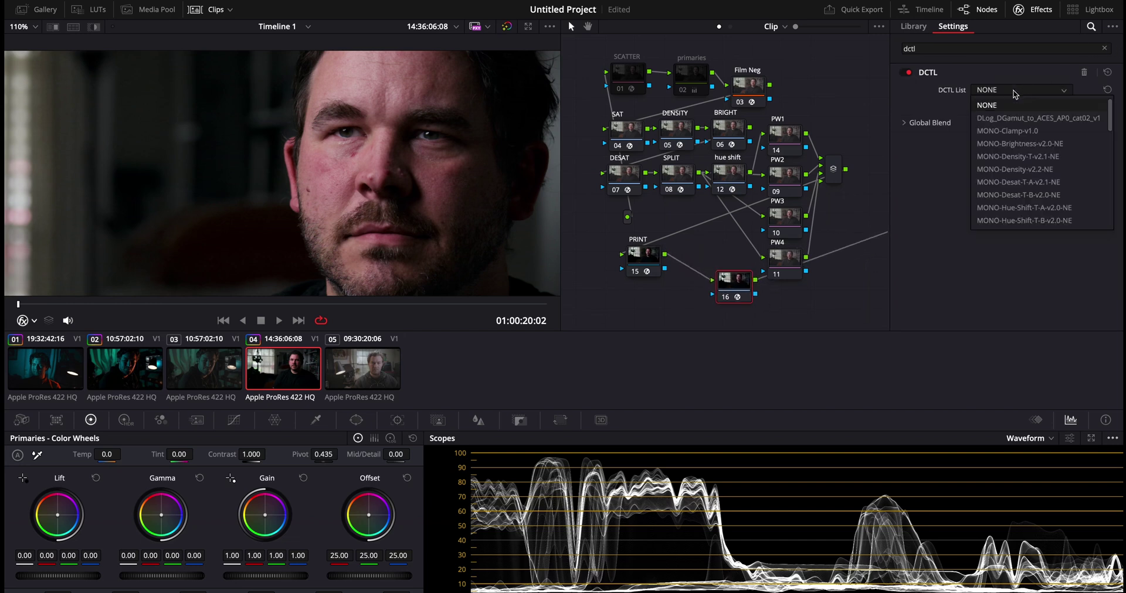
scroll(1003, 165, down, 3)
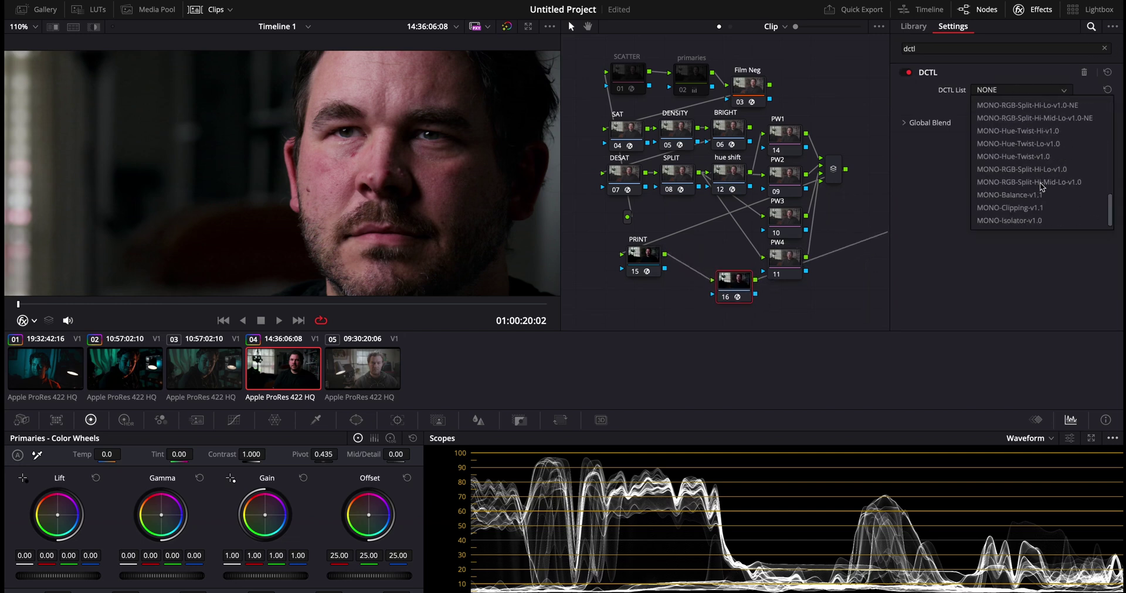
click(1007, 200)
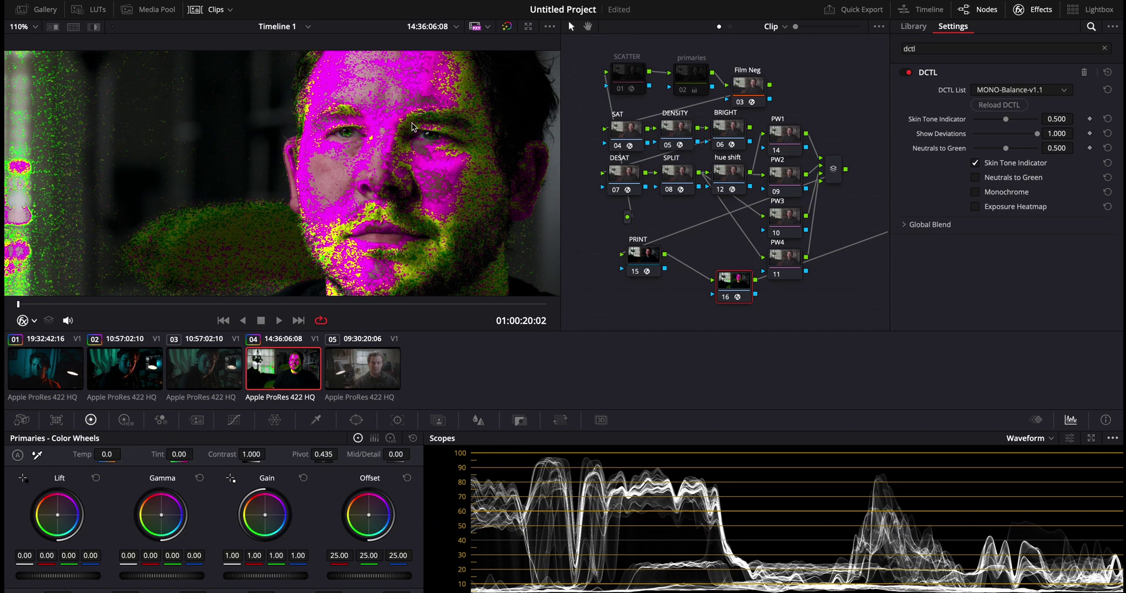
scroll(379, 147, down, 3)
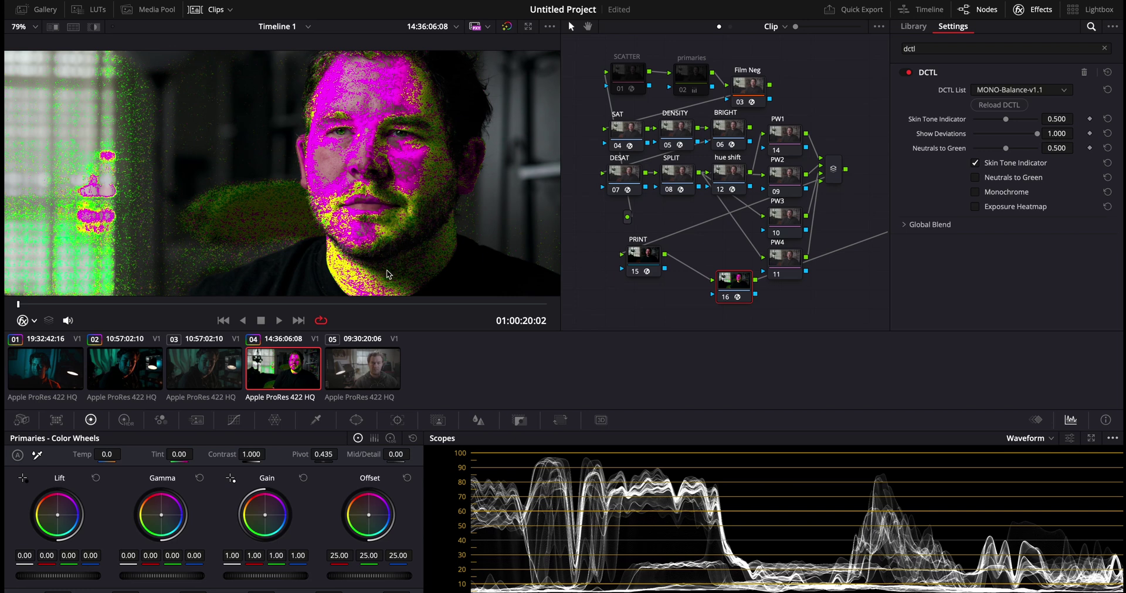
drag(729, 293, 721, 281)
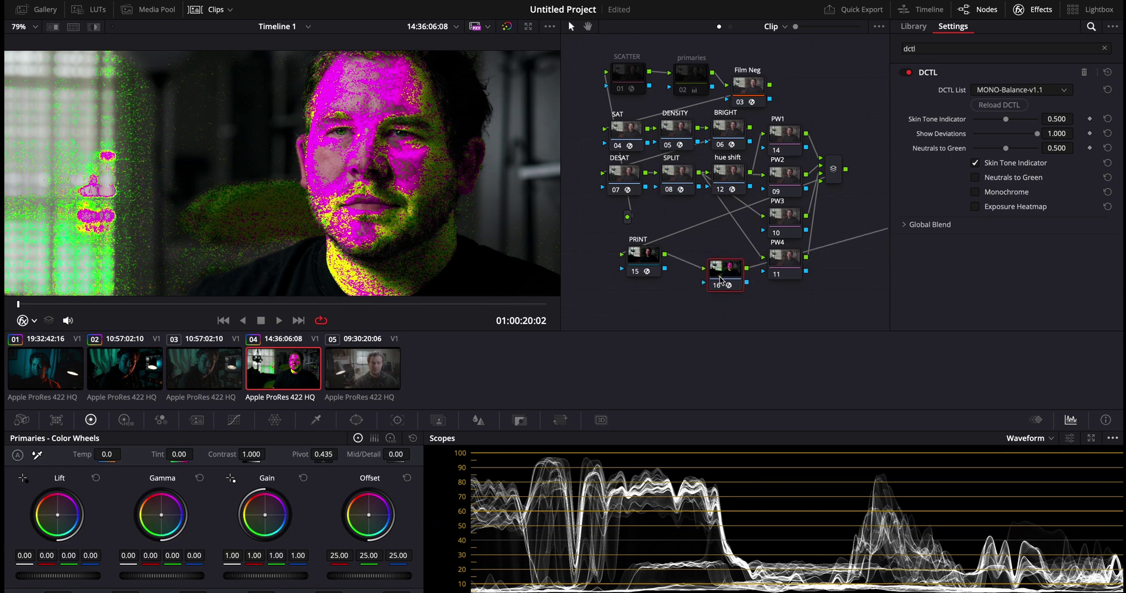
- Enable the camera settings on the Film Neg node and set the temperature to 109 and the tint to 0.119
click(744, 92)
click(919, 122)
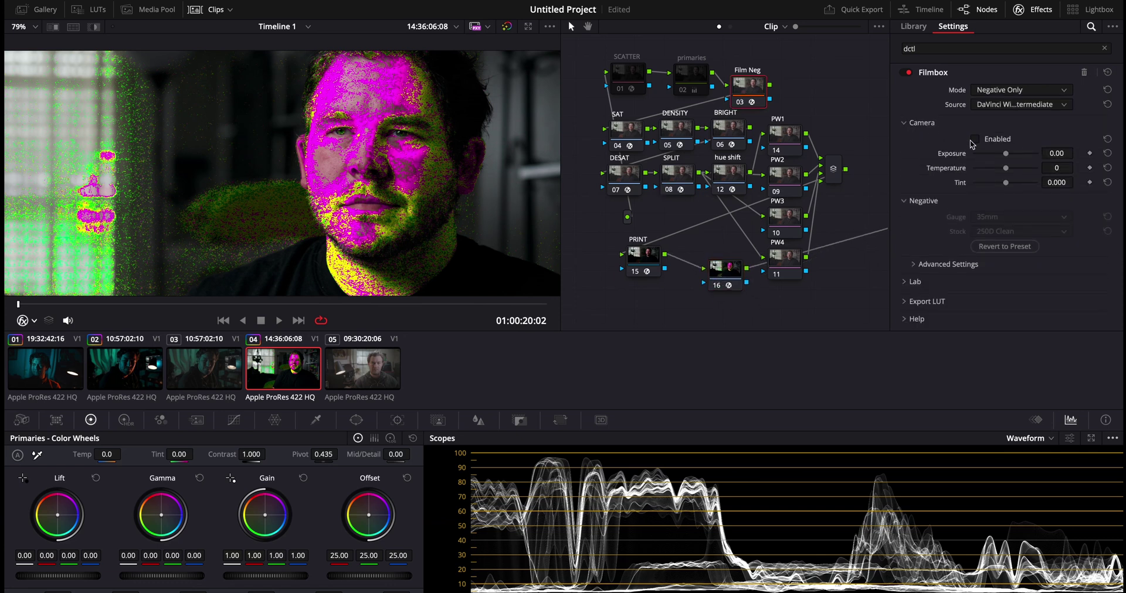
click(1010, 183)
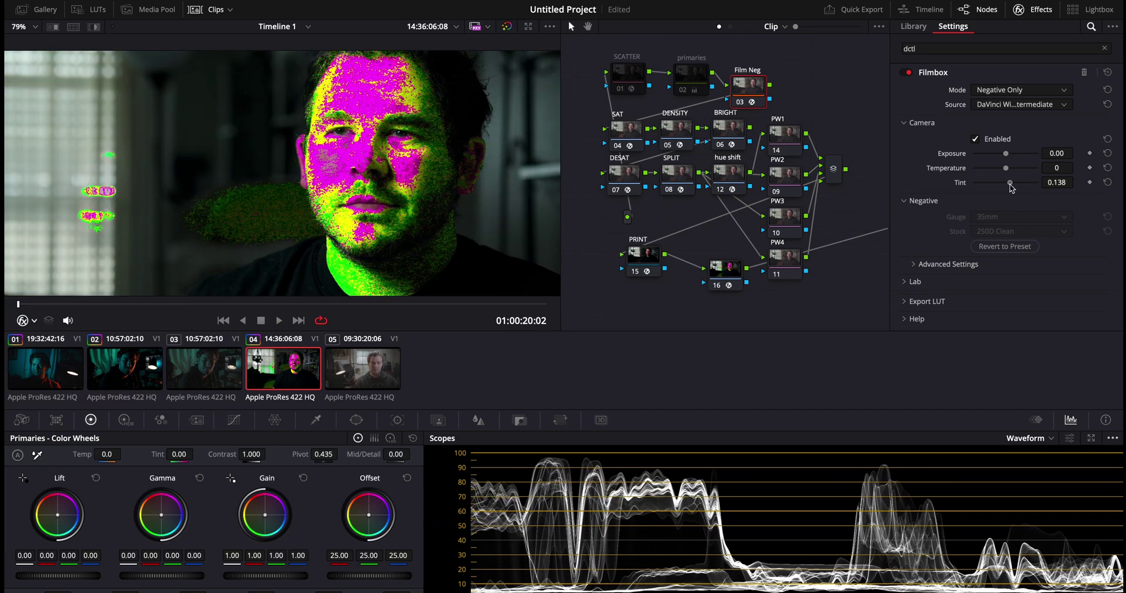
drag(1011, 187, 1009, 173)
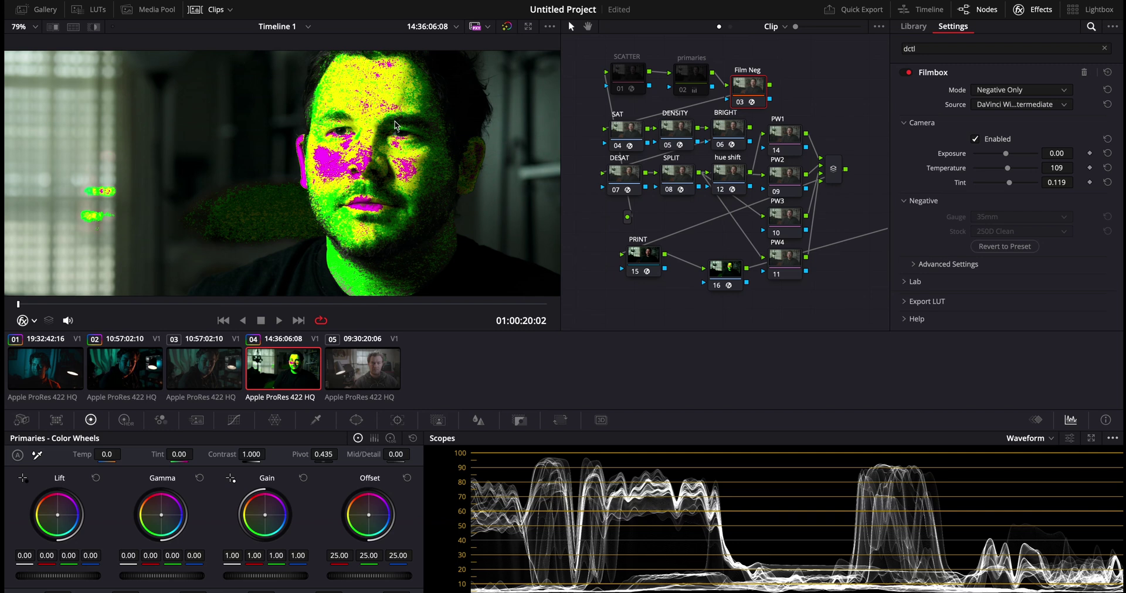
- Spread the PRINT and balance DCTL nodes apart and insert a new serial node between them
drag(648, 258, 622, 259)
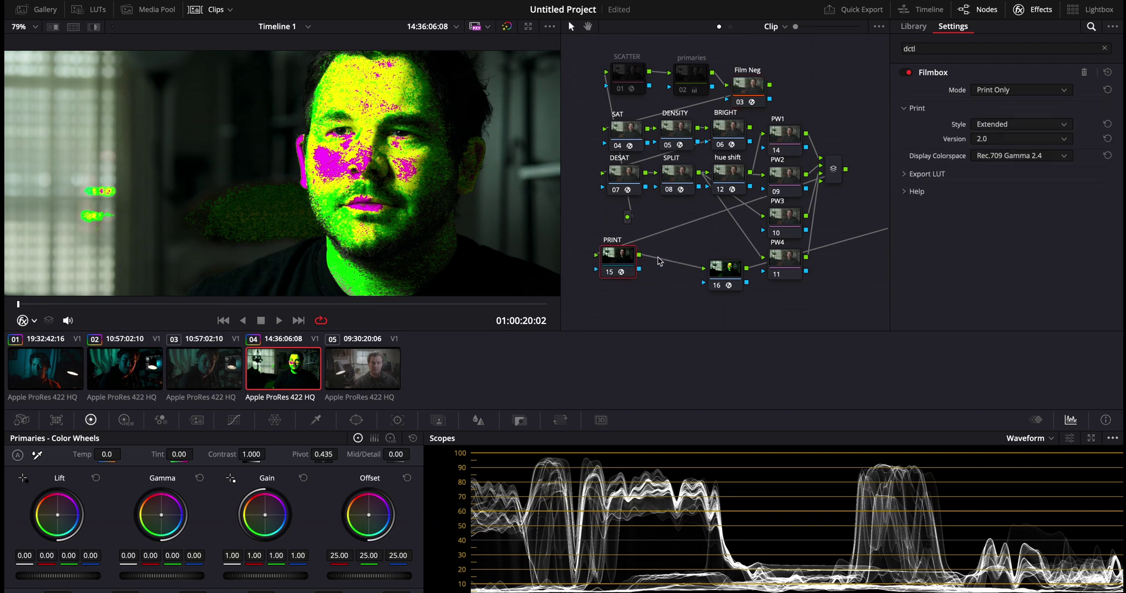
drag(735, 277, 756, 295)
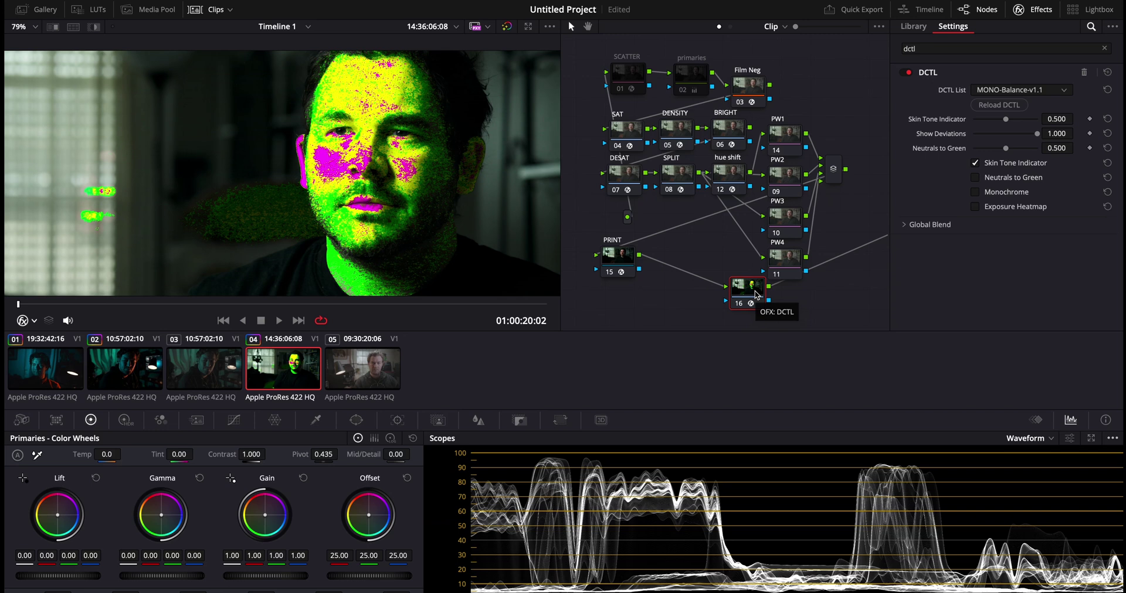
key(shift+s)
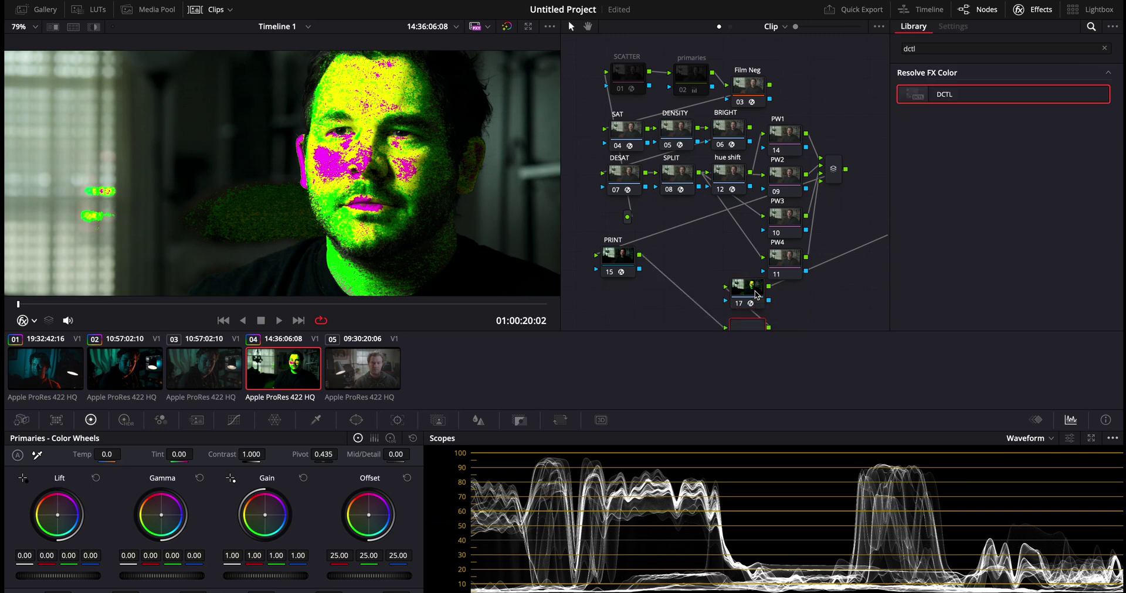
drag(751, 327, 682, 273)
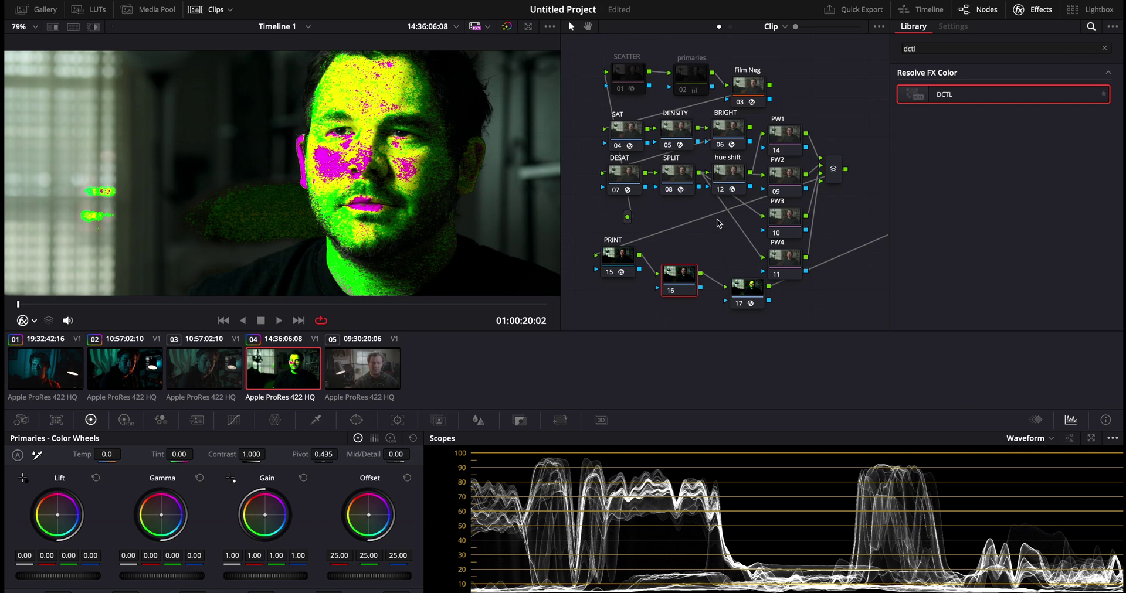
- Disable the balance DCTL node, turn on the highlight view, and sample the forehead skin with the HSL qualifier on node 16
click(739, 304)
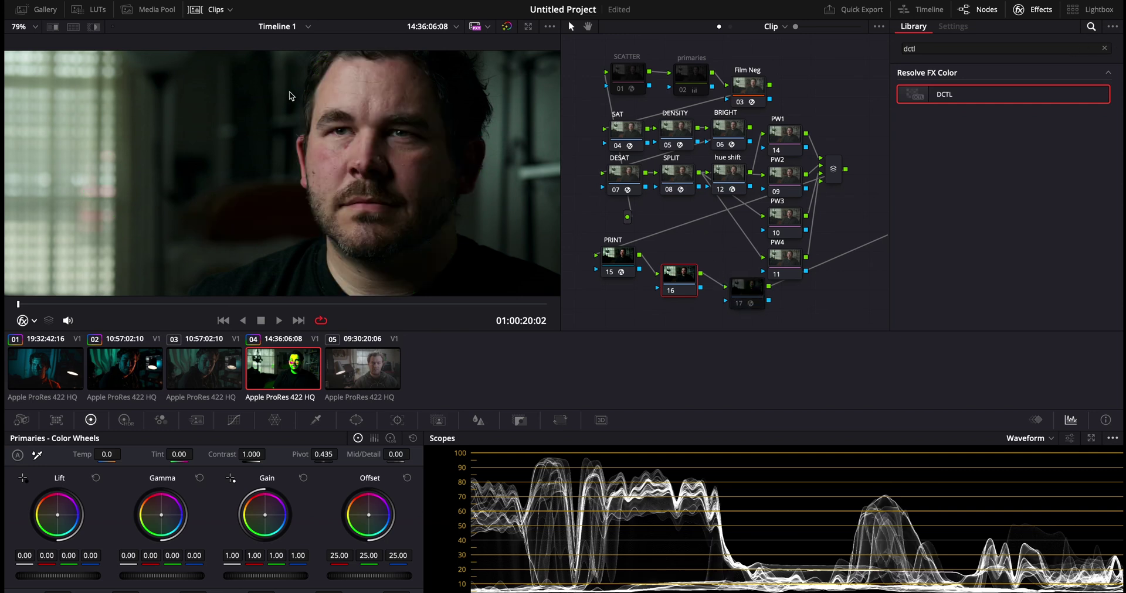
click(95, 30)
click(317, 420)
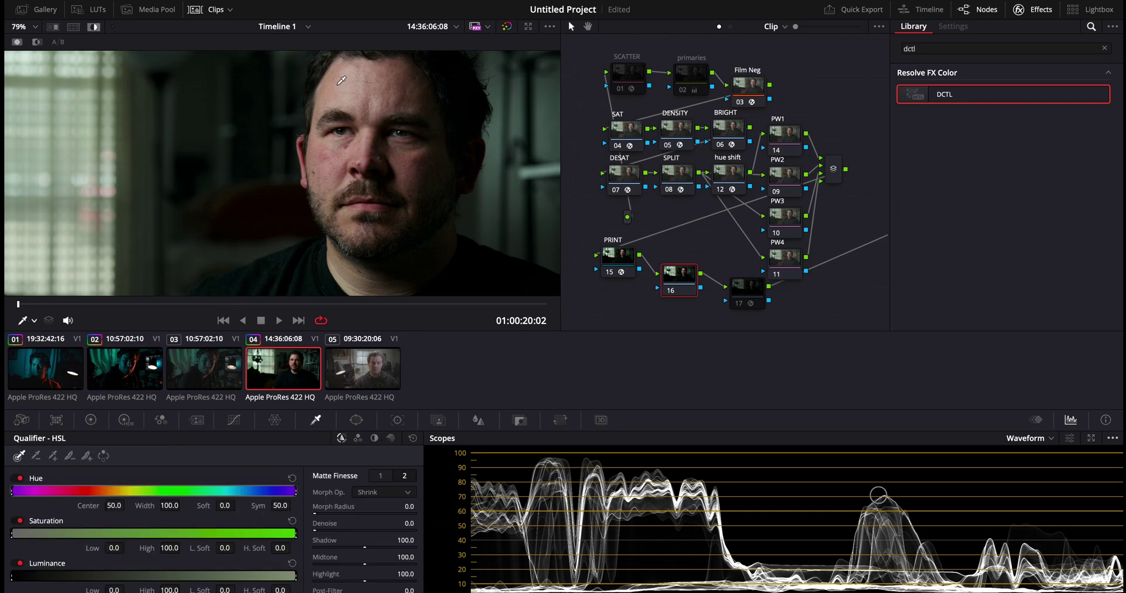
click(395, 87)
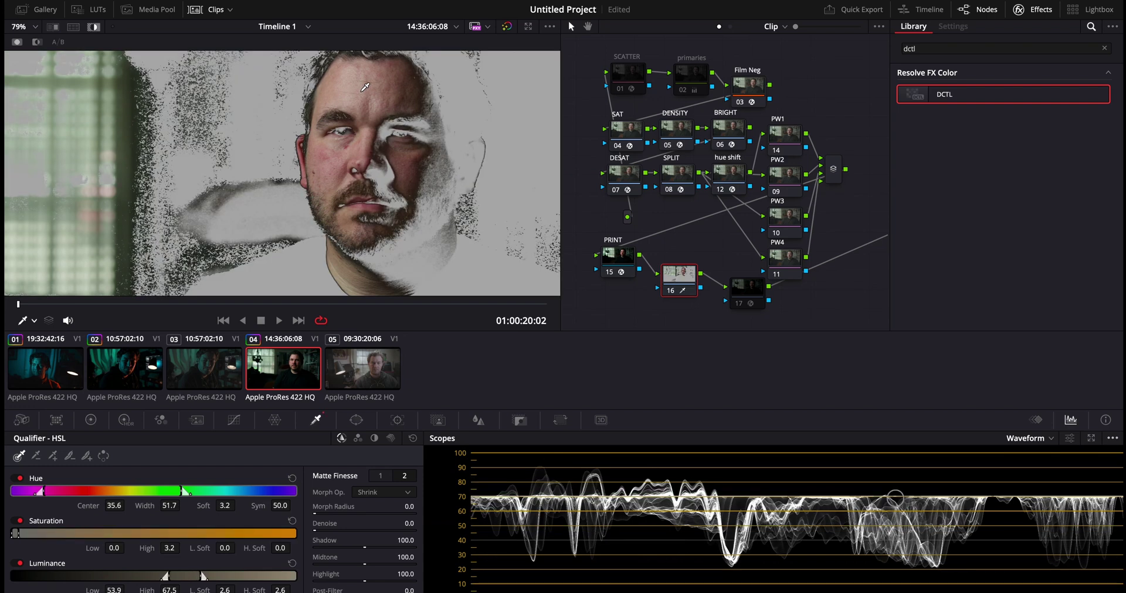
scroll(364, 86, down, 3)
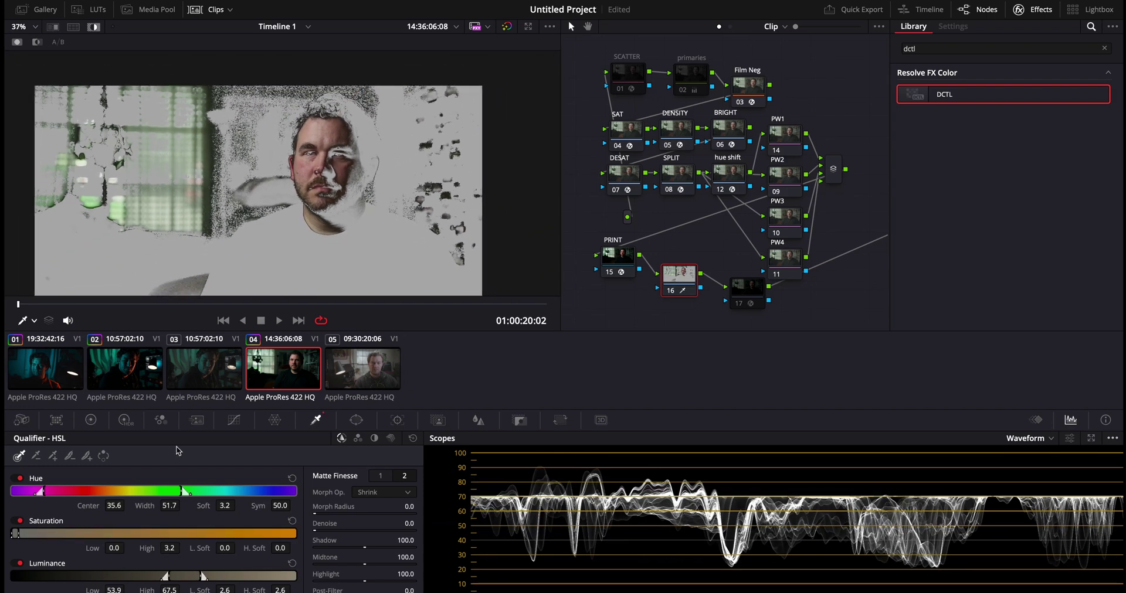
- Refine the skin key with hue width 12.4, low saturation 0.4, low luminance softness 4.6 and denoise 6.3, and show the first Matte Finesse page
drag(182, 490, 125, 489)
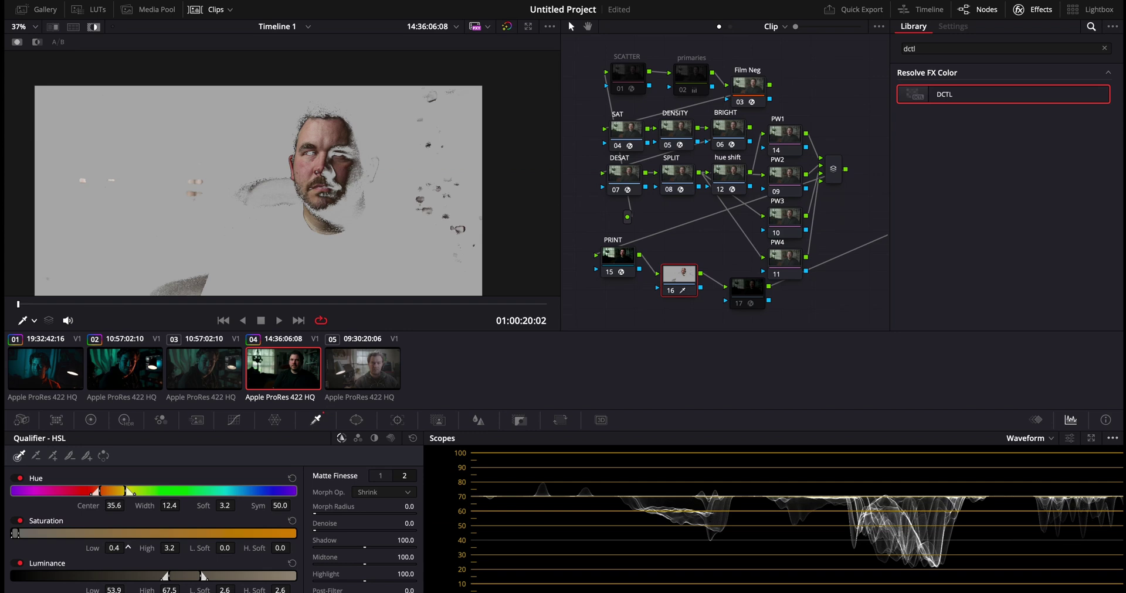
drag(127, 548, 128, 546)
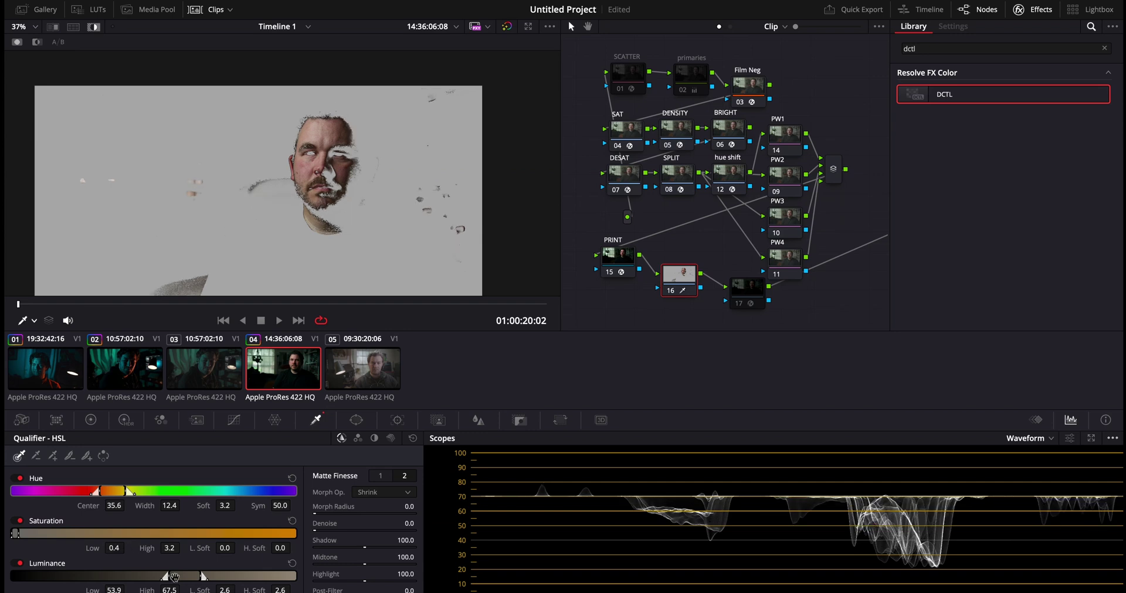
drag(163, 577, 162, 578)
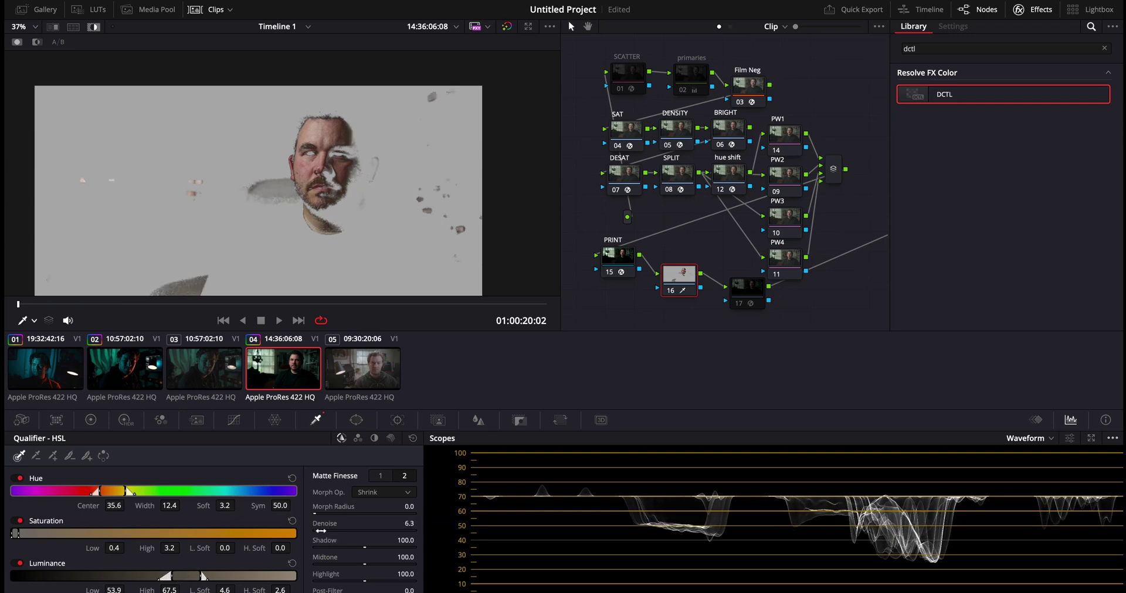
click(381, 475)
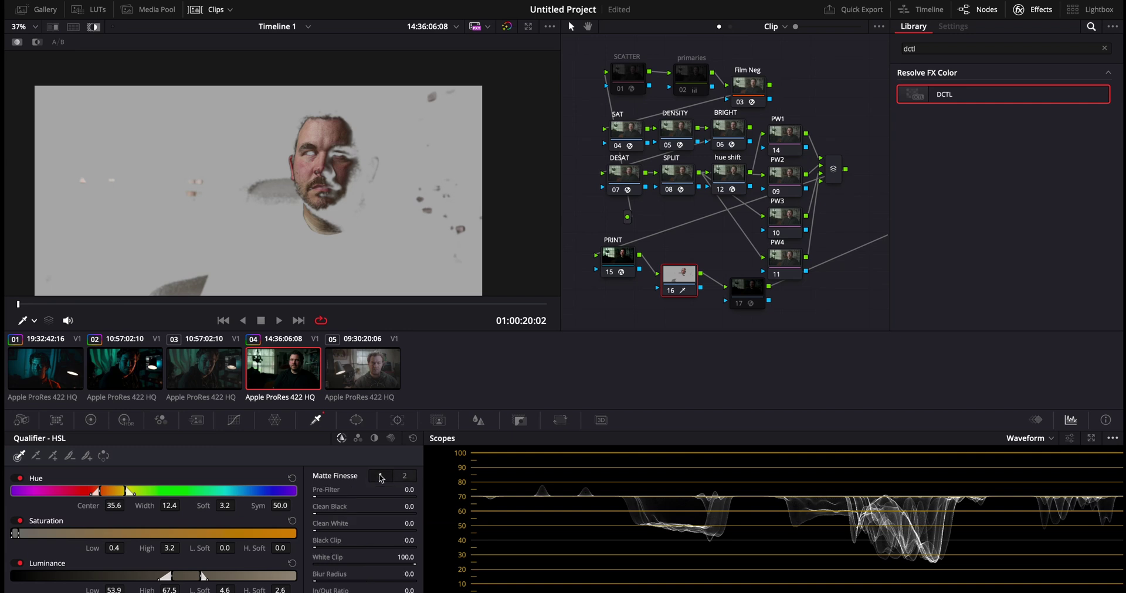
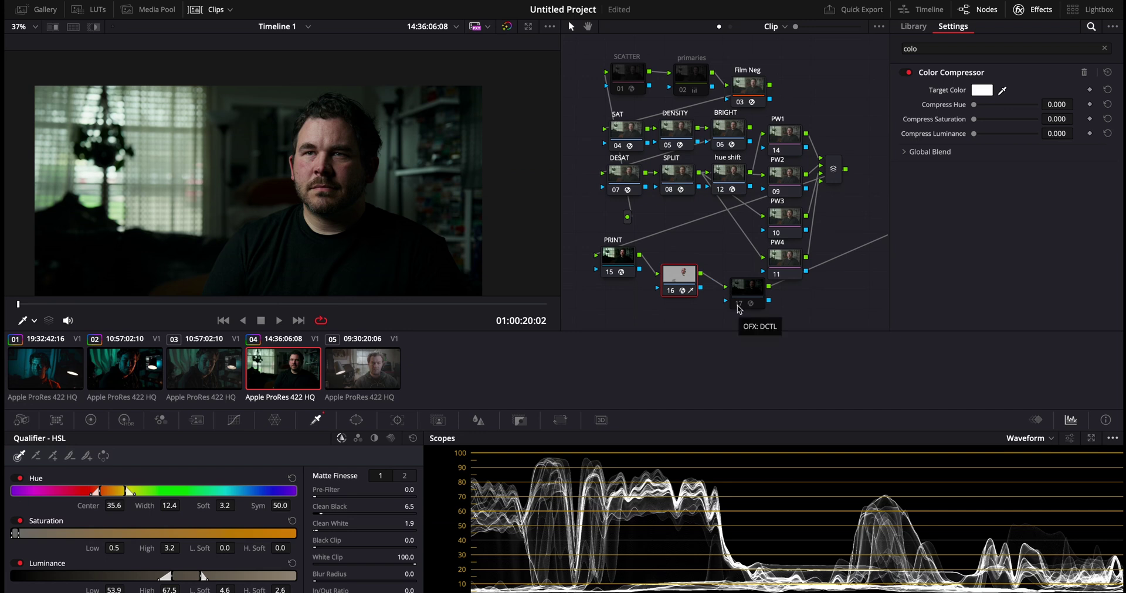
- With the balance DCTL node re-enabled, sample the forehead as the Color Compressor's target color and set Compress Hue to 0.587
click(738, 306)
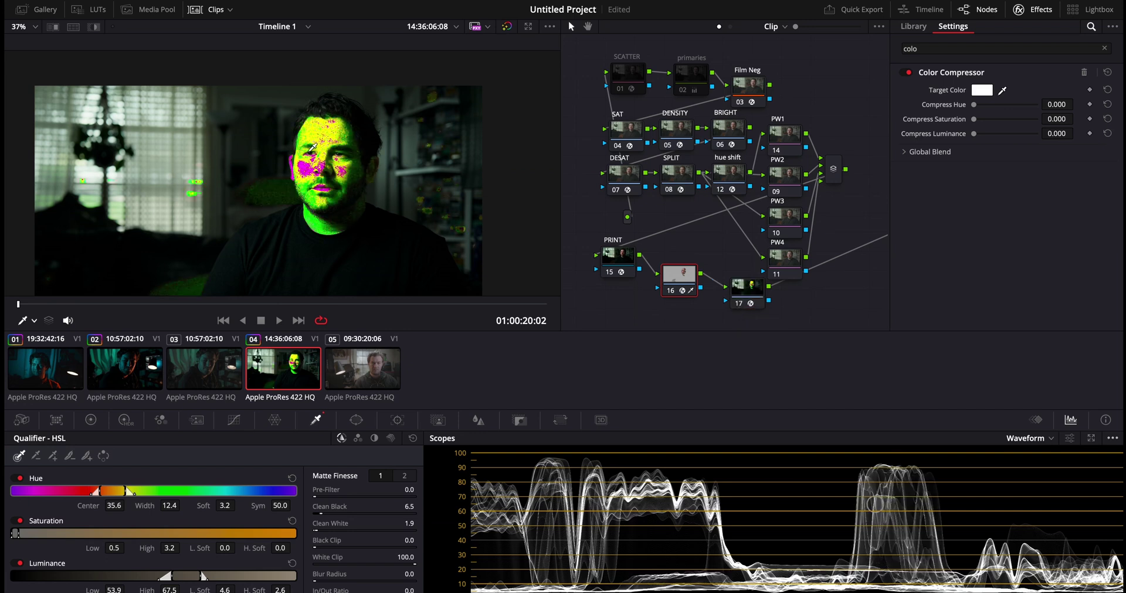
scroll(313, 147, up, 5)
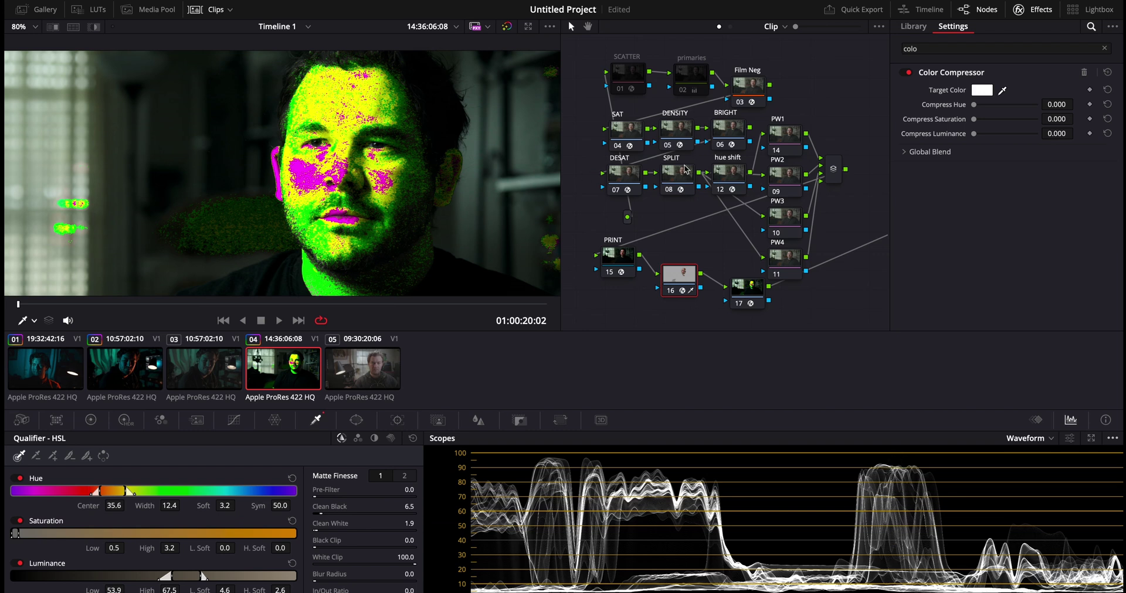
click(987, 89)
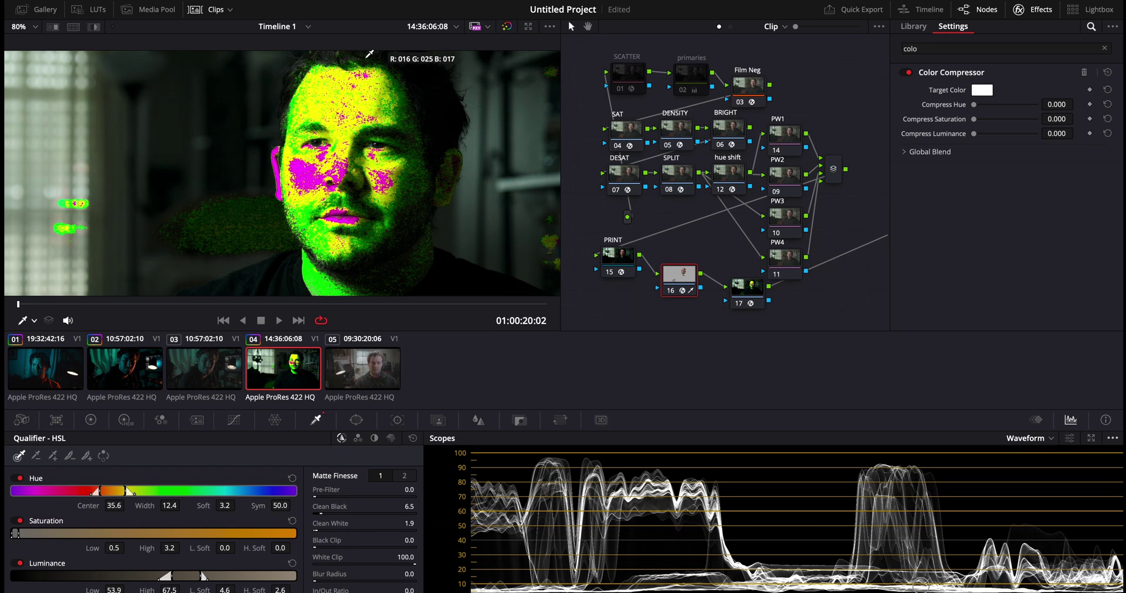
click(318, 109)
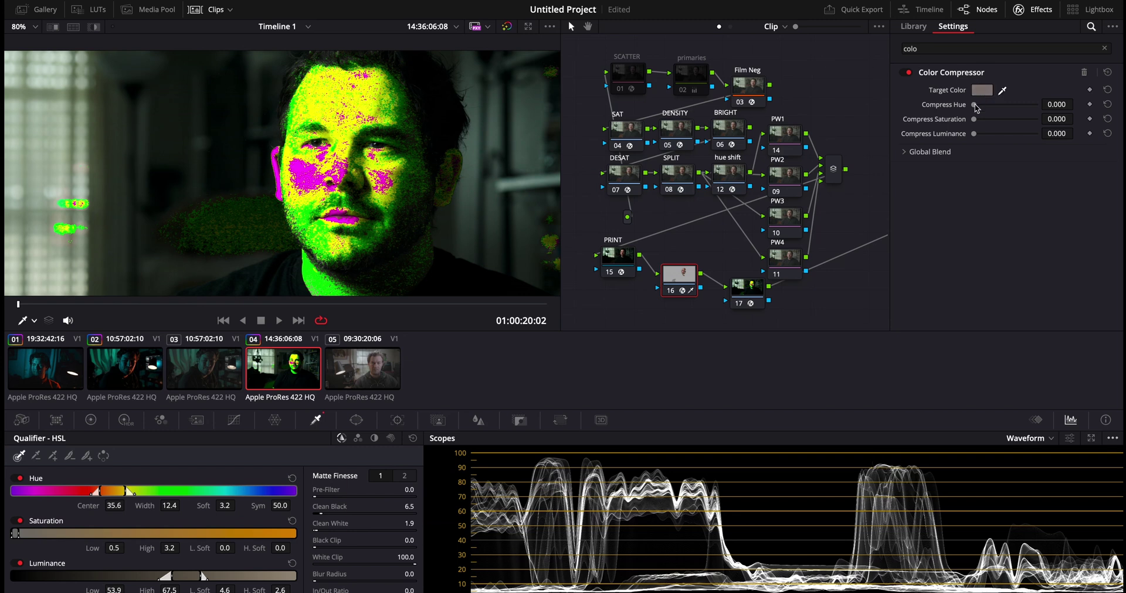
drag(973, 107, 1012, 115)
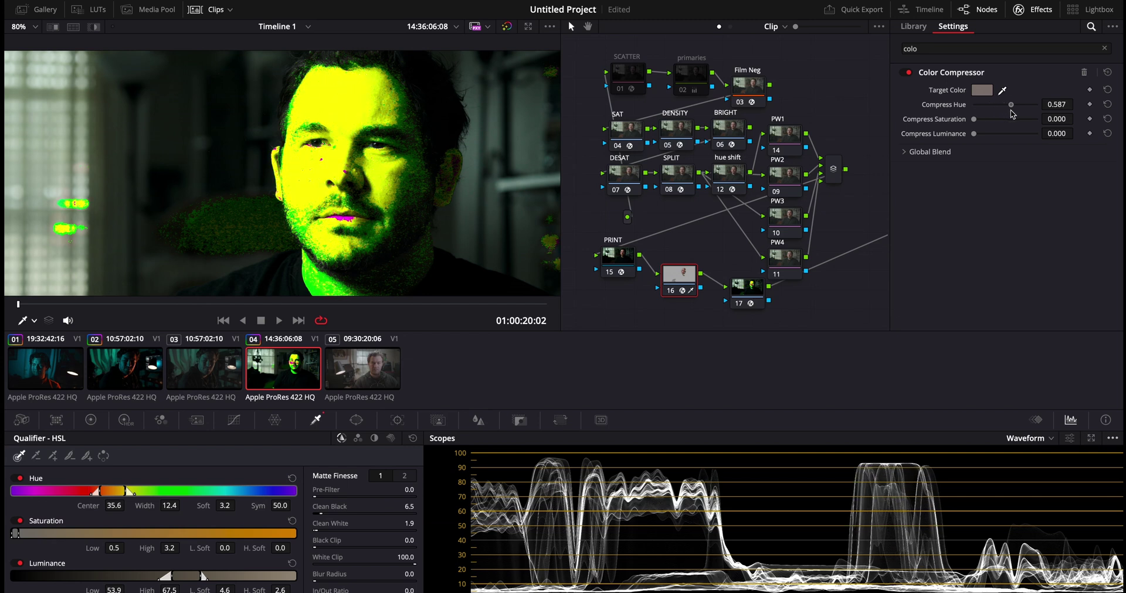
- Disable the balance DCTL node again and show the graded clip in the enlarged viewer
click(738, 303)
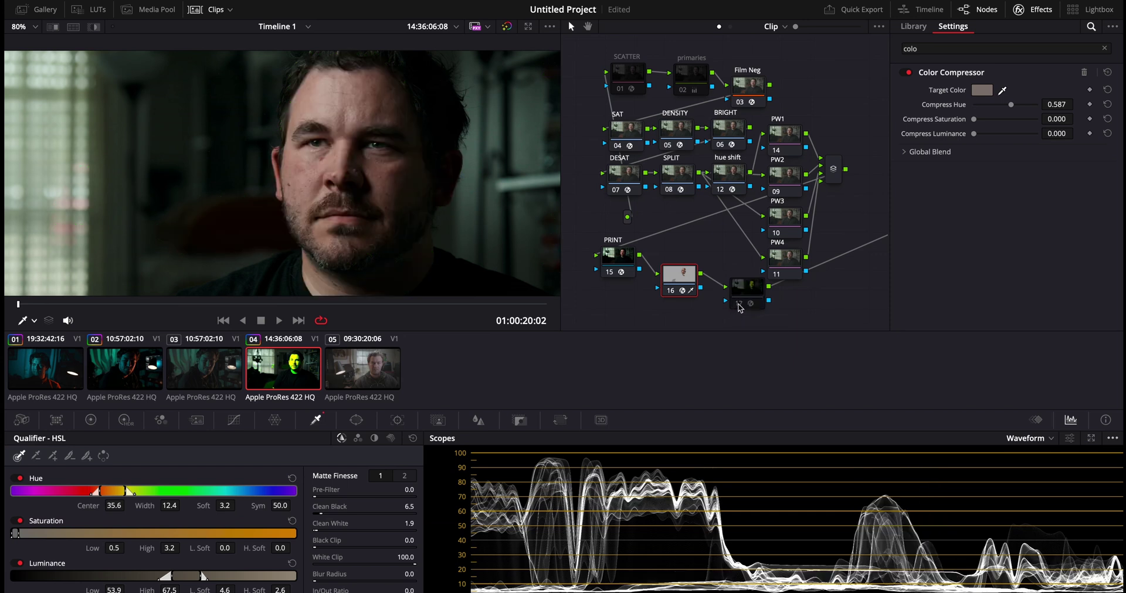
scroll(435, 185, up, 3)
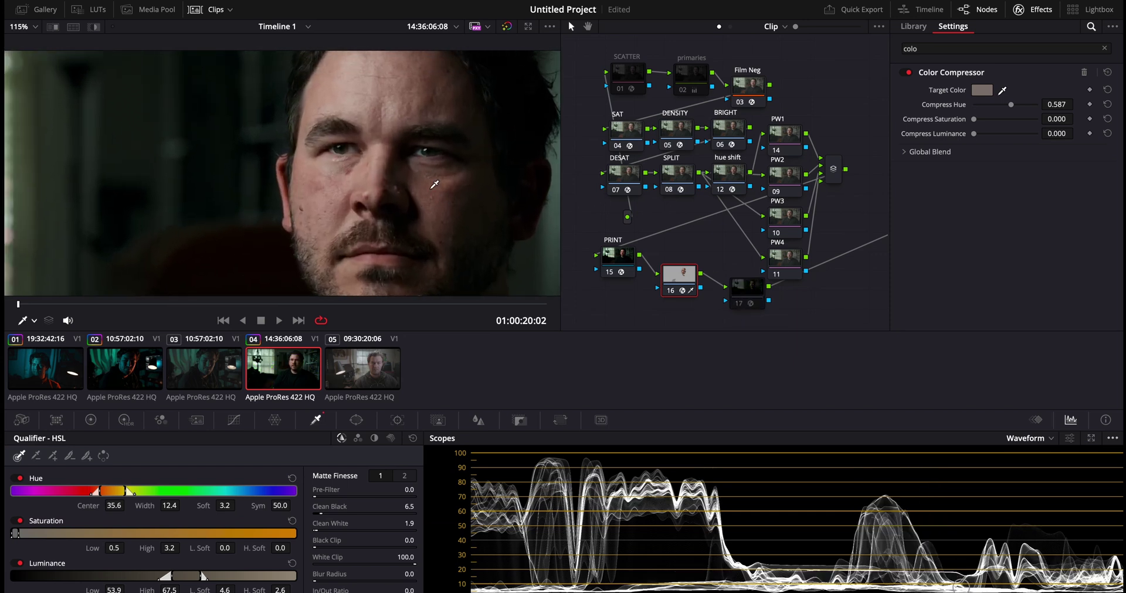
key(shift+z)
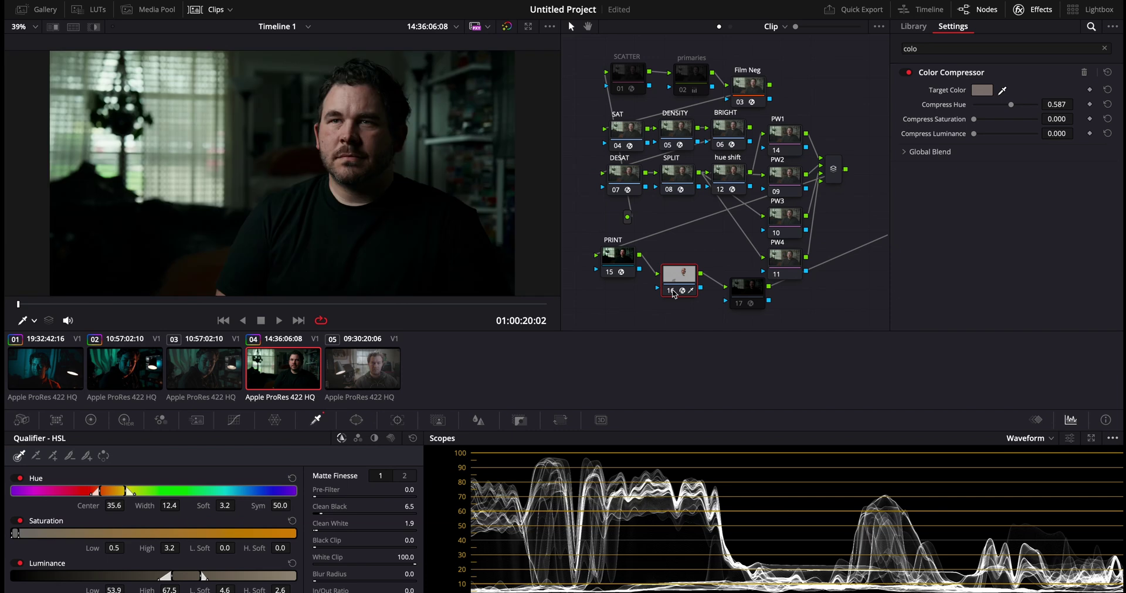
key(alt+f)
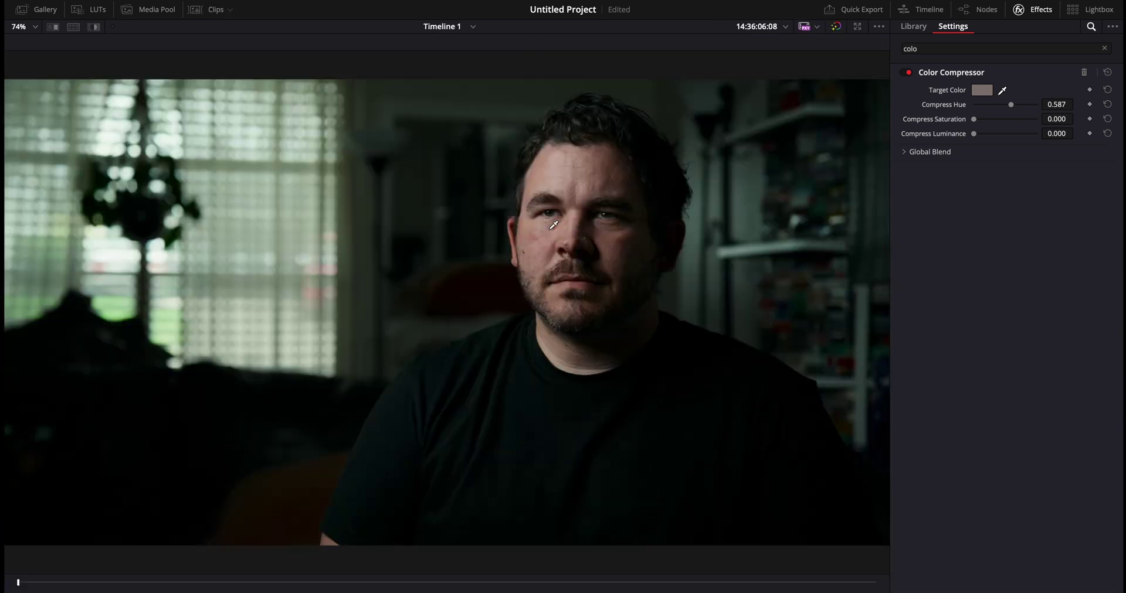
- Compare the face close up with the Color Compressor off and on, leave it enabled, and return to the normal viewer layout
scroll(566, 228, up, 5)
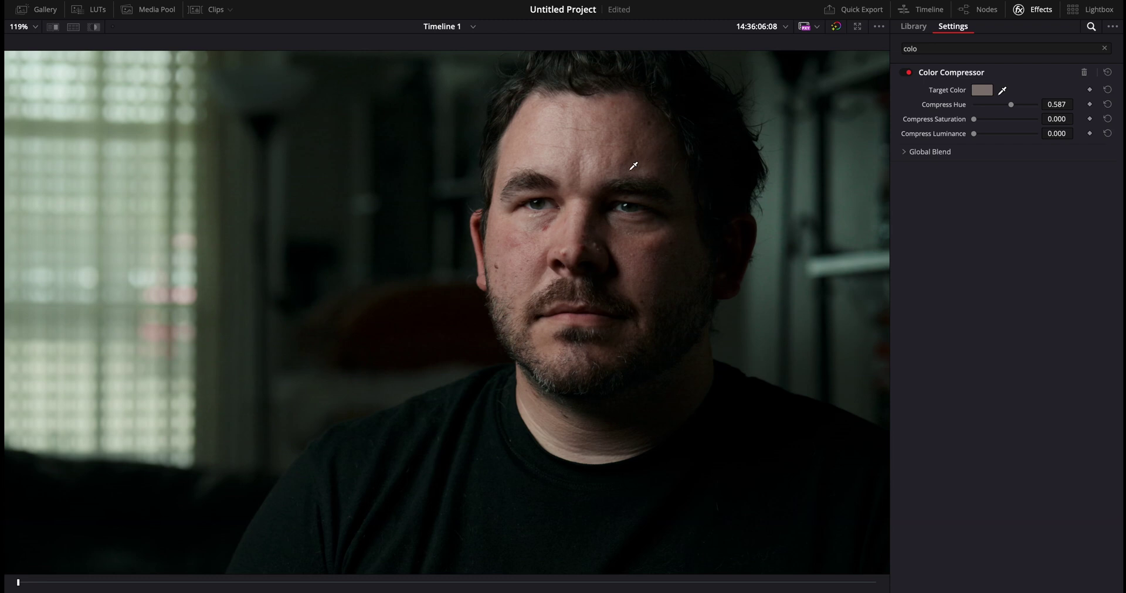
click(905, 73)
click(906, 73)
click(905, 73)
scroll(576, 282, up, 6)
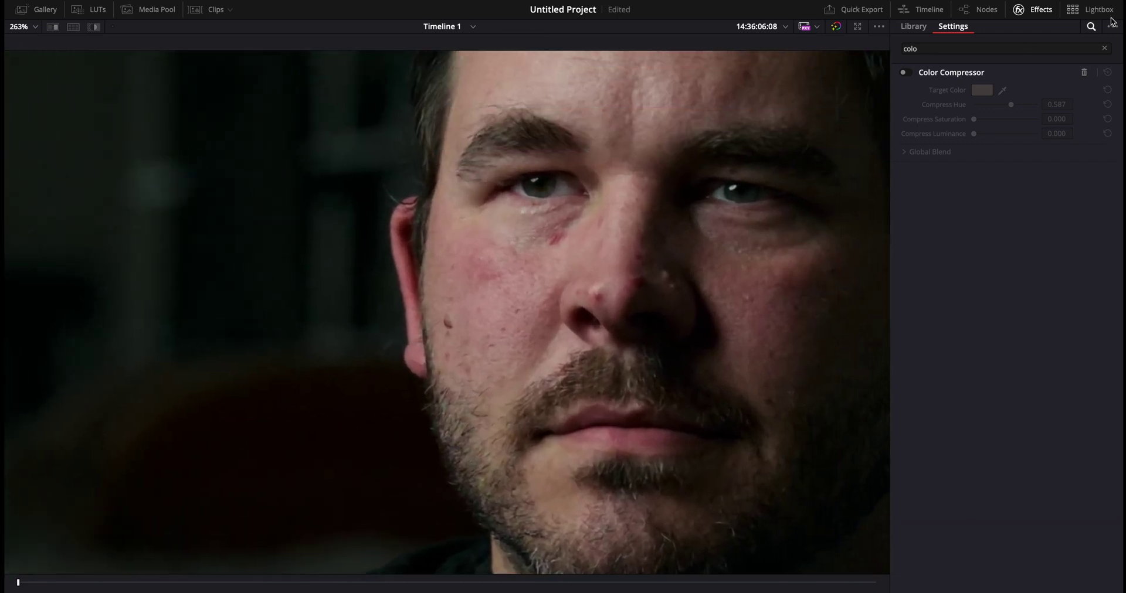
click(904, 75)
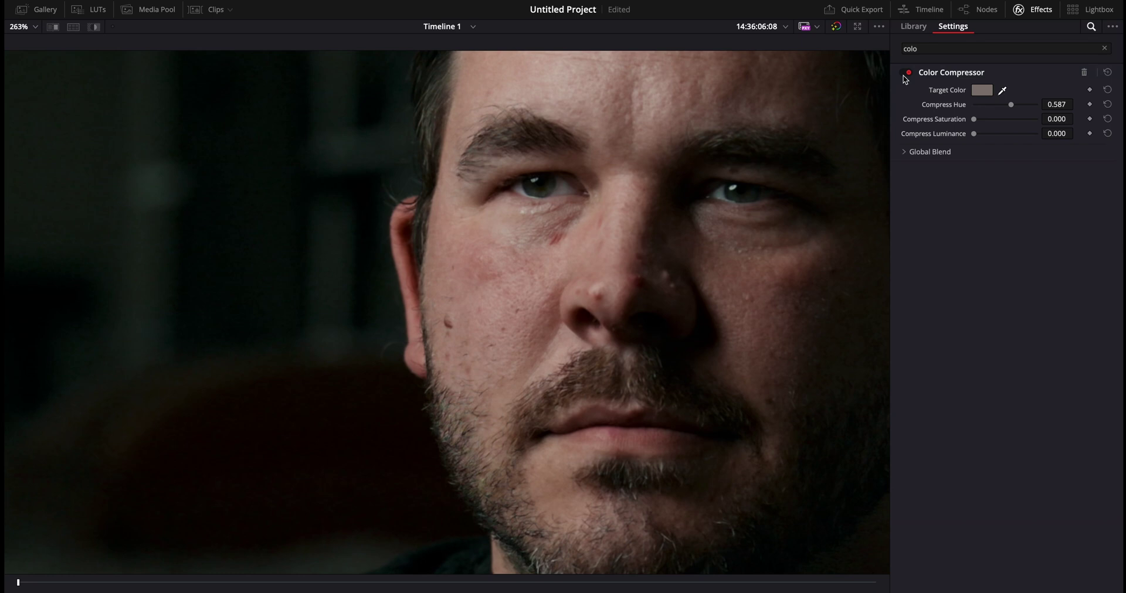
click(904, 75)
click(905, 75)
scroll(563, 260, down, 5)
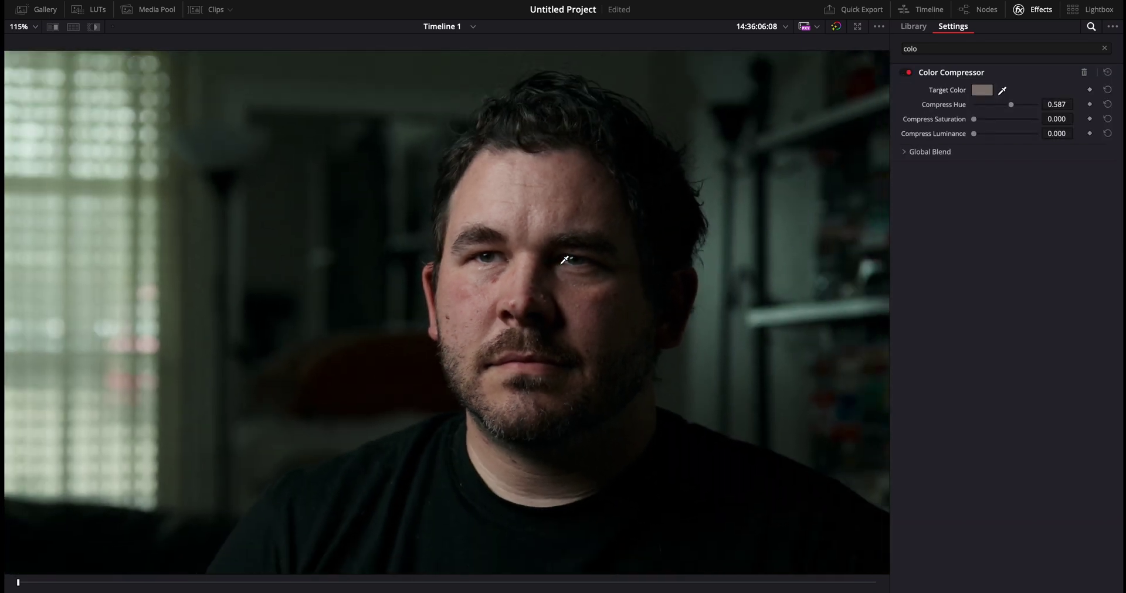
key(alt+f)
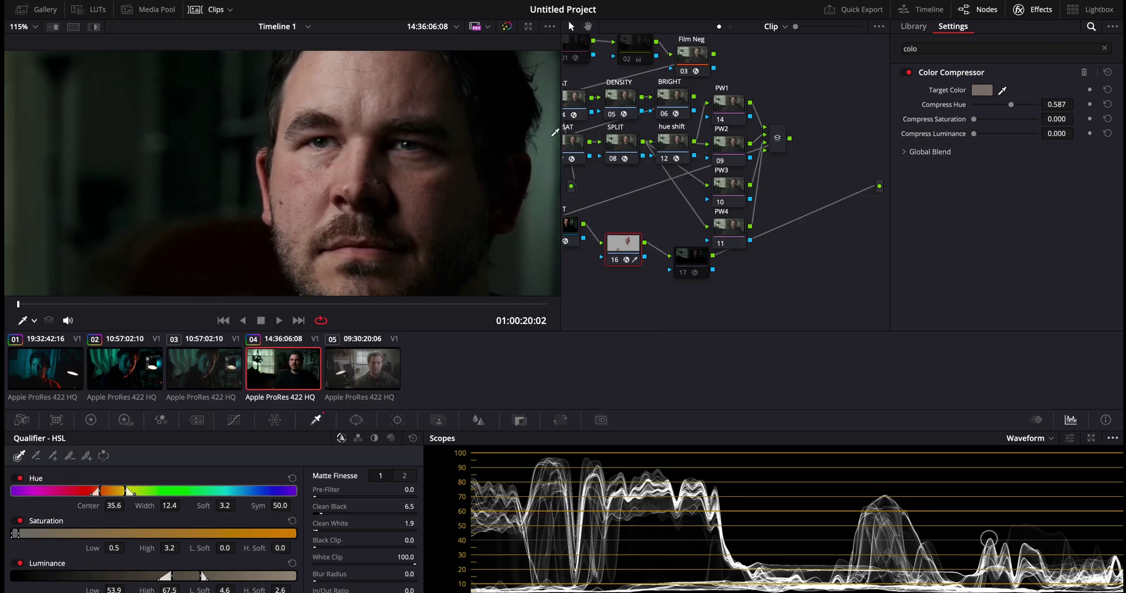
- Select the DESAT node and switch the scopes to the vectorscope
click(574, 148)
click(1030, 438)
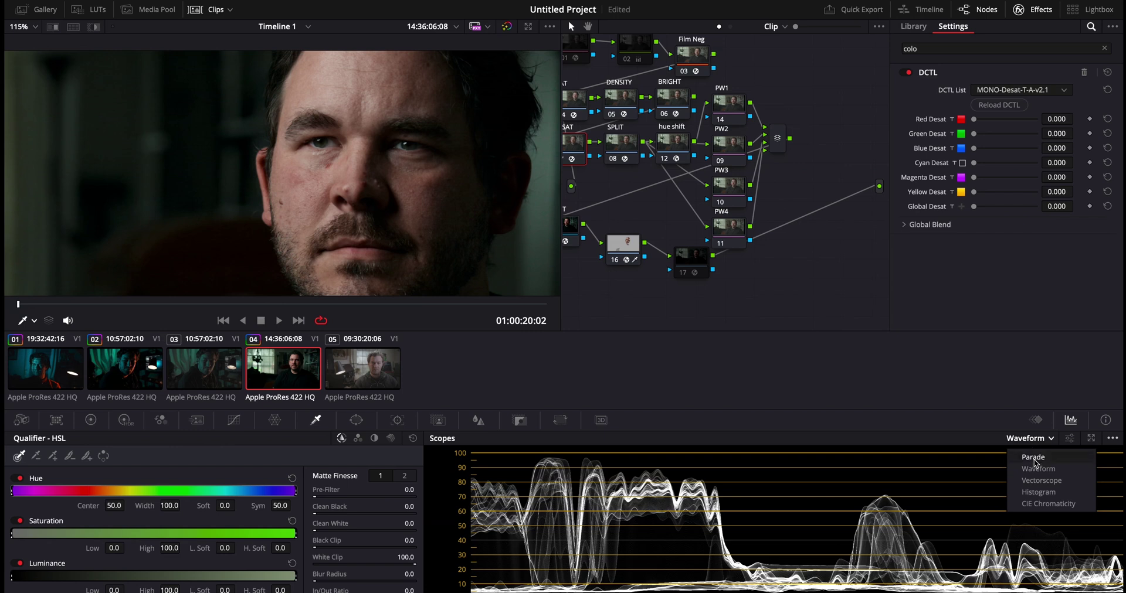
click(1037, 482)
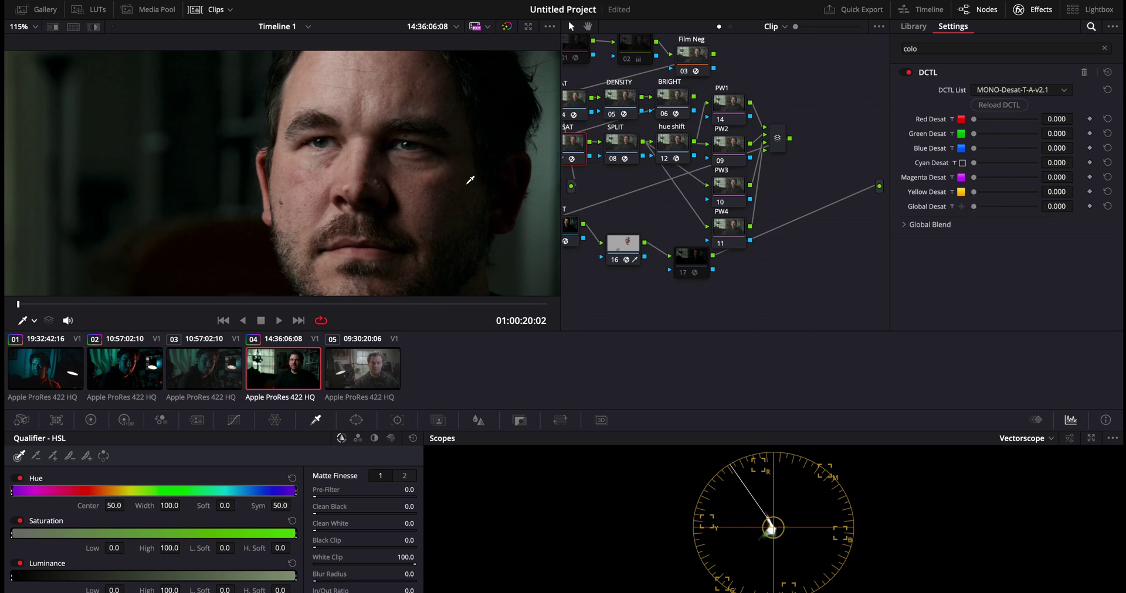
- Set Global Sat to 0.431 on the SAT node and inspect the skin up close
scroll(570, 108, left, 3)
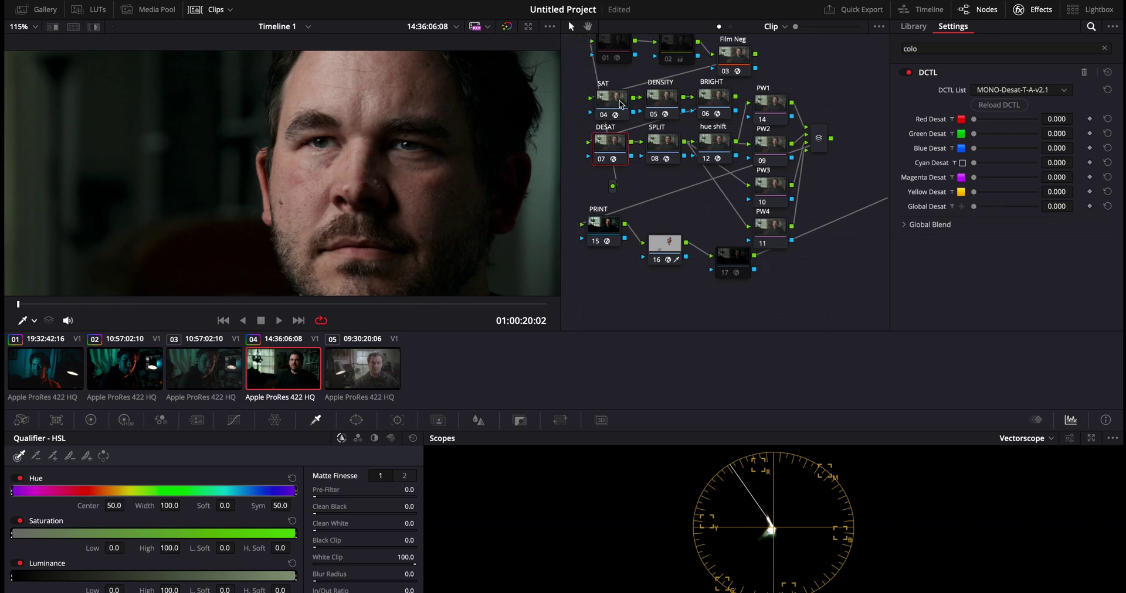
click(606, 100)
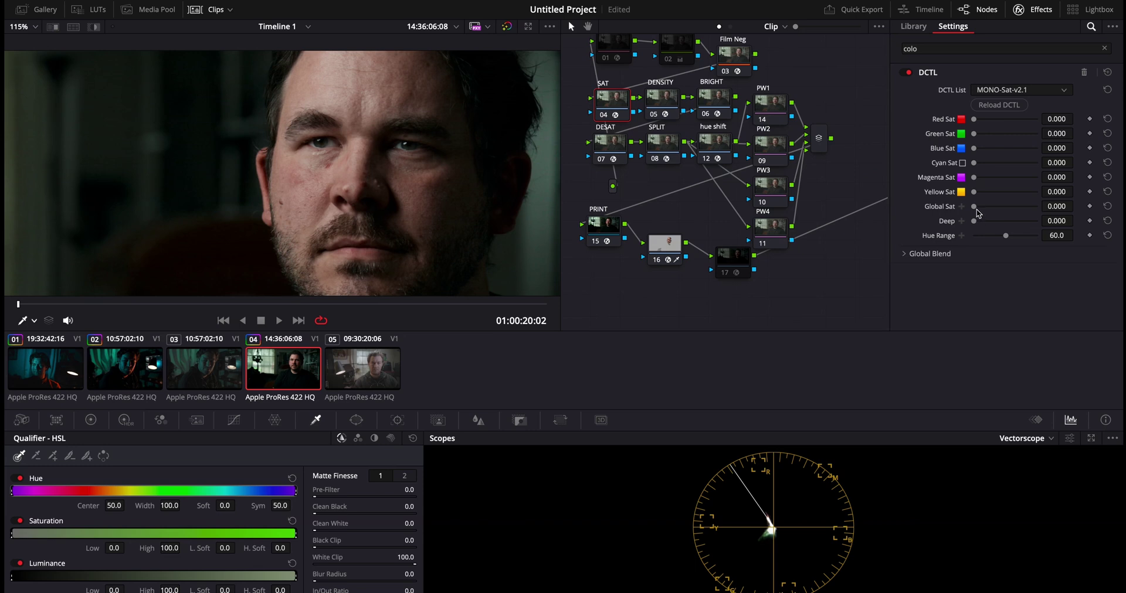
drag(974, 209, 1001, 212)
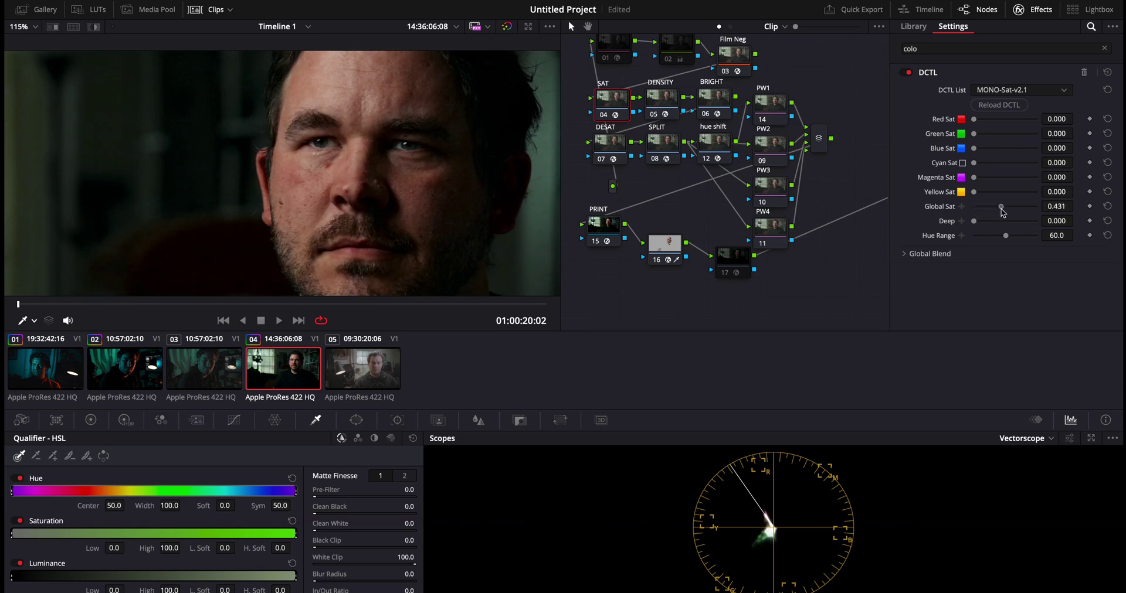
scroll(302, 176, up, 5)
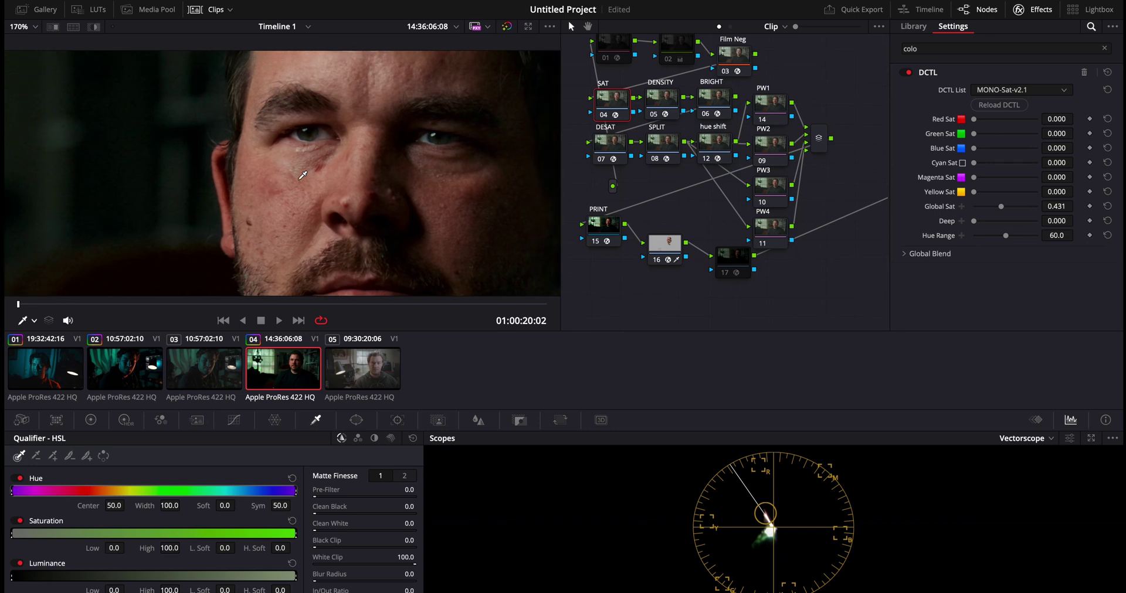
- Enable the SCATTER node, keep the Hollywood Black Magic family, set its strength to One, and show the result in the enlarged viewer
scroll(639, 75, up, 3)
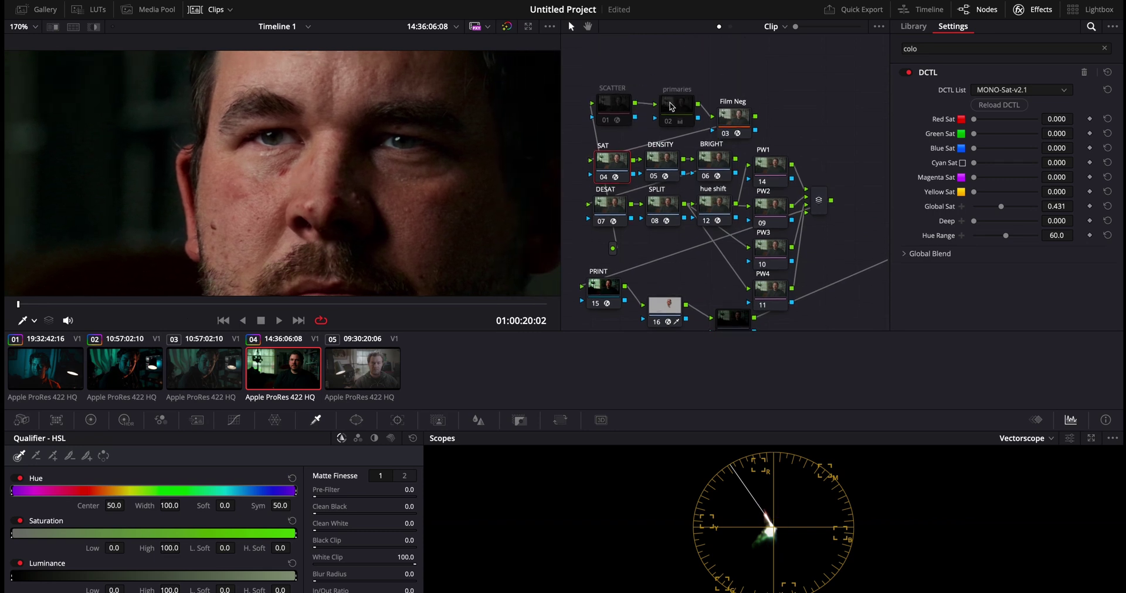
click(617, 107)
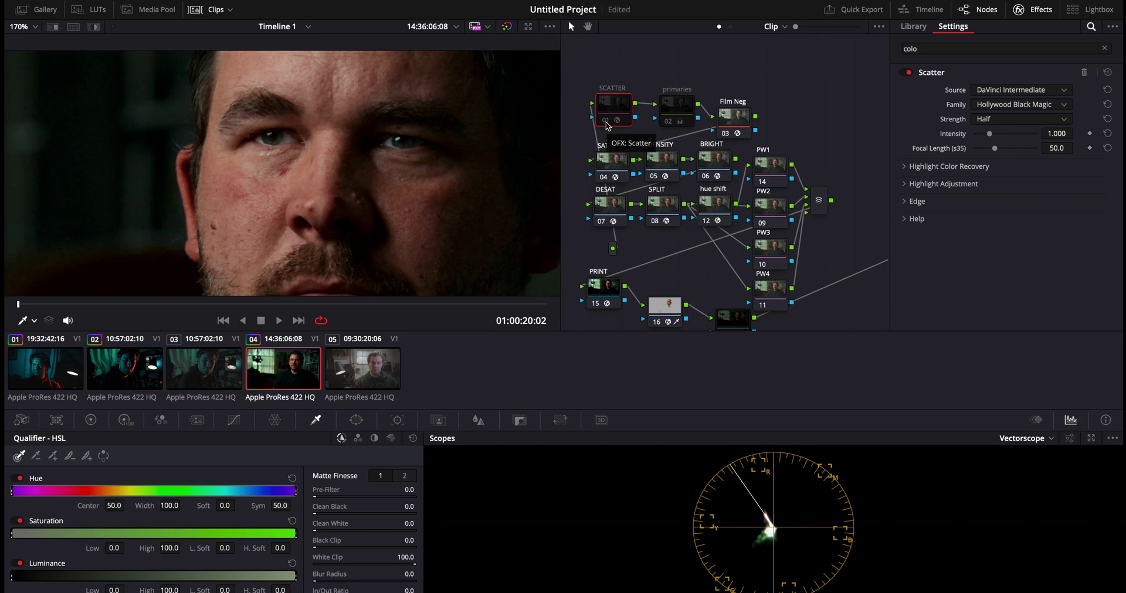
click(605, 121)
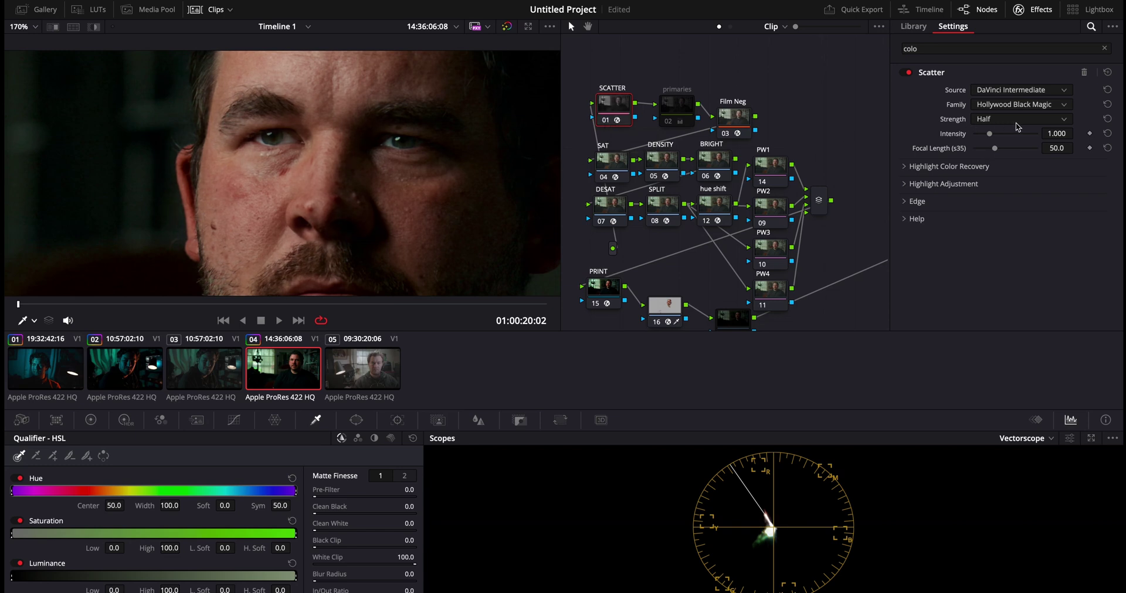
click(994, 105)
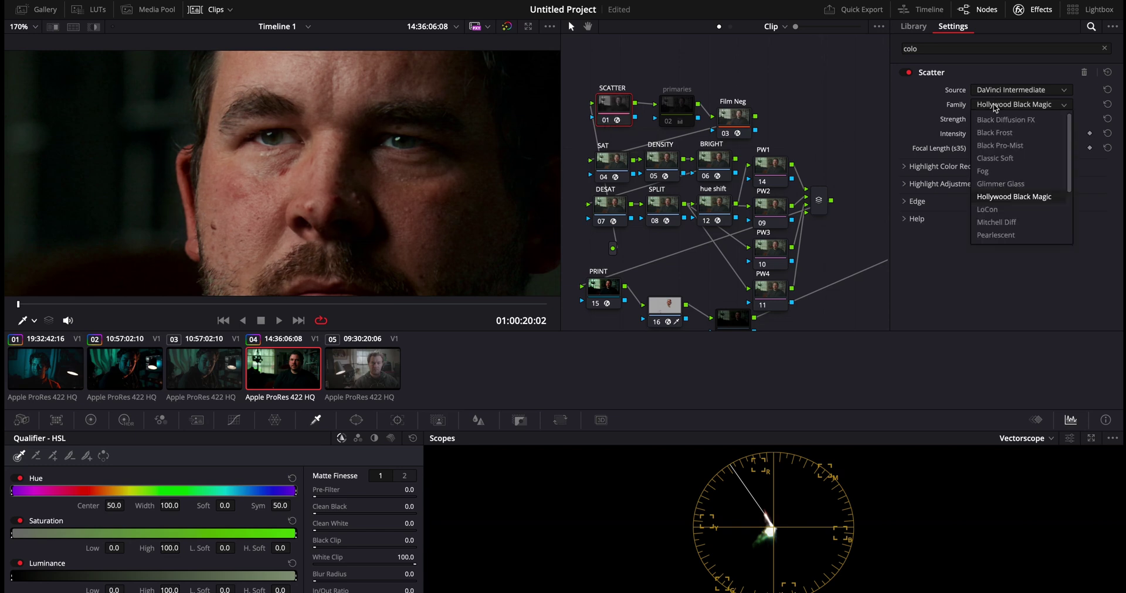
scroll(1014, 199, down, 3)
scroll(1014, 212, up, 2)
click(1006, 197)
click(980, 121)
click(983, 134)
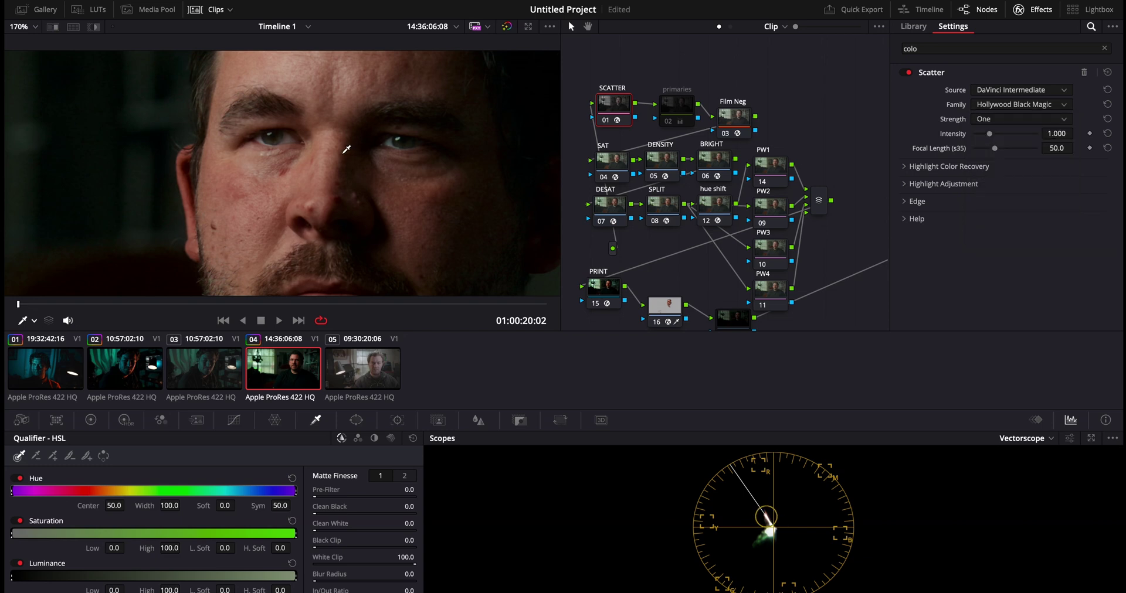
key(alt+f)
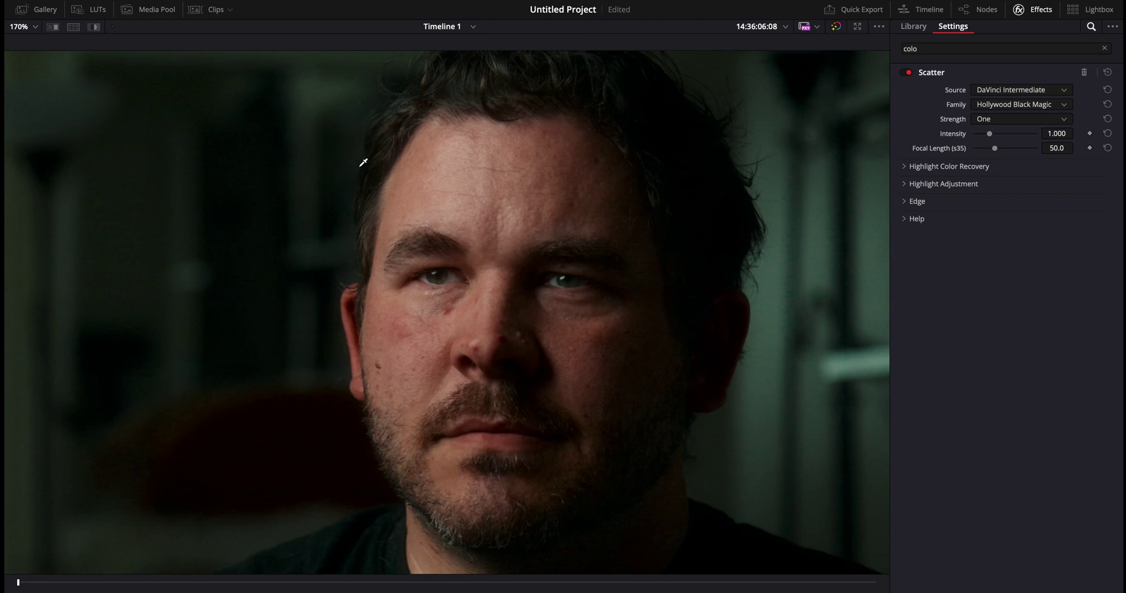
- Compare the face close up with the Scatter effect off and on, and leave it enabled
scroll(441, 237, up, 4)
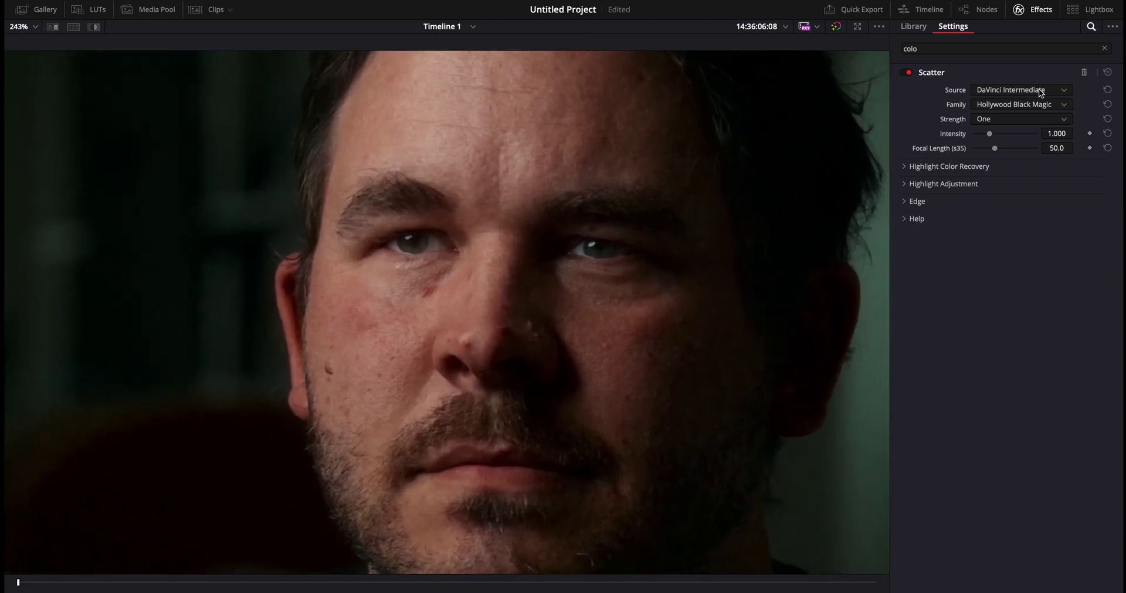
click(907, 74)
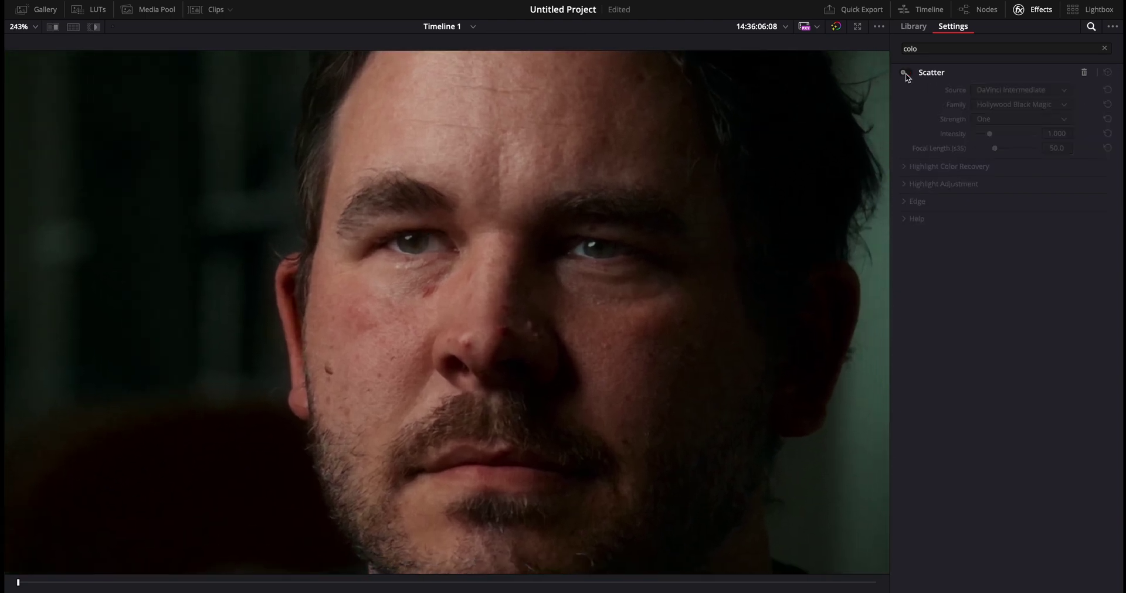
click(906, 73)
click(906, 73)
click(906, 73)
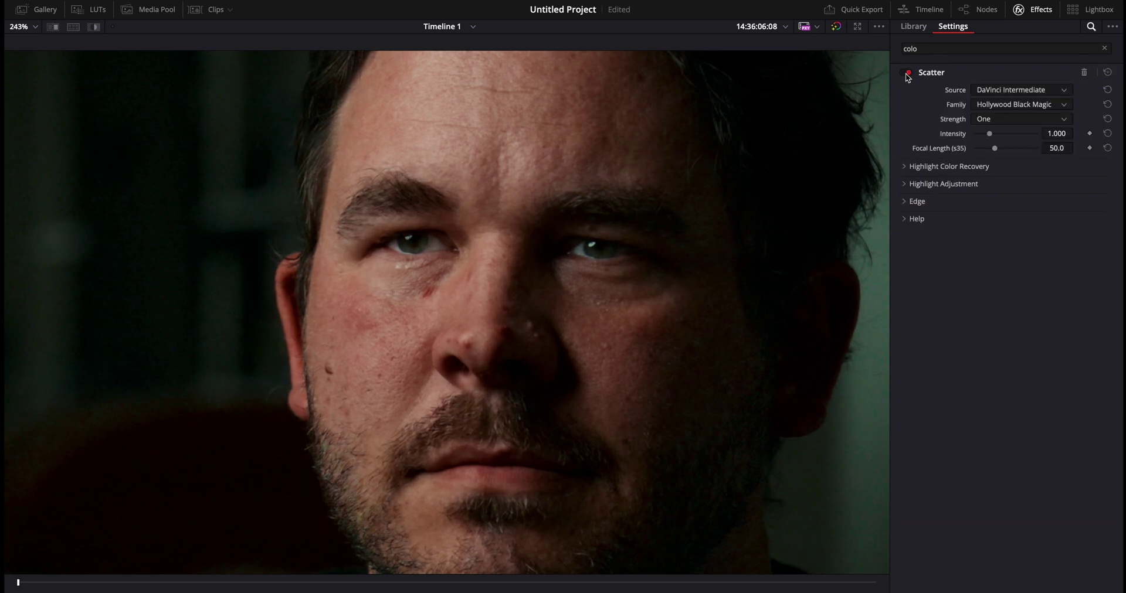
scroll(710, 260, down, 6)
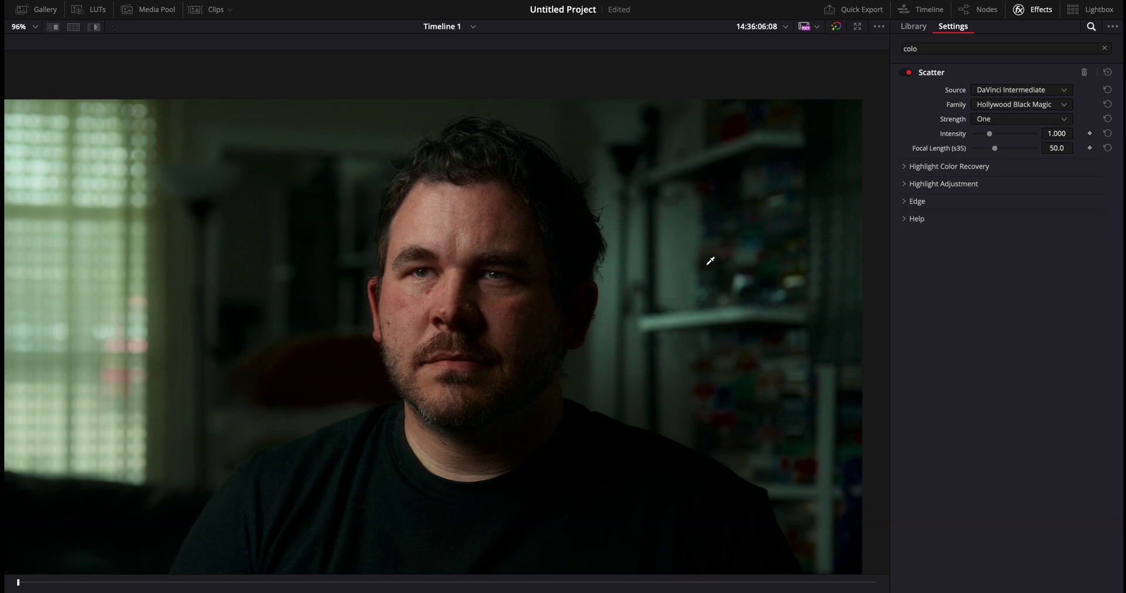
- Restore the normal viewer layout and add a serial node between the SCATTER and primaries nodes, placed neatly in the graph
key(alt+f)
scroll(623, 143, up, 3)
scroll(623, 142, left, 4)
drag(690, 86, 705, 84)
key(shift+s)
drag(707, 229, 687, 87)
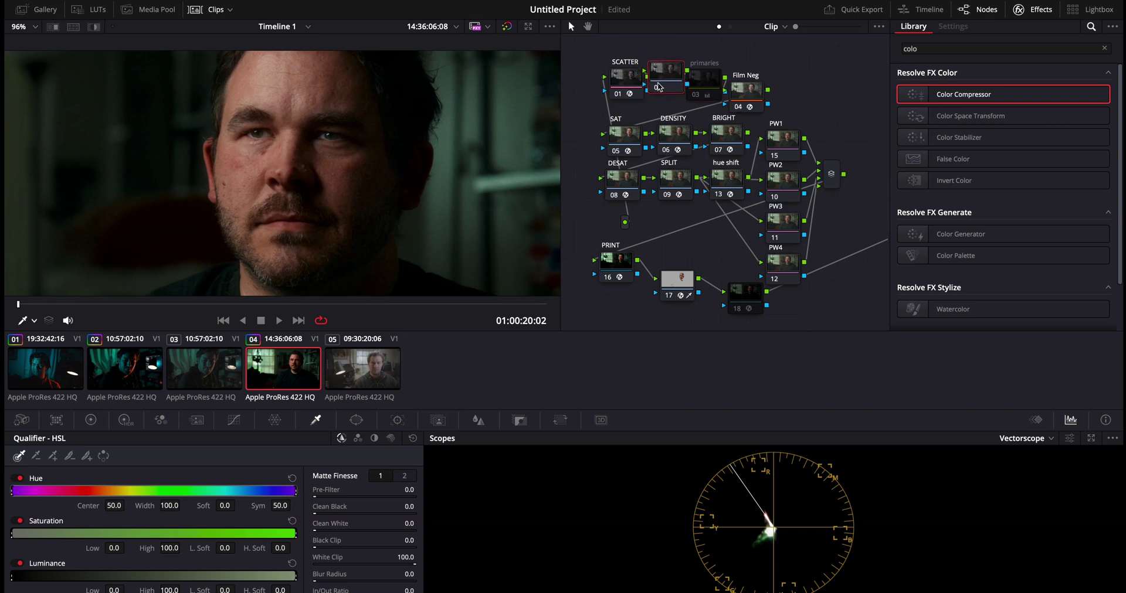
- Set the gamma of the new node 02 to Linear
right_click(660, 84)
mouse_move(704, 240)
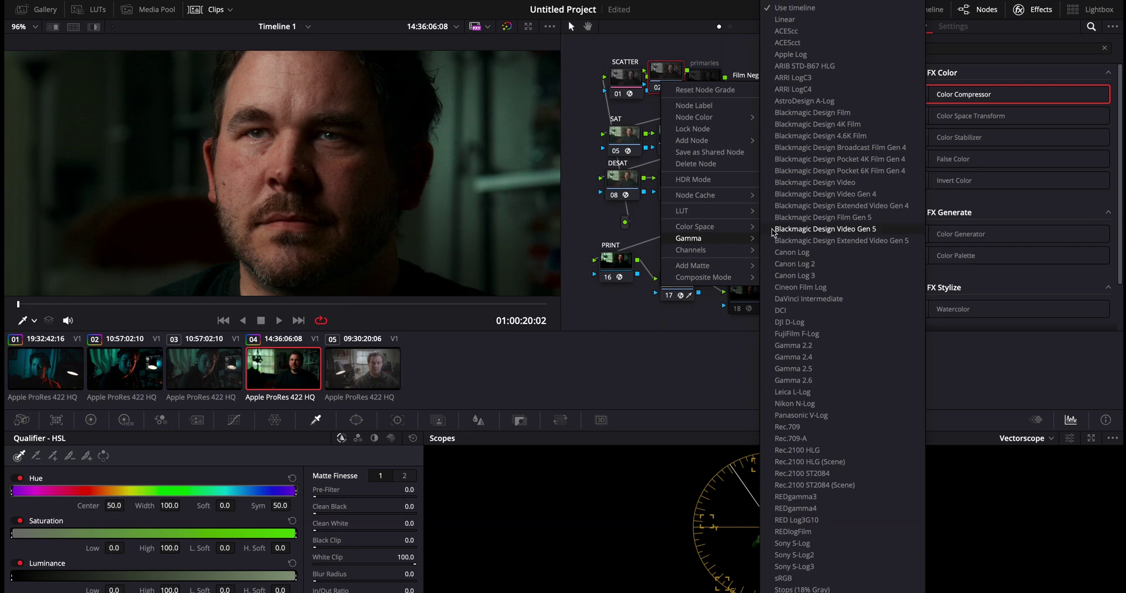
click(783, 25)
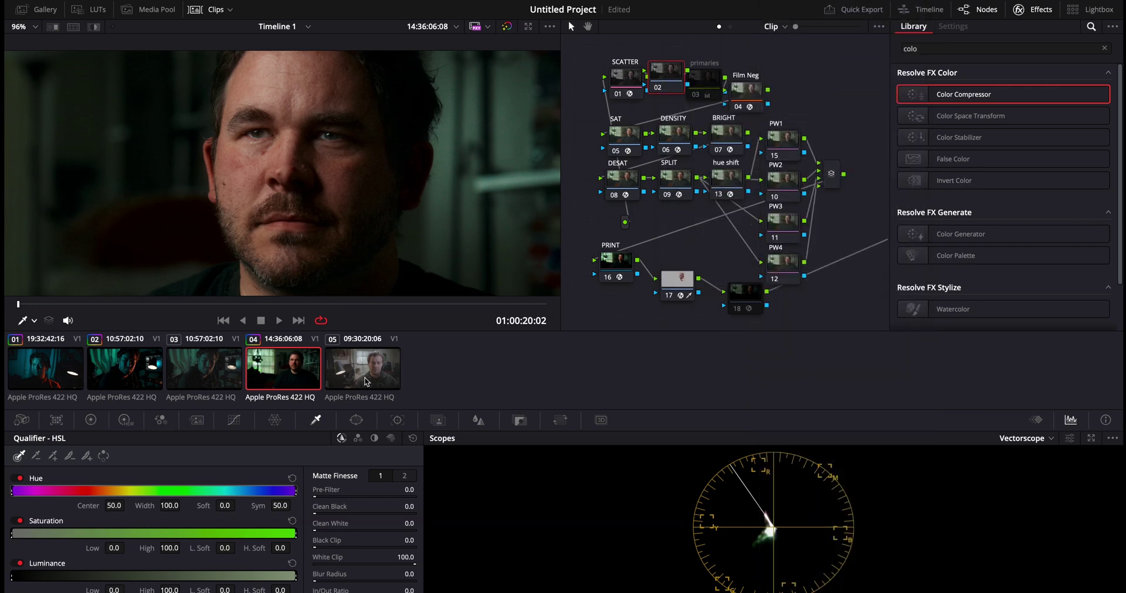
- Set Mid/Detail to -60.00 on node 02 in the primaries color wheels and inspect the softened skin in the enlarged viewer
click(91, 419)
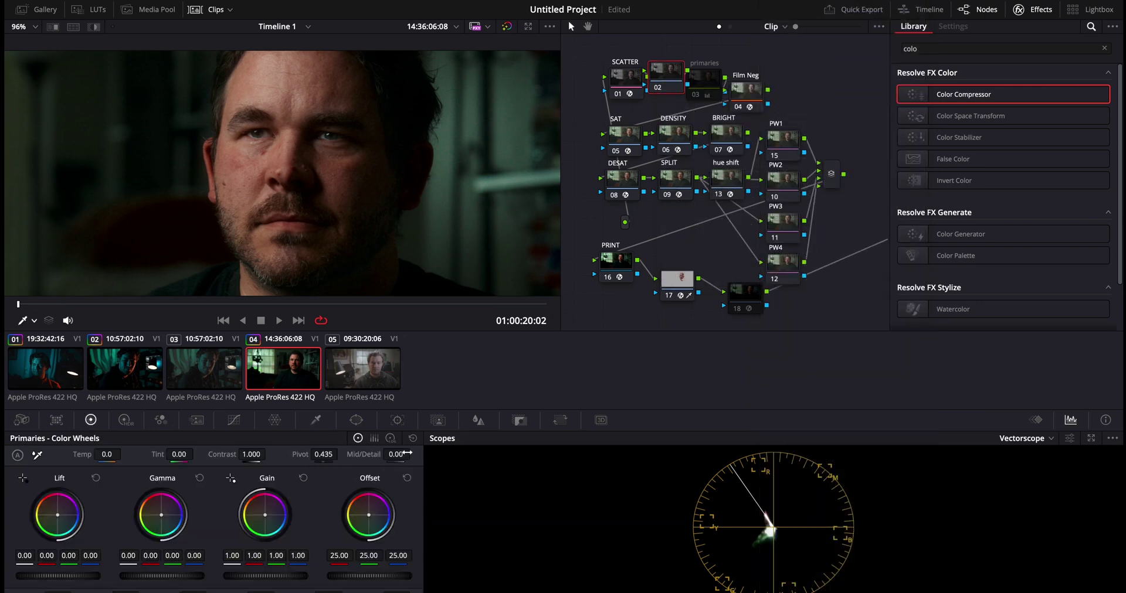
drag(397, 454, 369, 454)
key(alt+f)
key(shift+z)
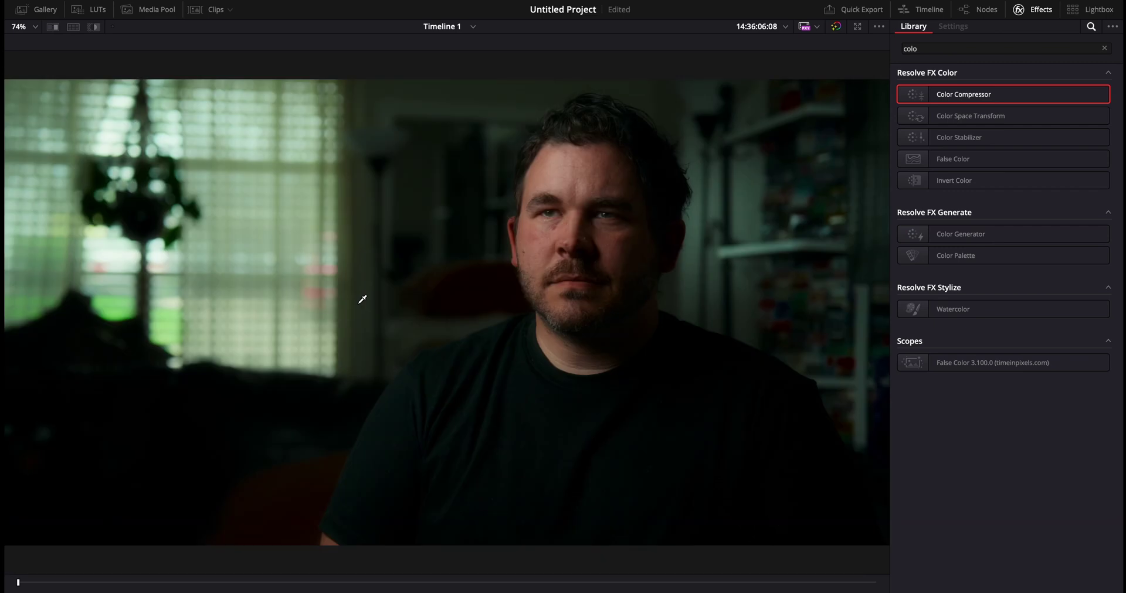
scroll(570, 259, up, 5)
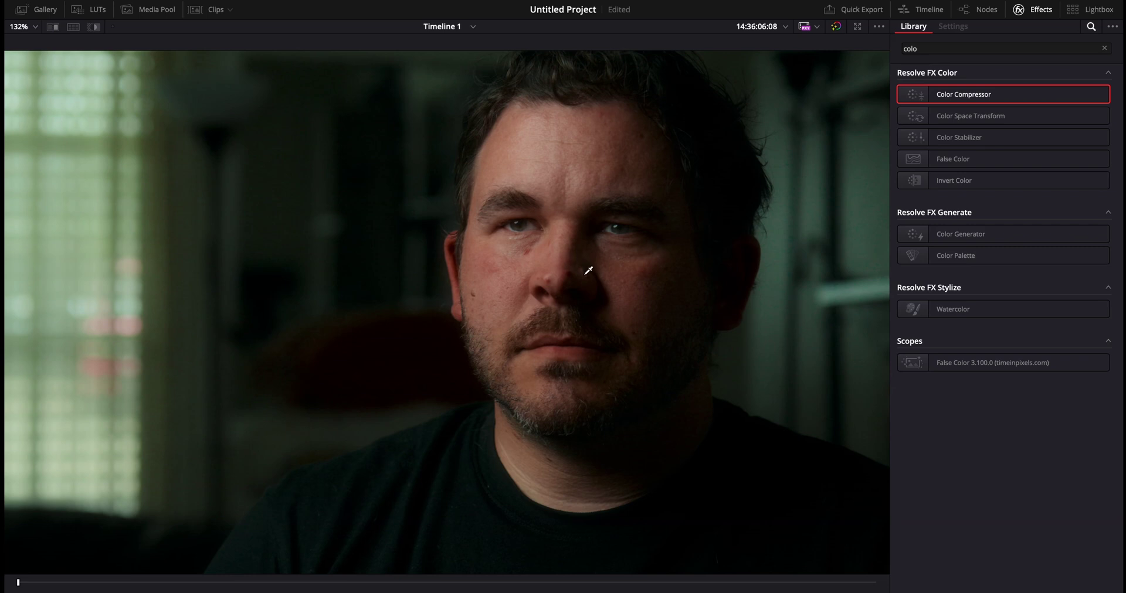
scroll(585, 272, down, 5)
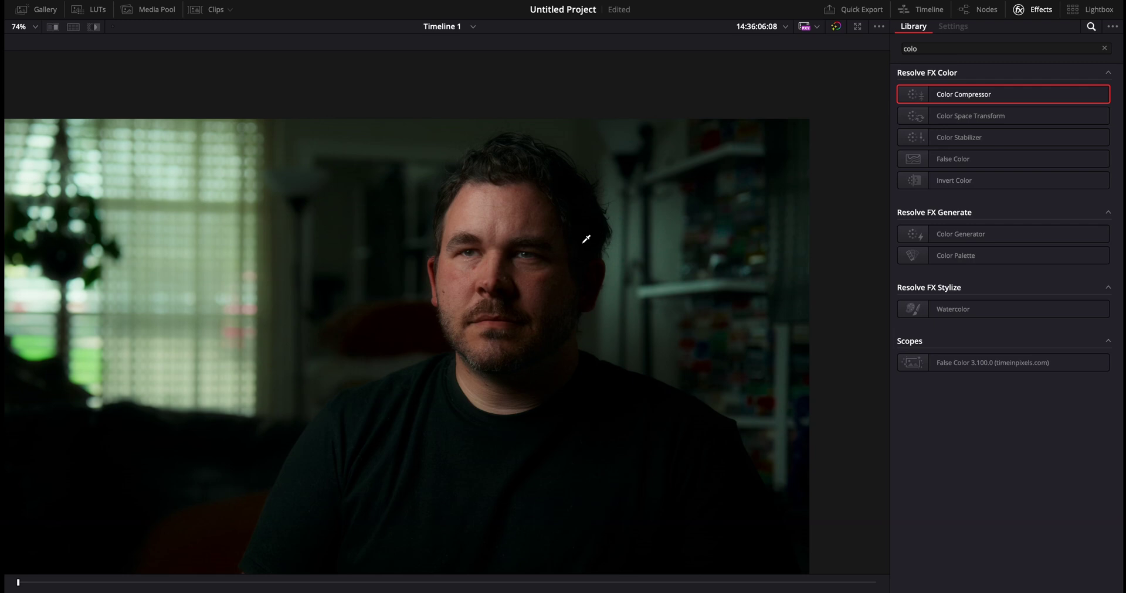
key(alt+f)
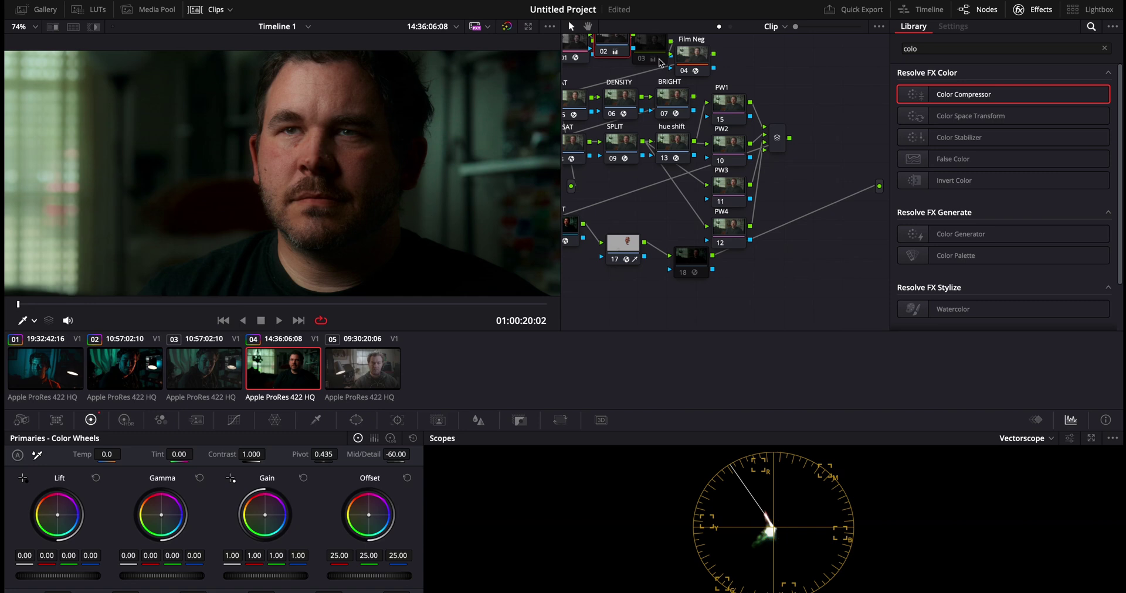
- Review the Filmbox settings on the Film Neg and PRINT nodes and look through the source color space options on Film Neg
click(685, 54)
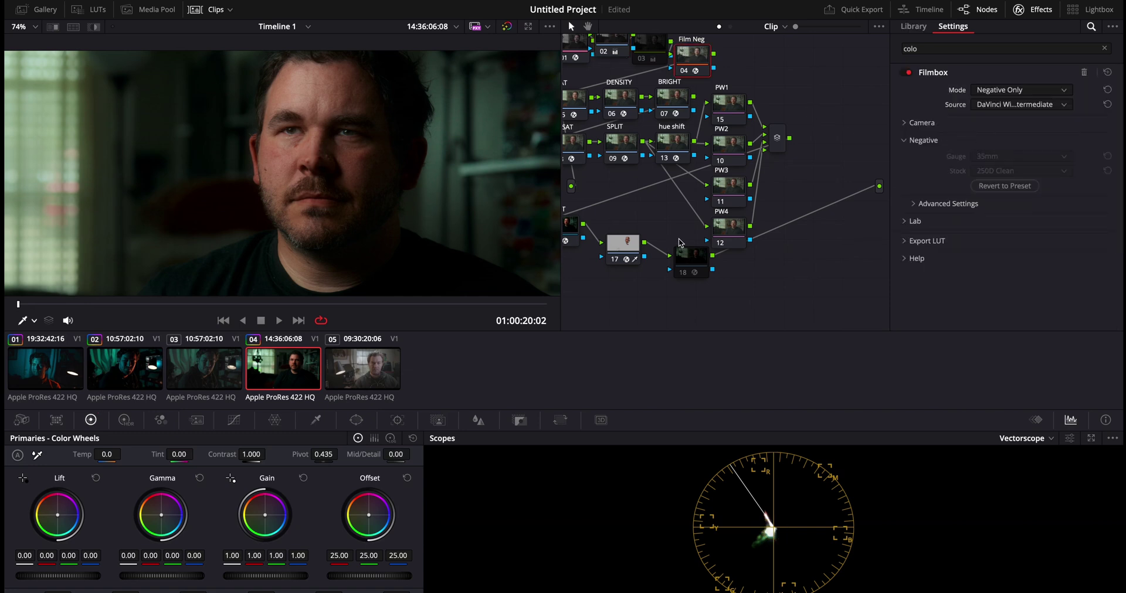
scroll(678, 238, left, 5)
click(632, 230)
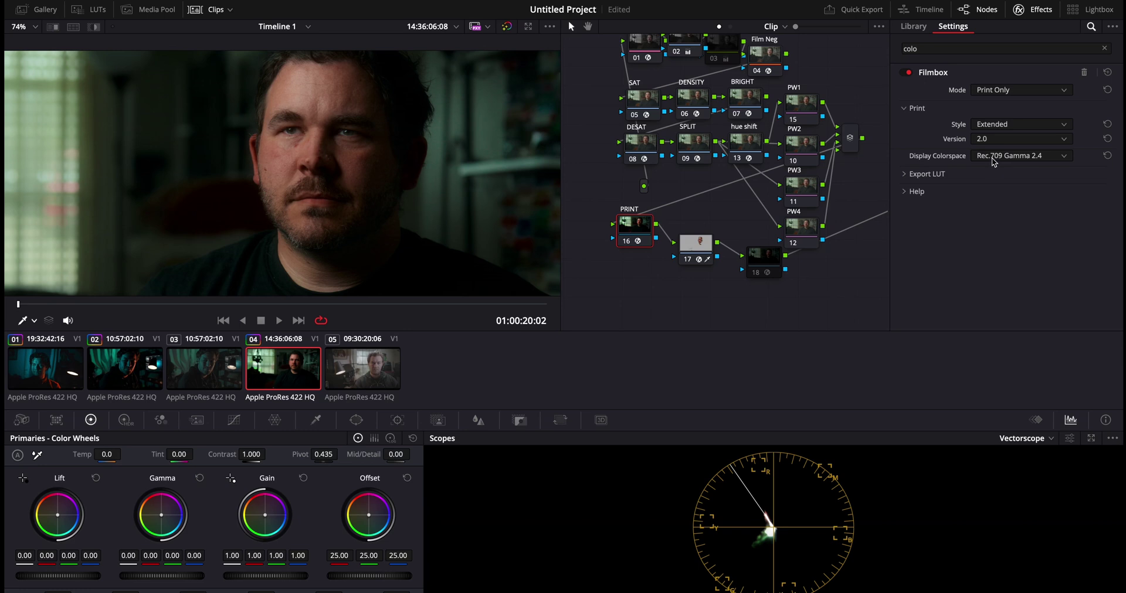
click(765, 51)
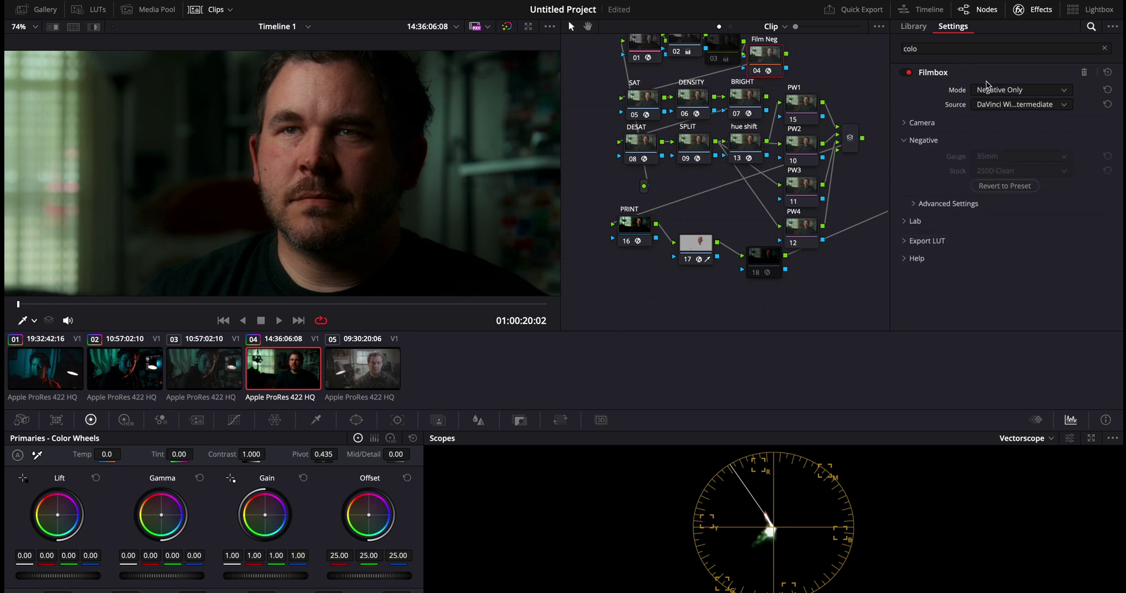
click(995, 107)
scroll(1008, 199, up, 3)
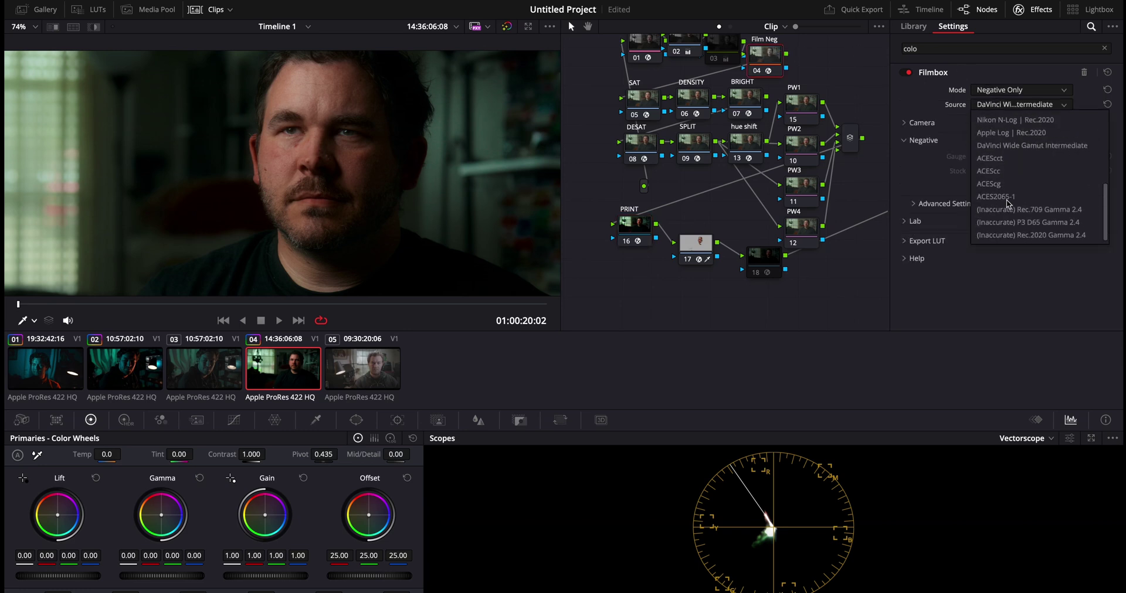
scroll(1008, 203, down, 3)
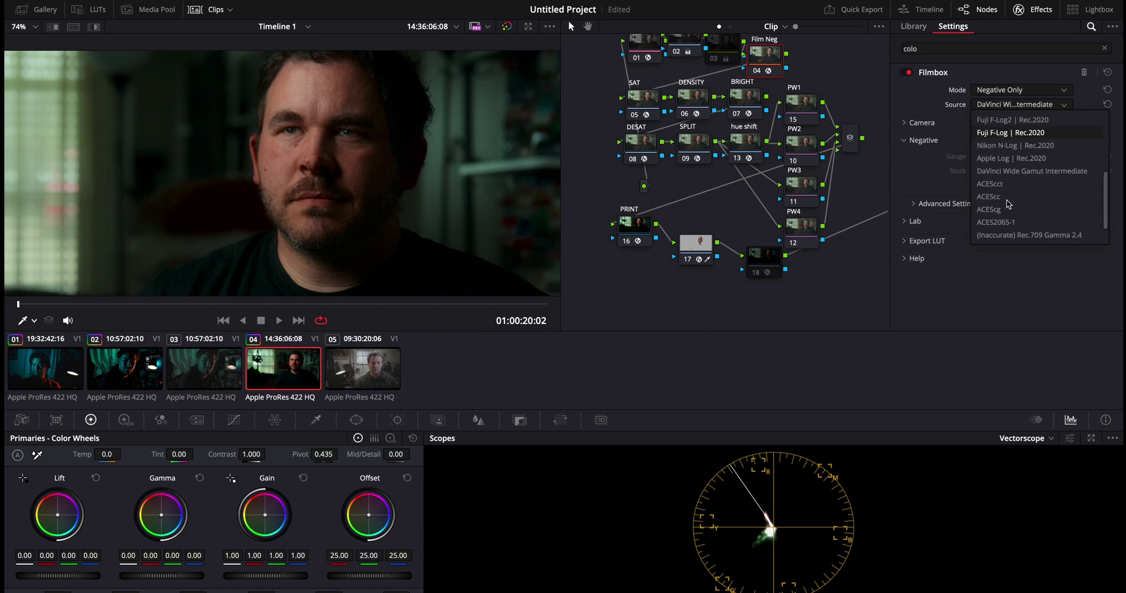
scroll(1007, 203, up, 4)
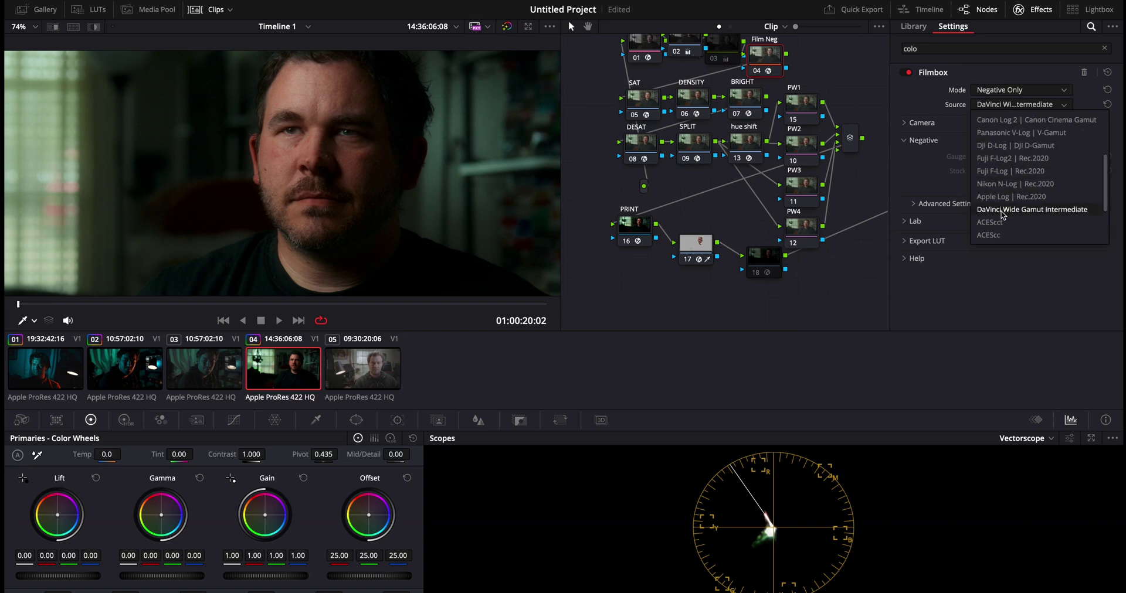
scroll(1000, 230, down, 2)
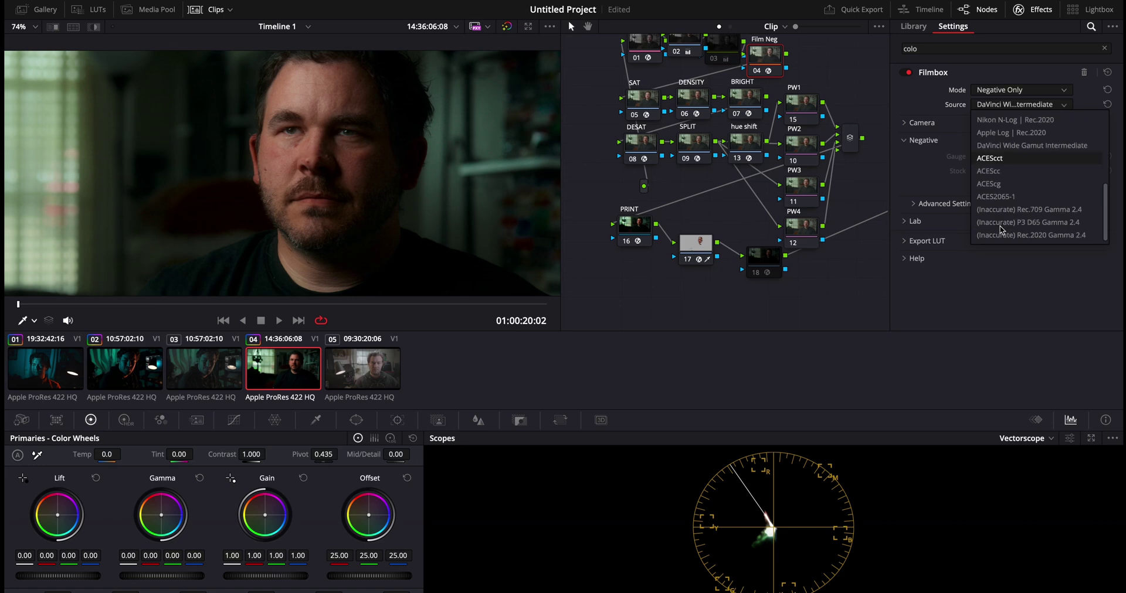
- Look through the Filmbox display colorspace options on the PRINT node
click(634, 228)
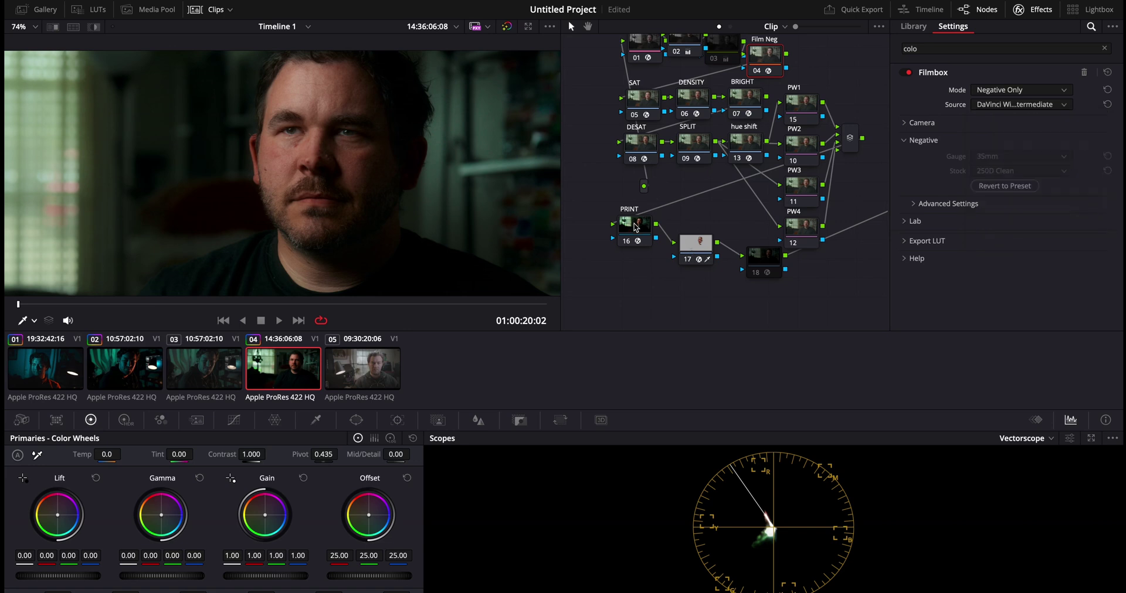
click(634, 227)
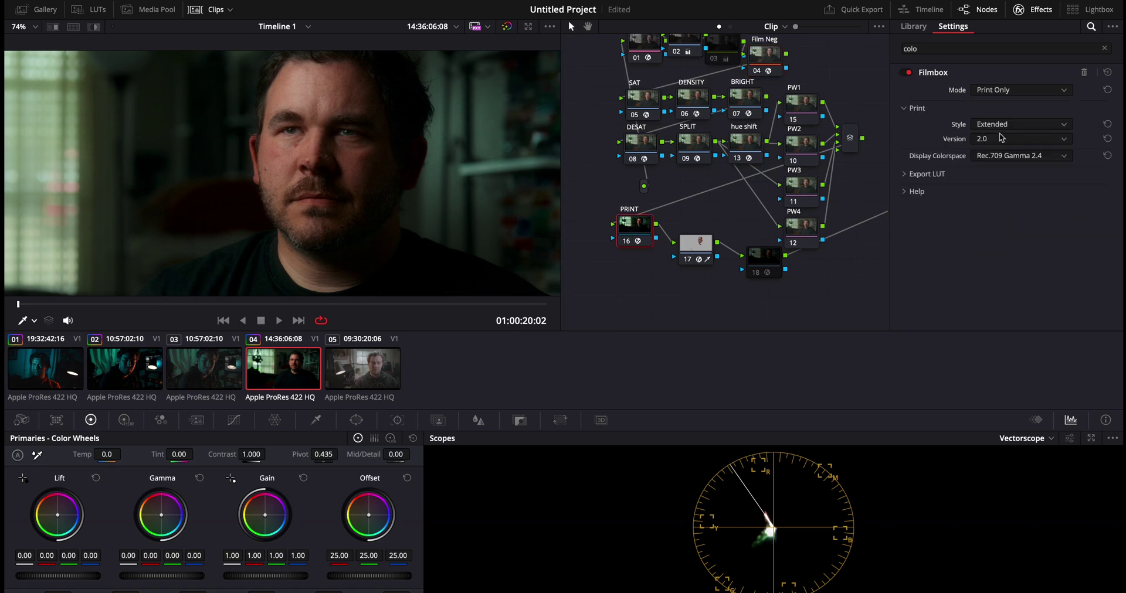
click(1011, 156)
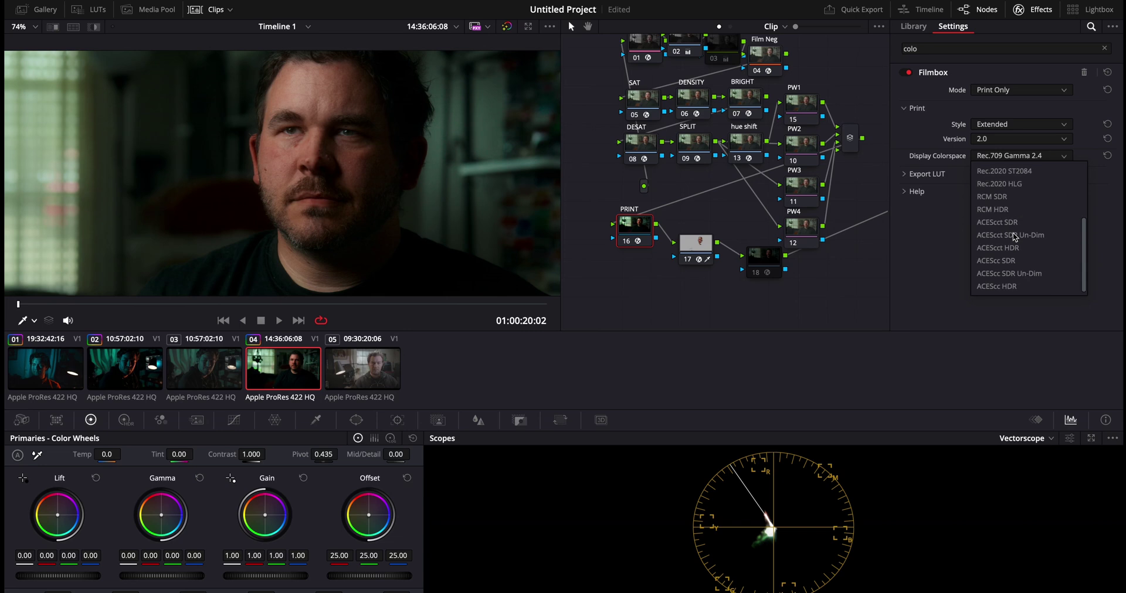
scroll(1014, 236, up, 3)
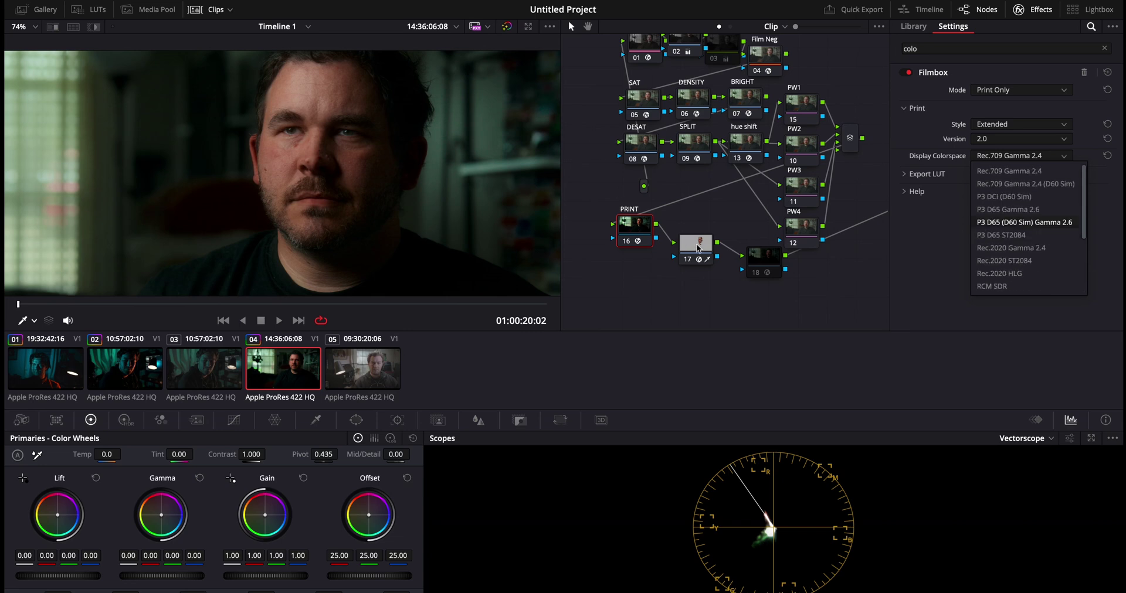